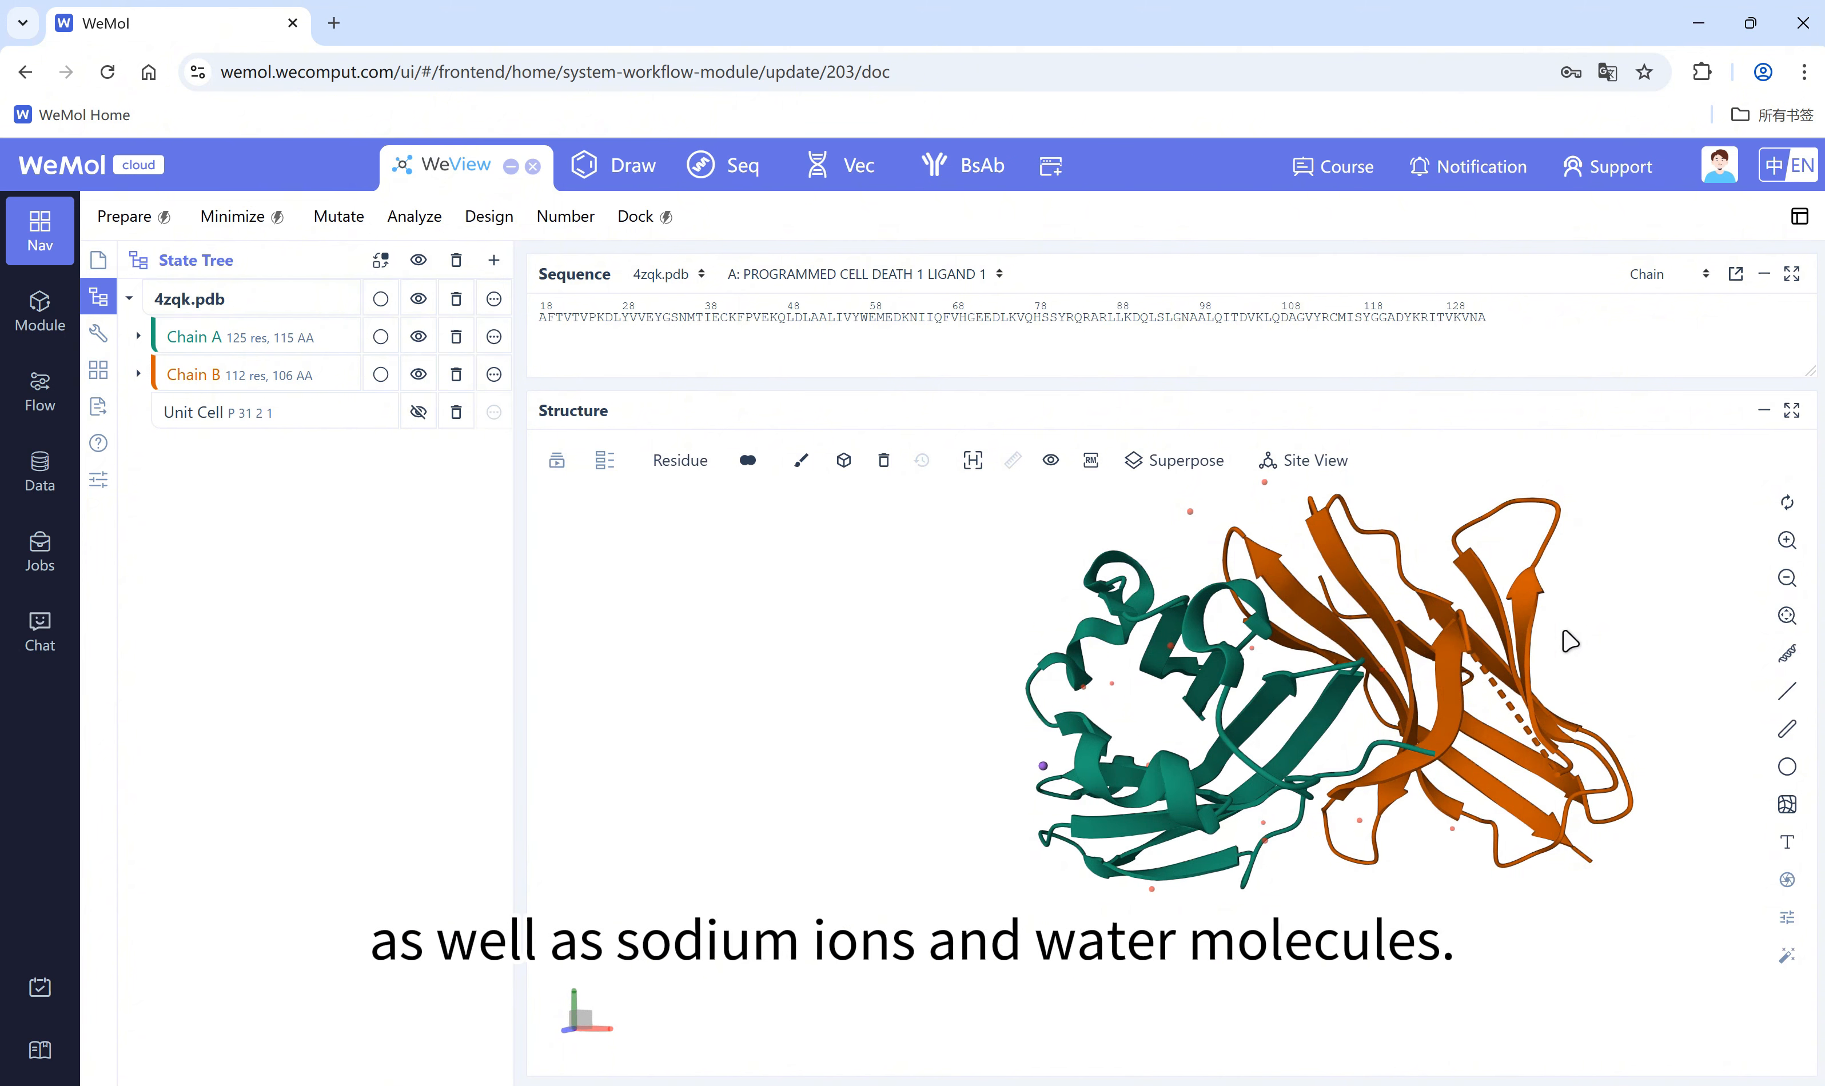
Step: Run structure preparation on 4zqk.pdb, deleting both water and ions from the heterogens
click(152, 213)
drag(1027, 391, 566, 410)
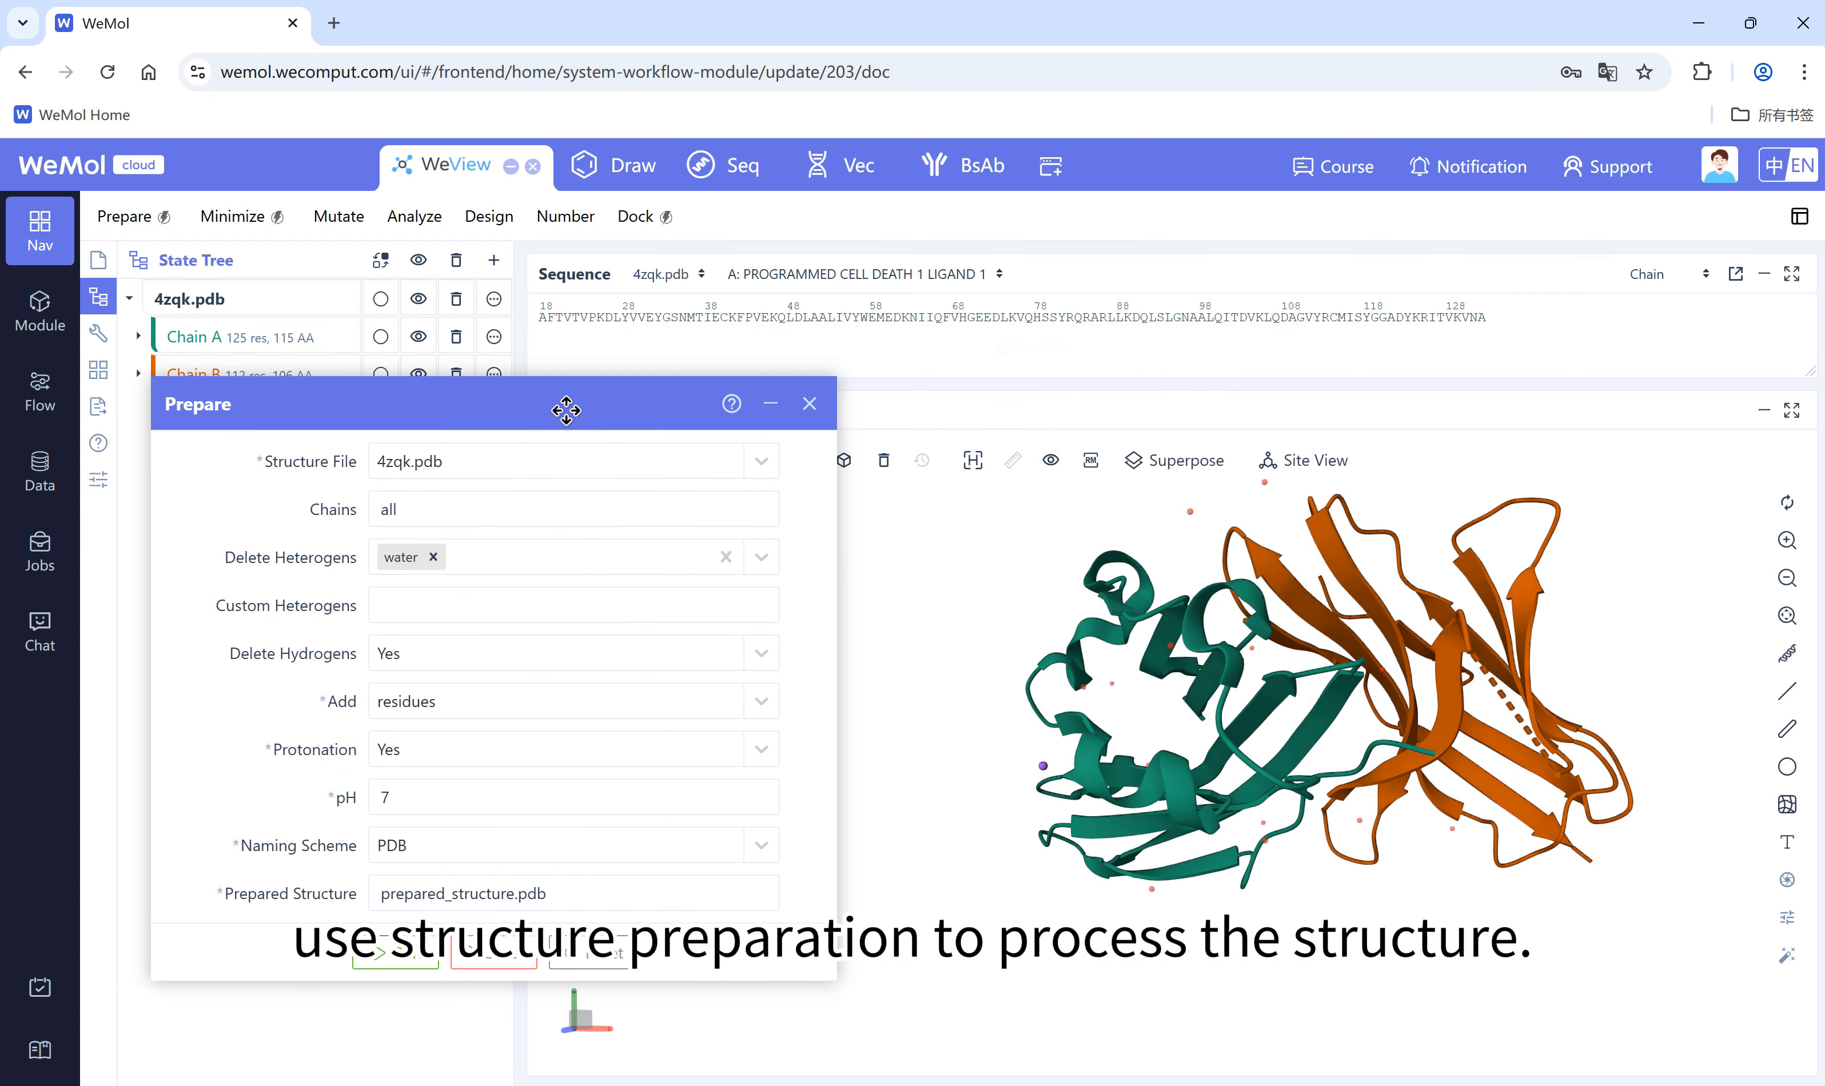
click(754, 563)
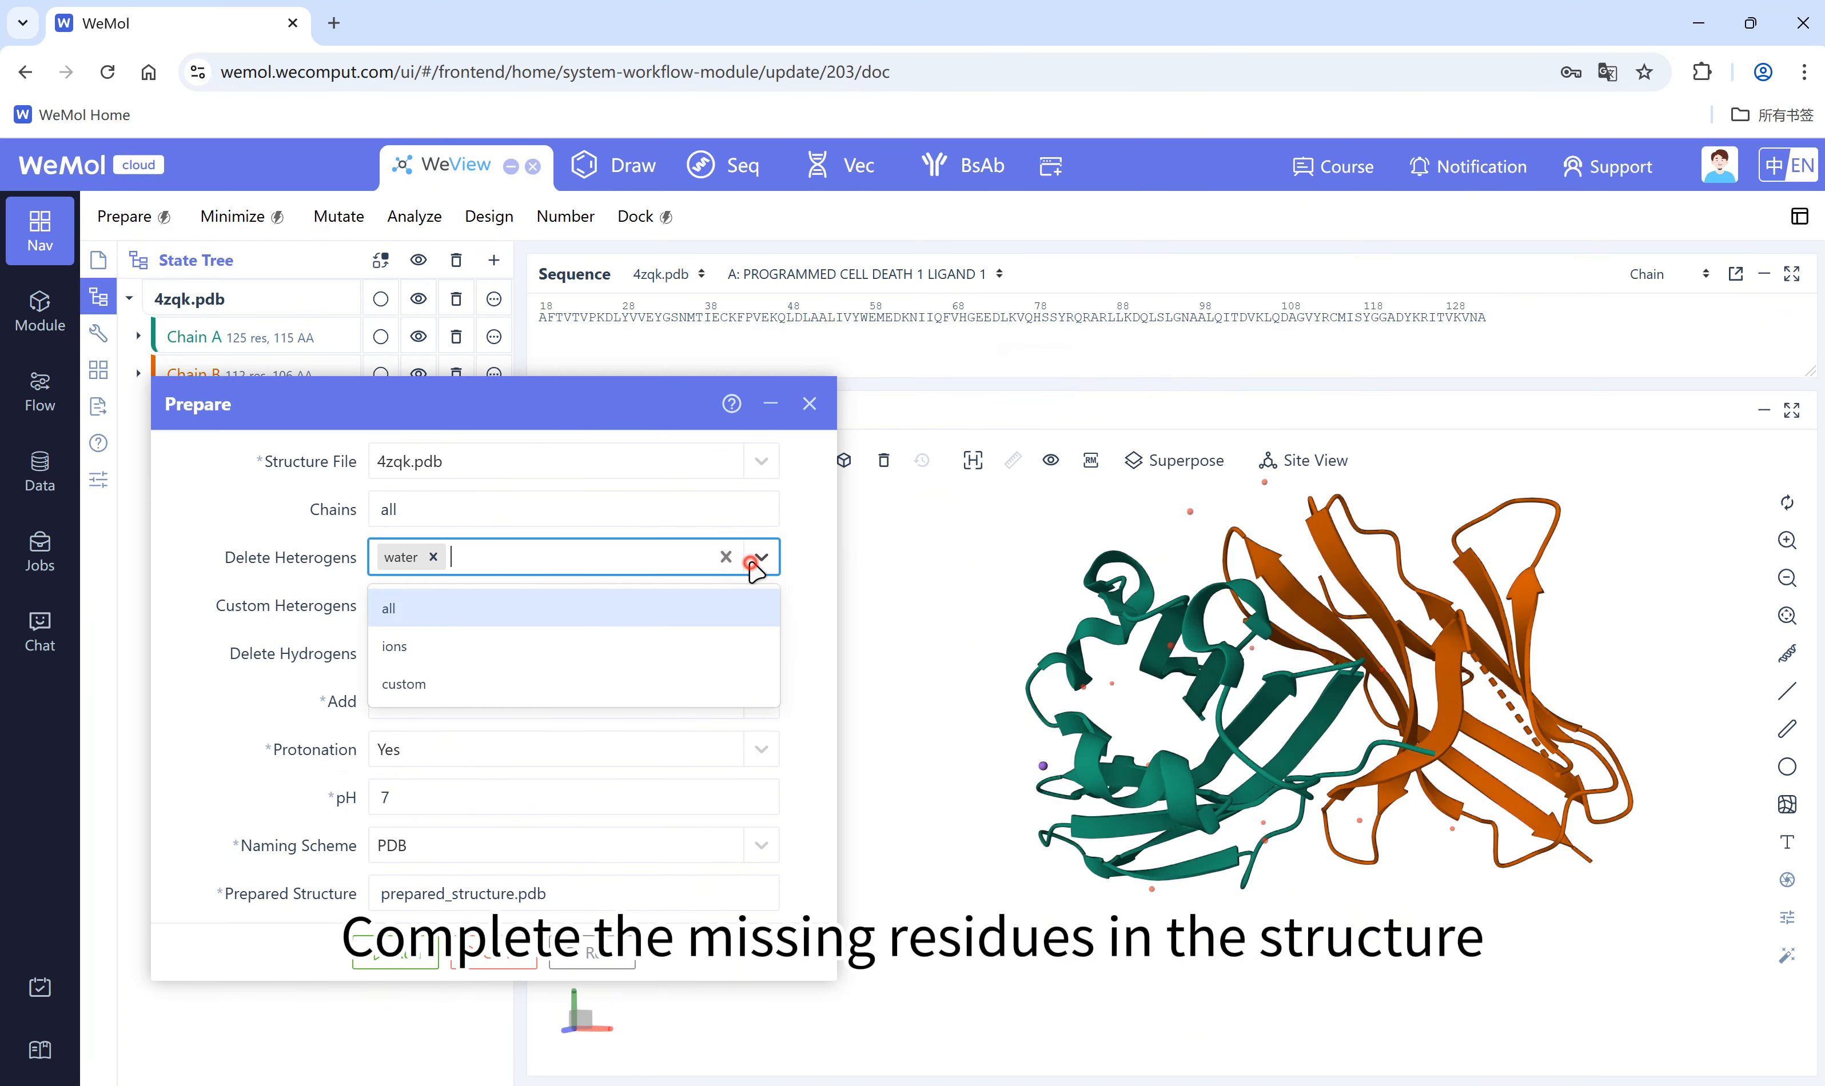
click(548, 671)
click(531, 558)
click(762, 560)
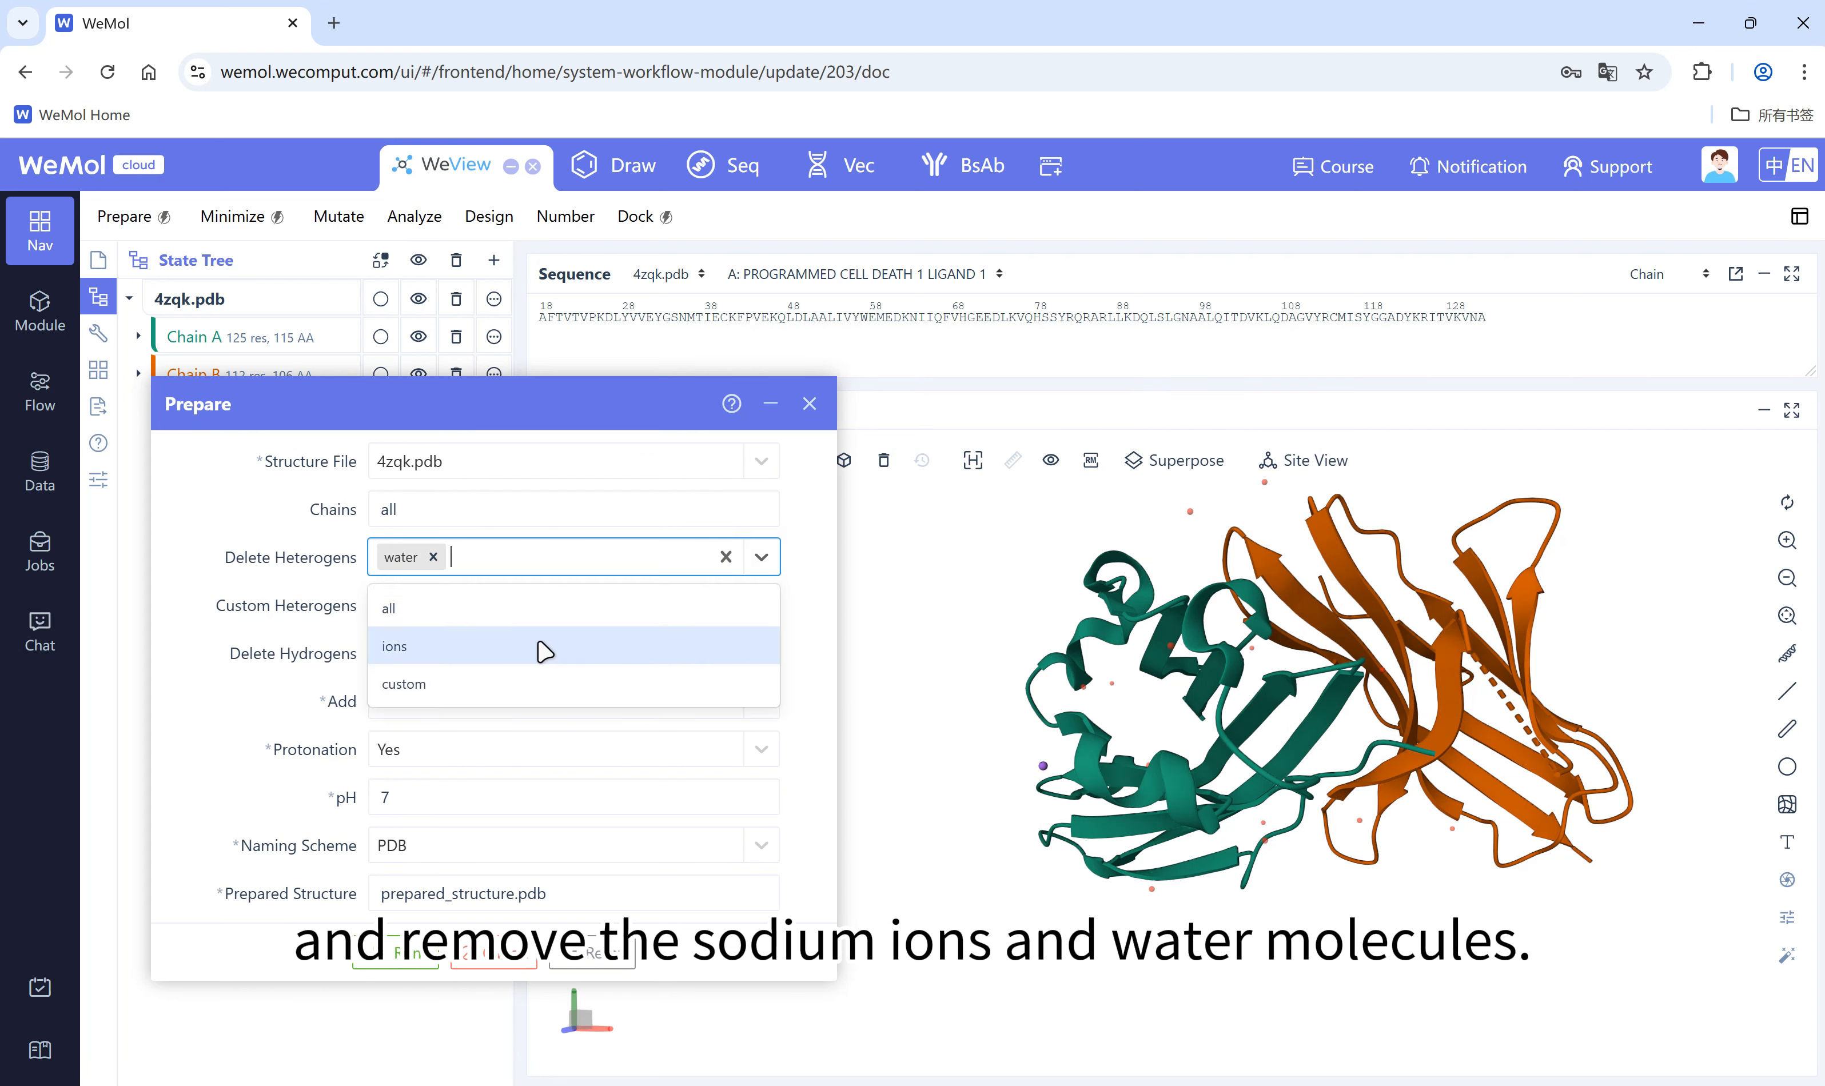
click(544, 651)
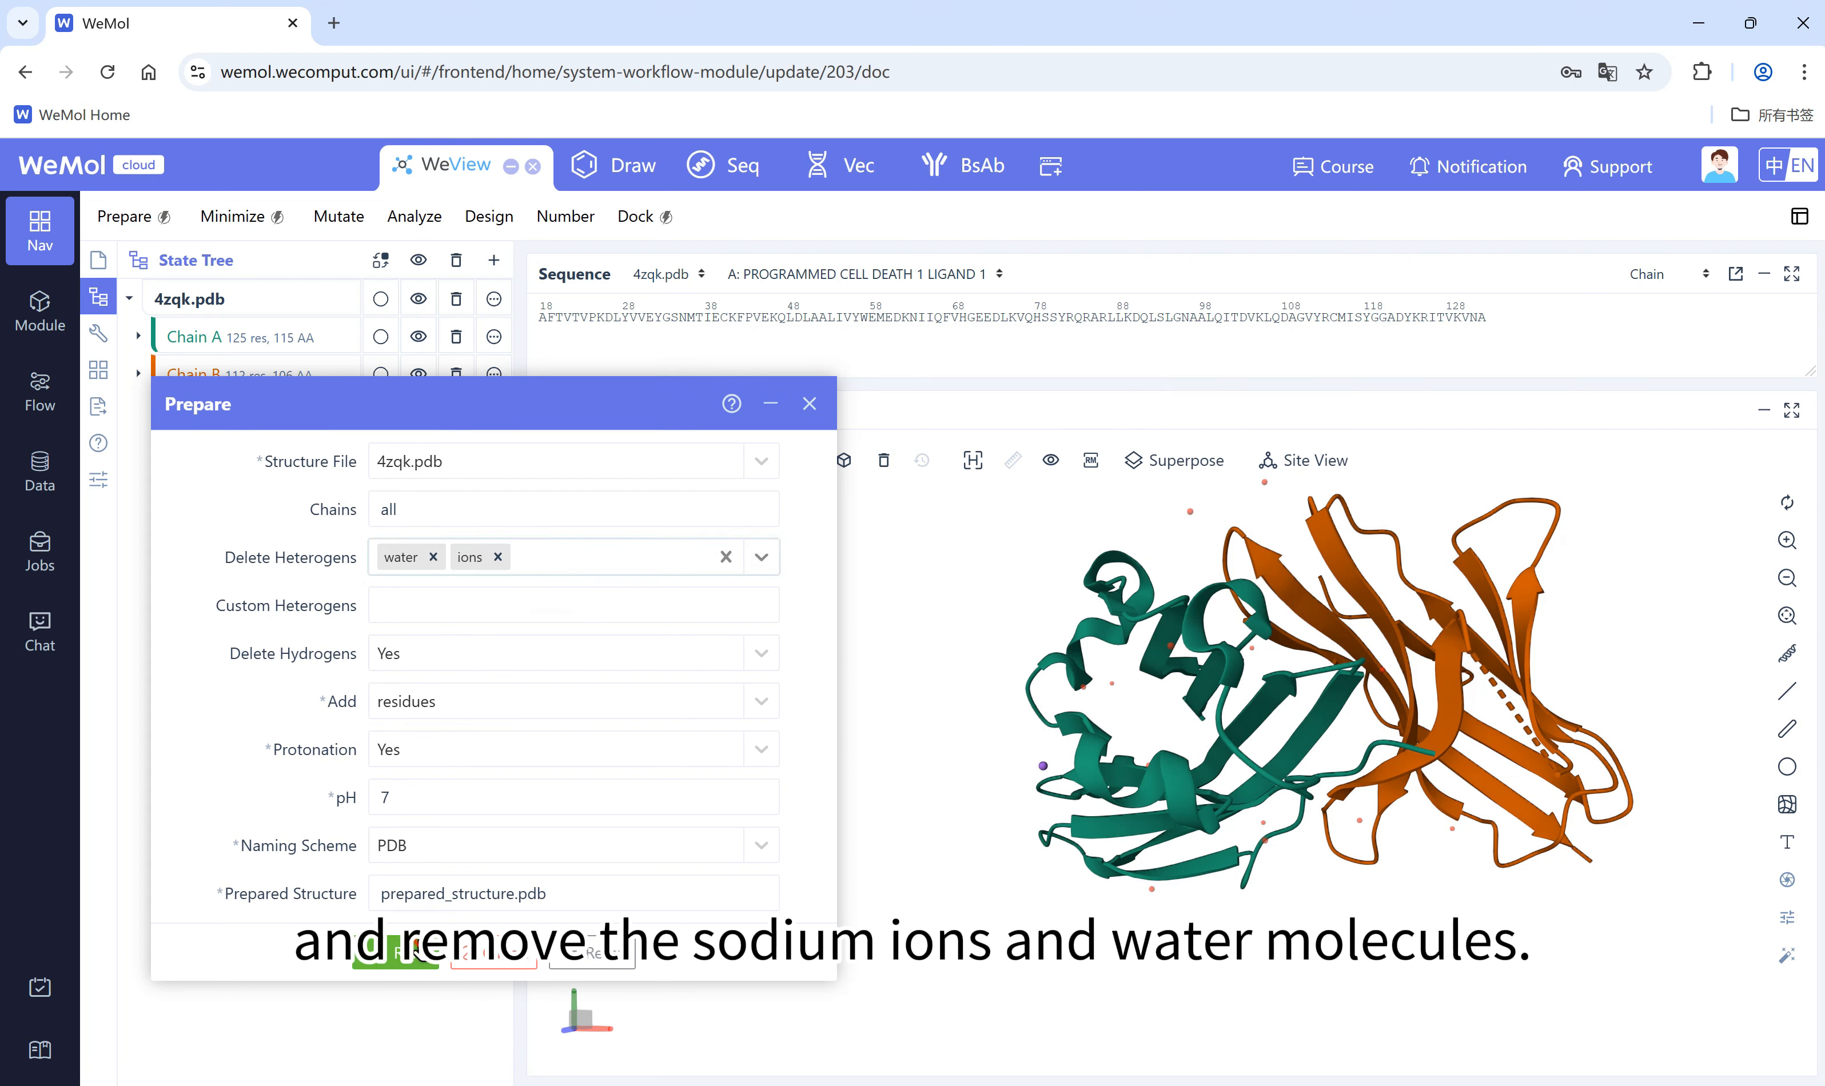
click(395, 952)
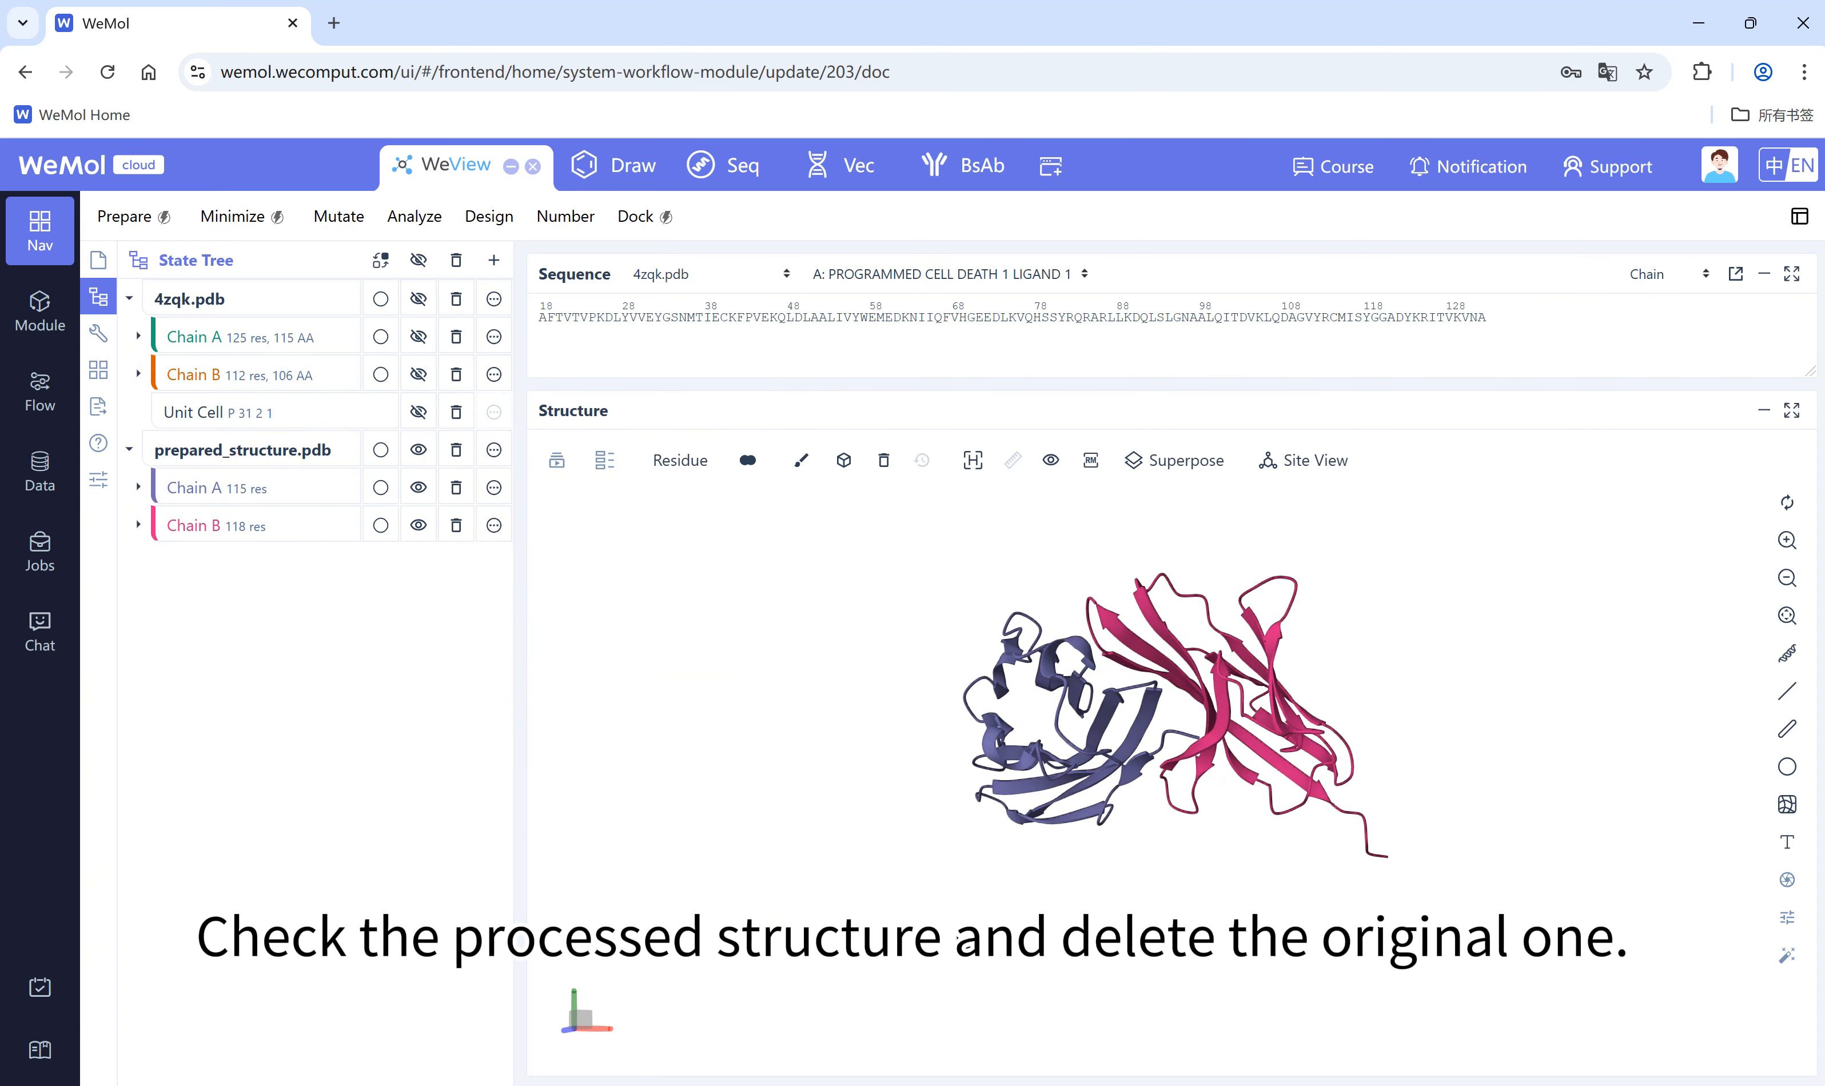
Step: Check the prepared structure from another angle and delete the original 4zqk.pdb entry
drag(966, 939, 955, 938)
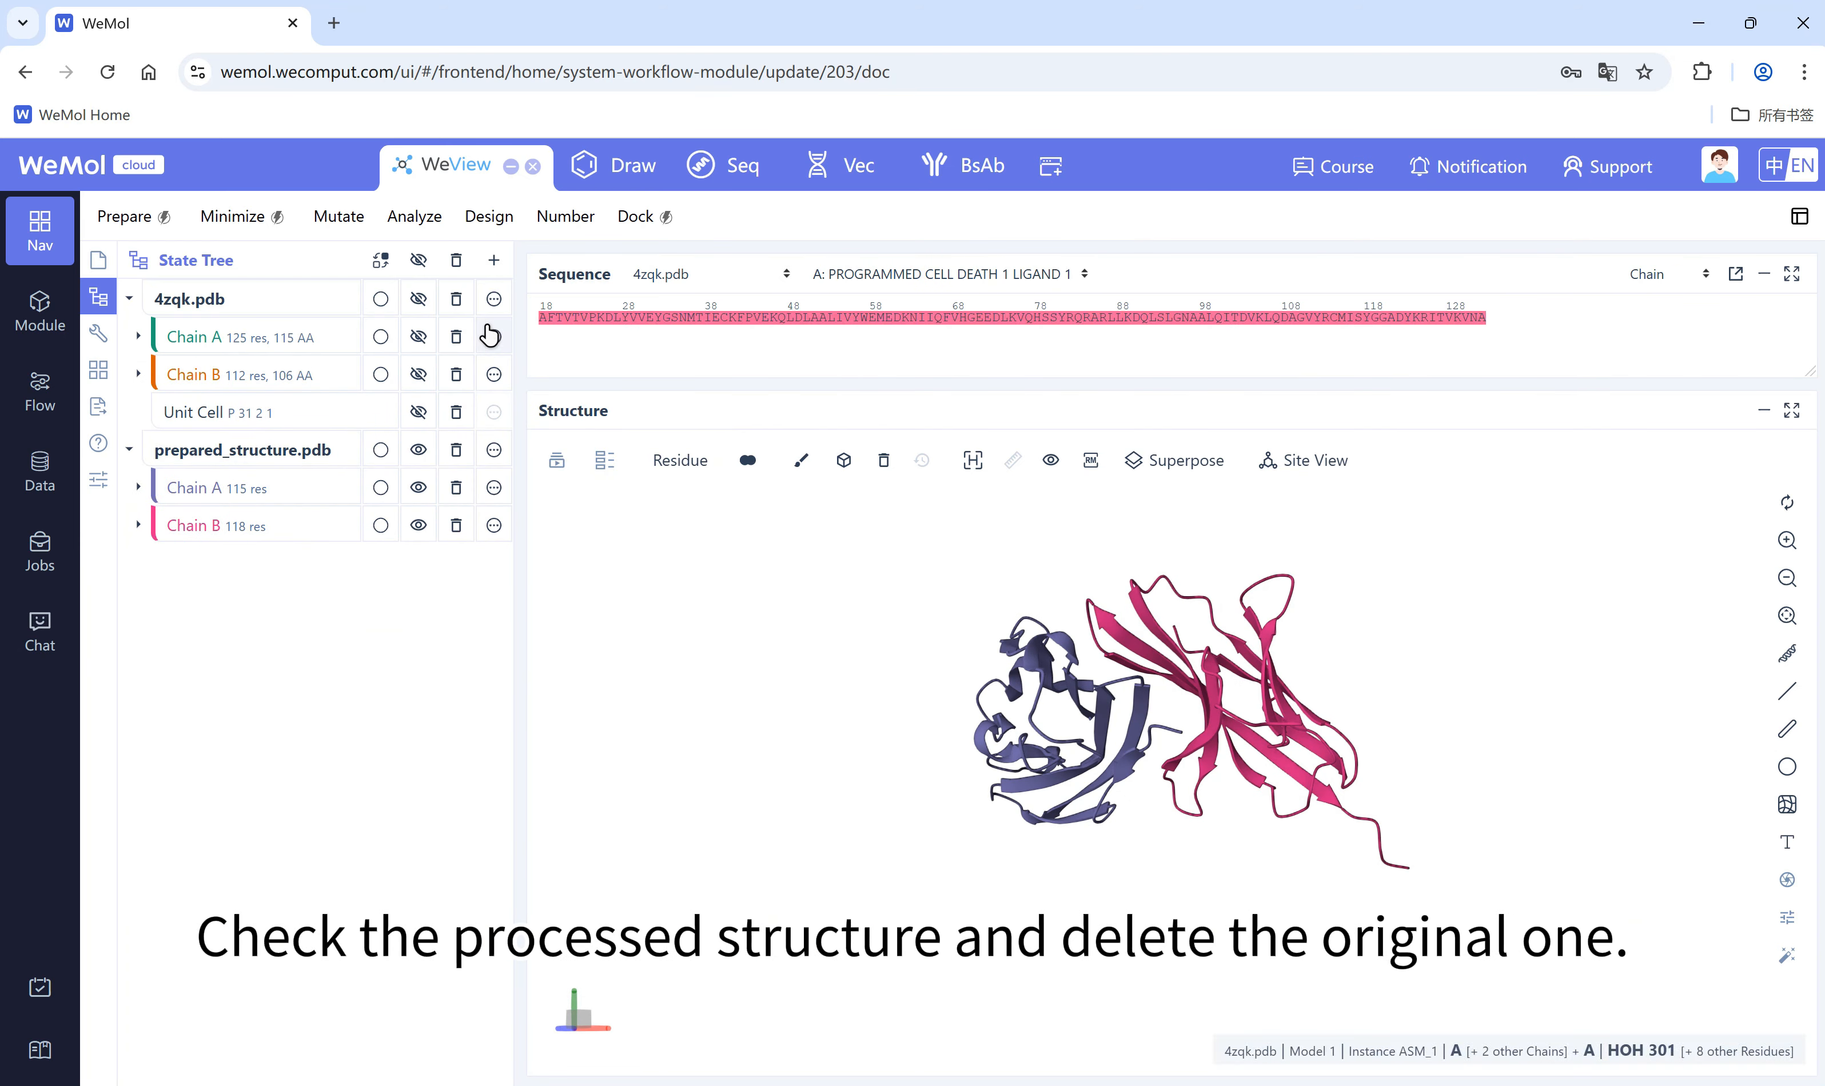
click(456, 298)
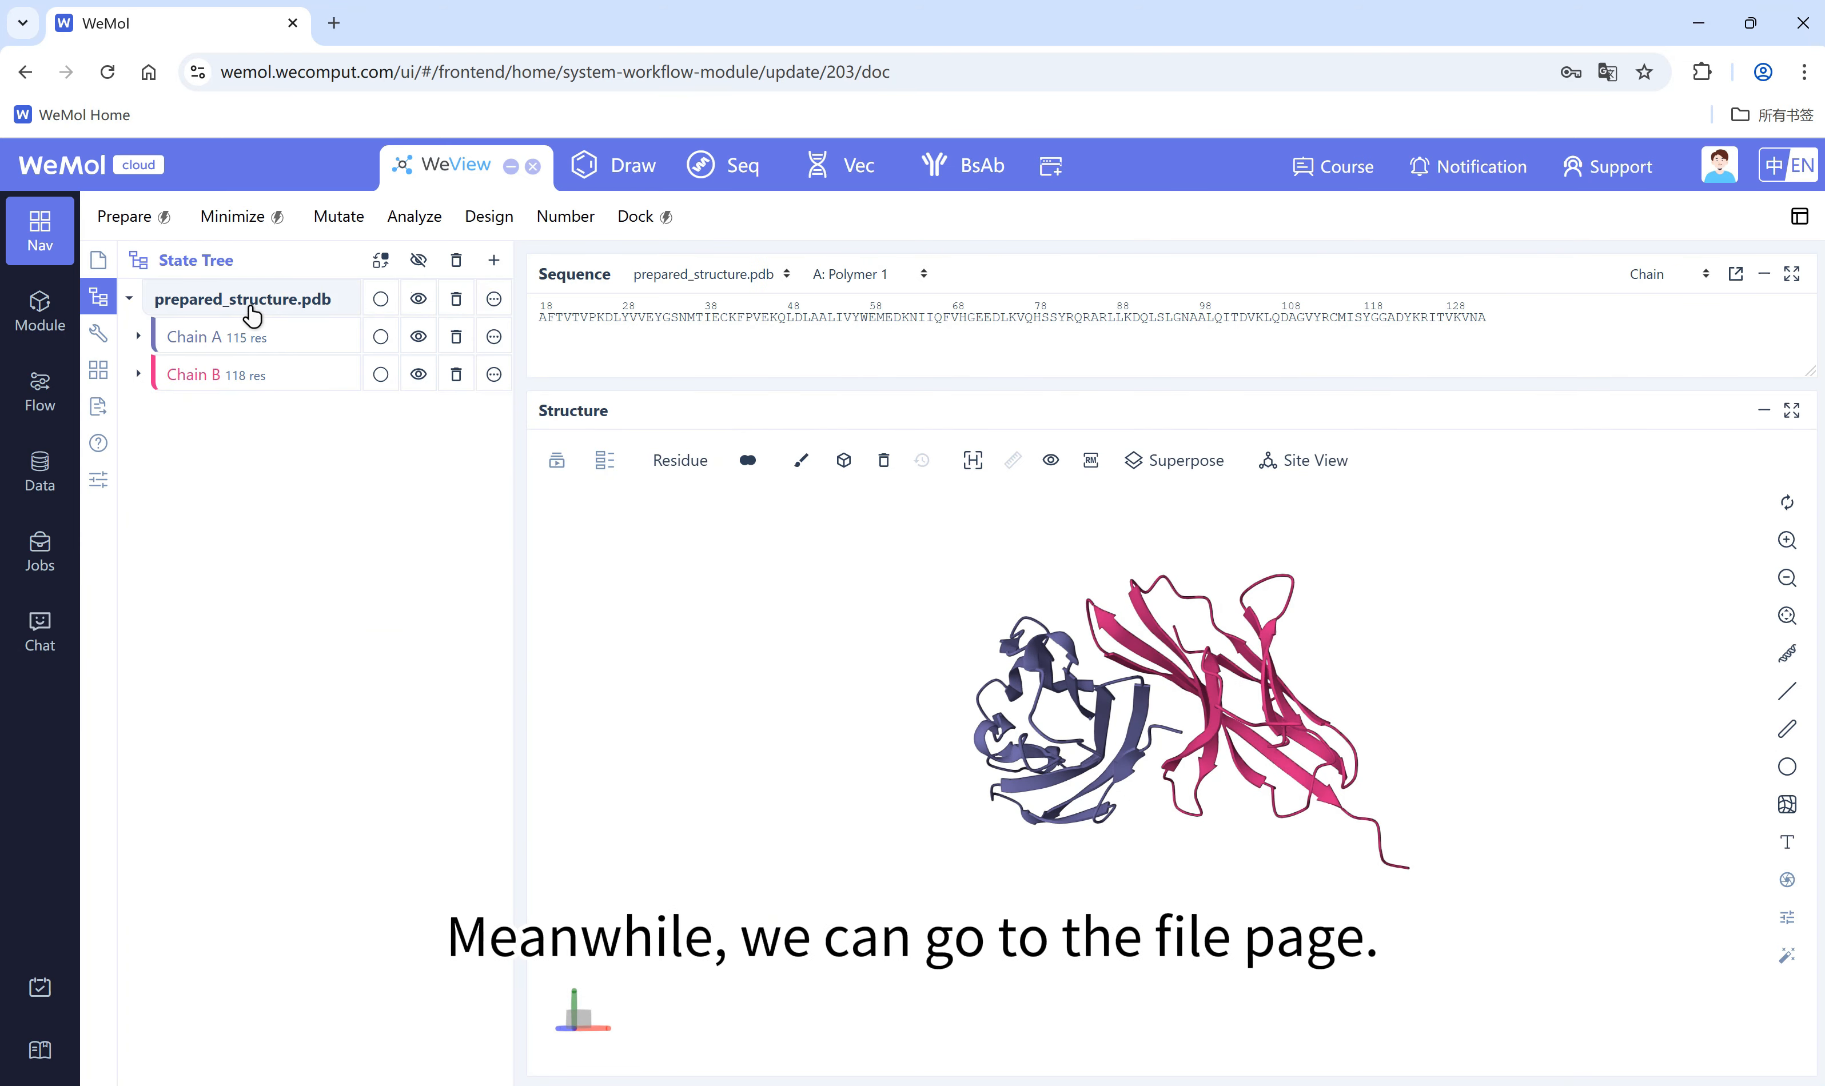
Step: Export prepared_structure.pdb in PDB format to the Private Dataset under the file name prepare_structure.pdb
click(98, 260)
click(271, 700)
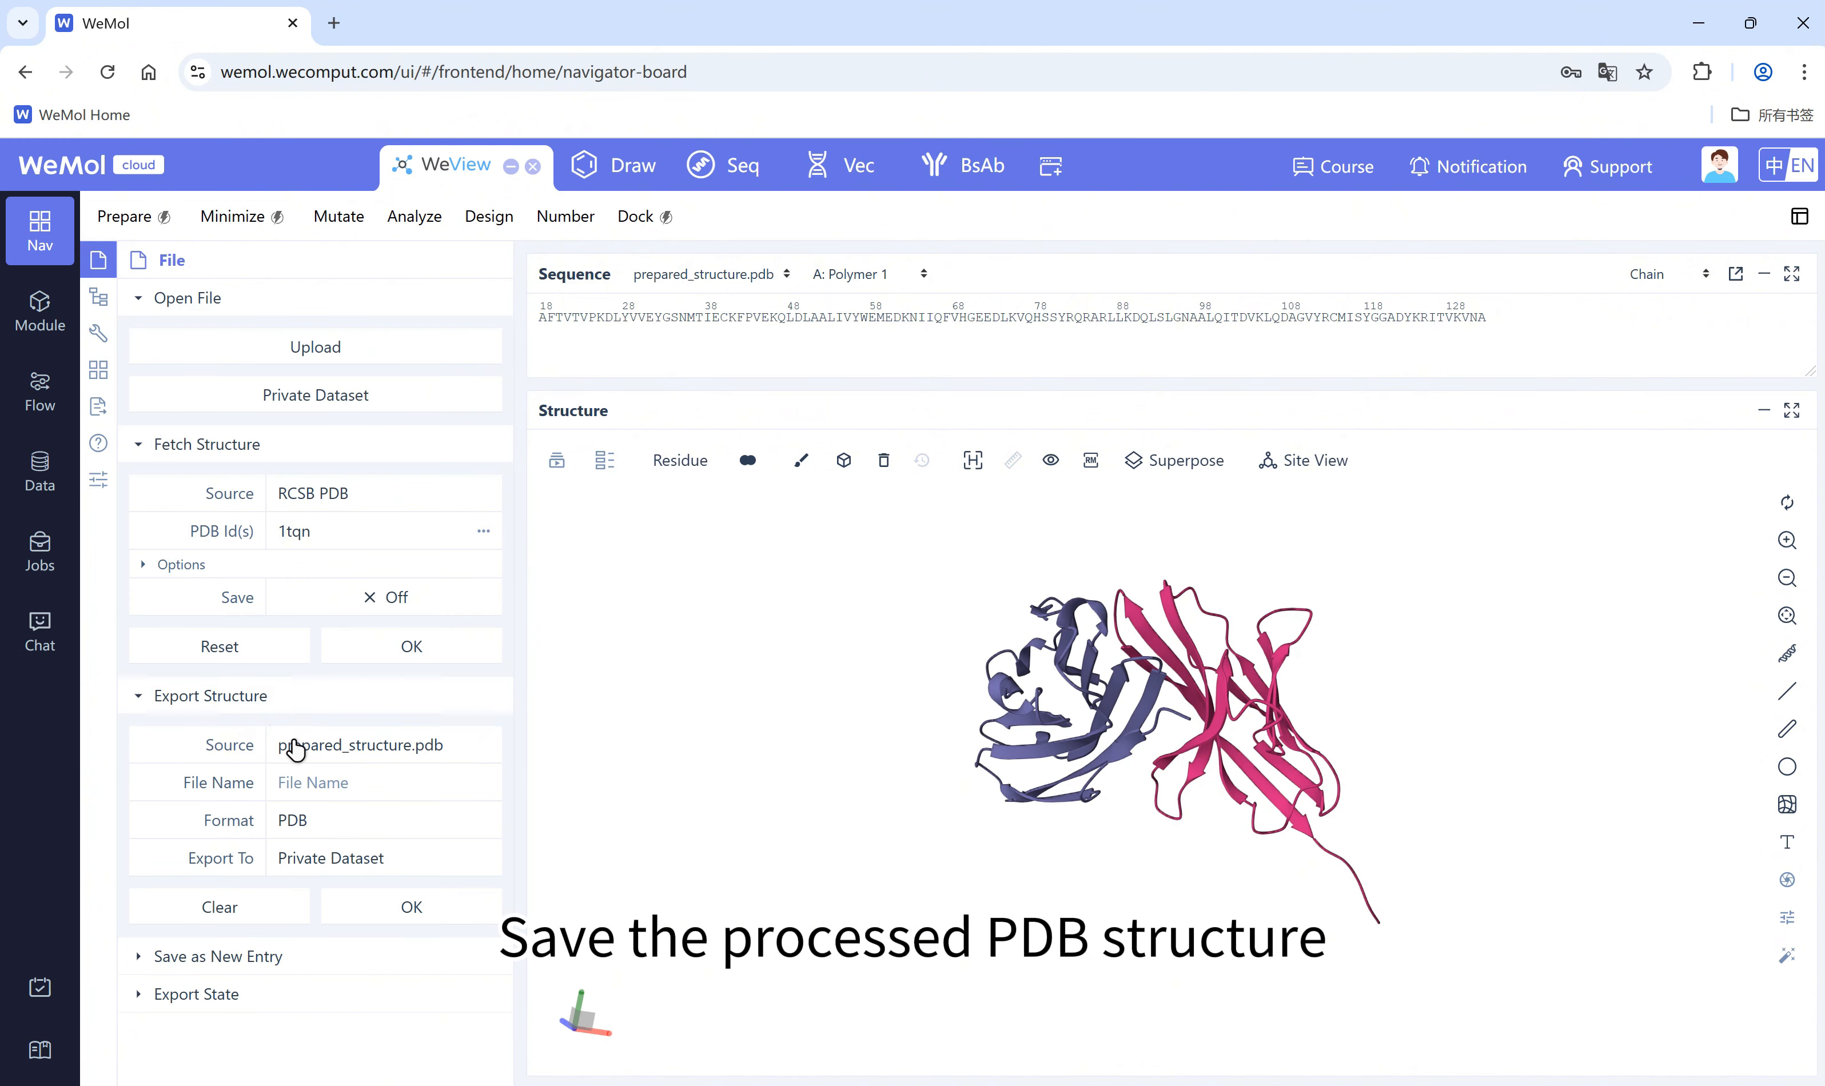
click(334, 786)
text(prepare_structure.pdb)
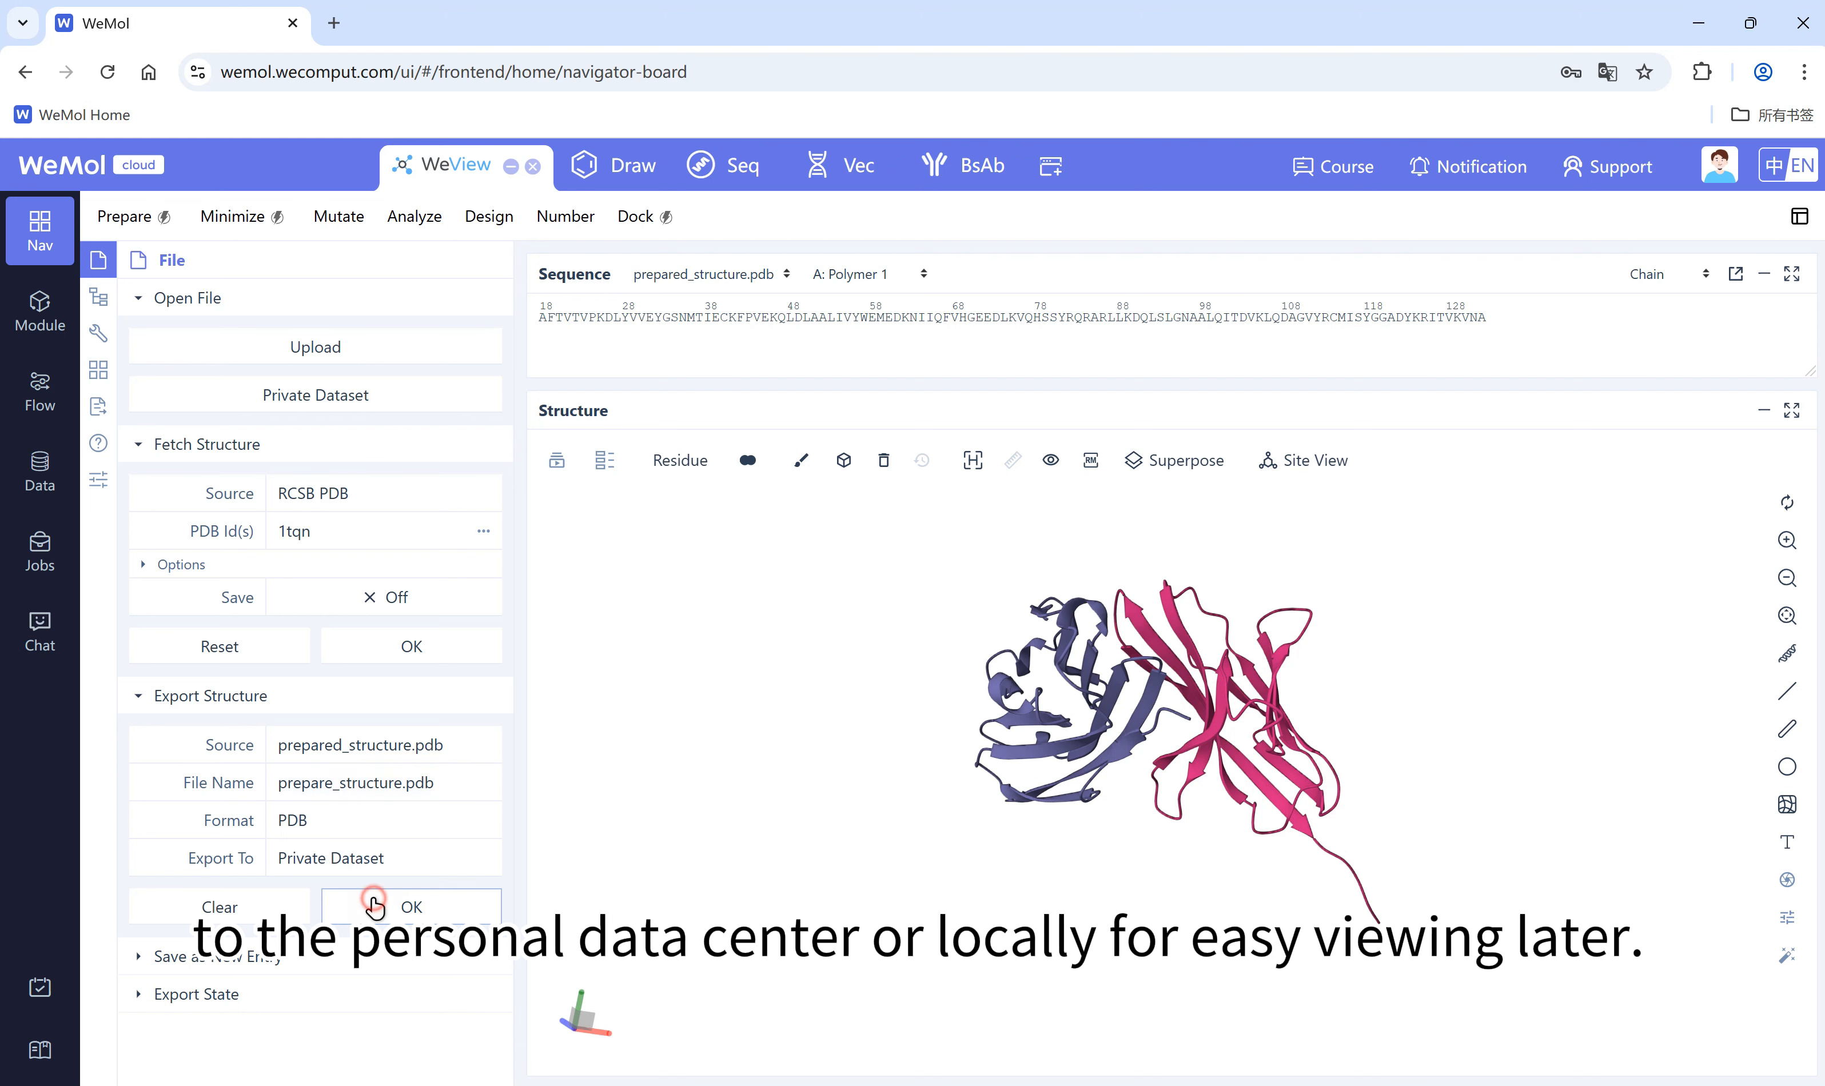
click(409, 906)
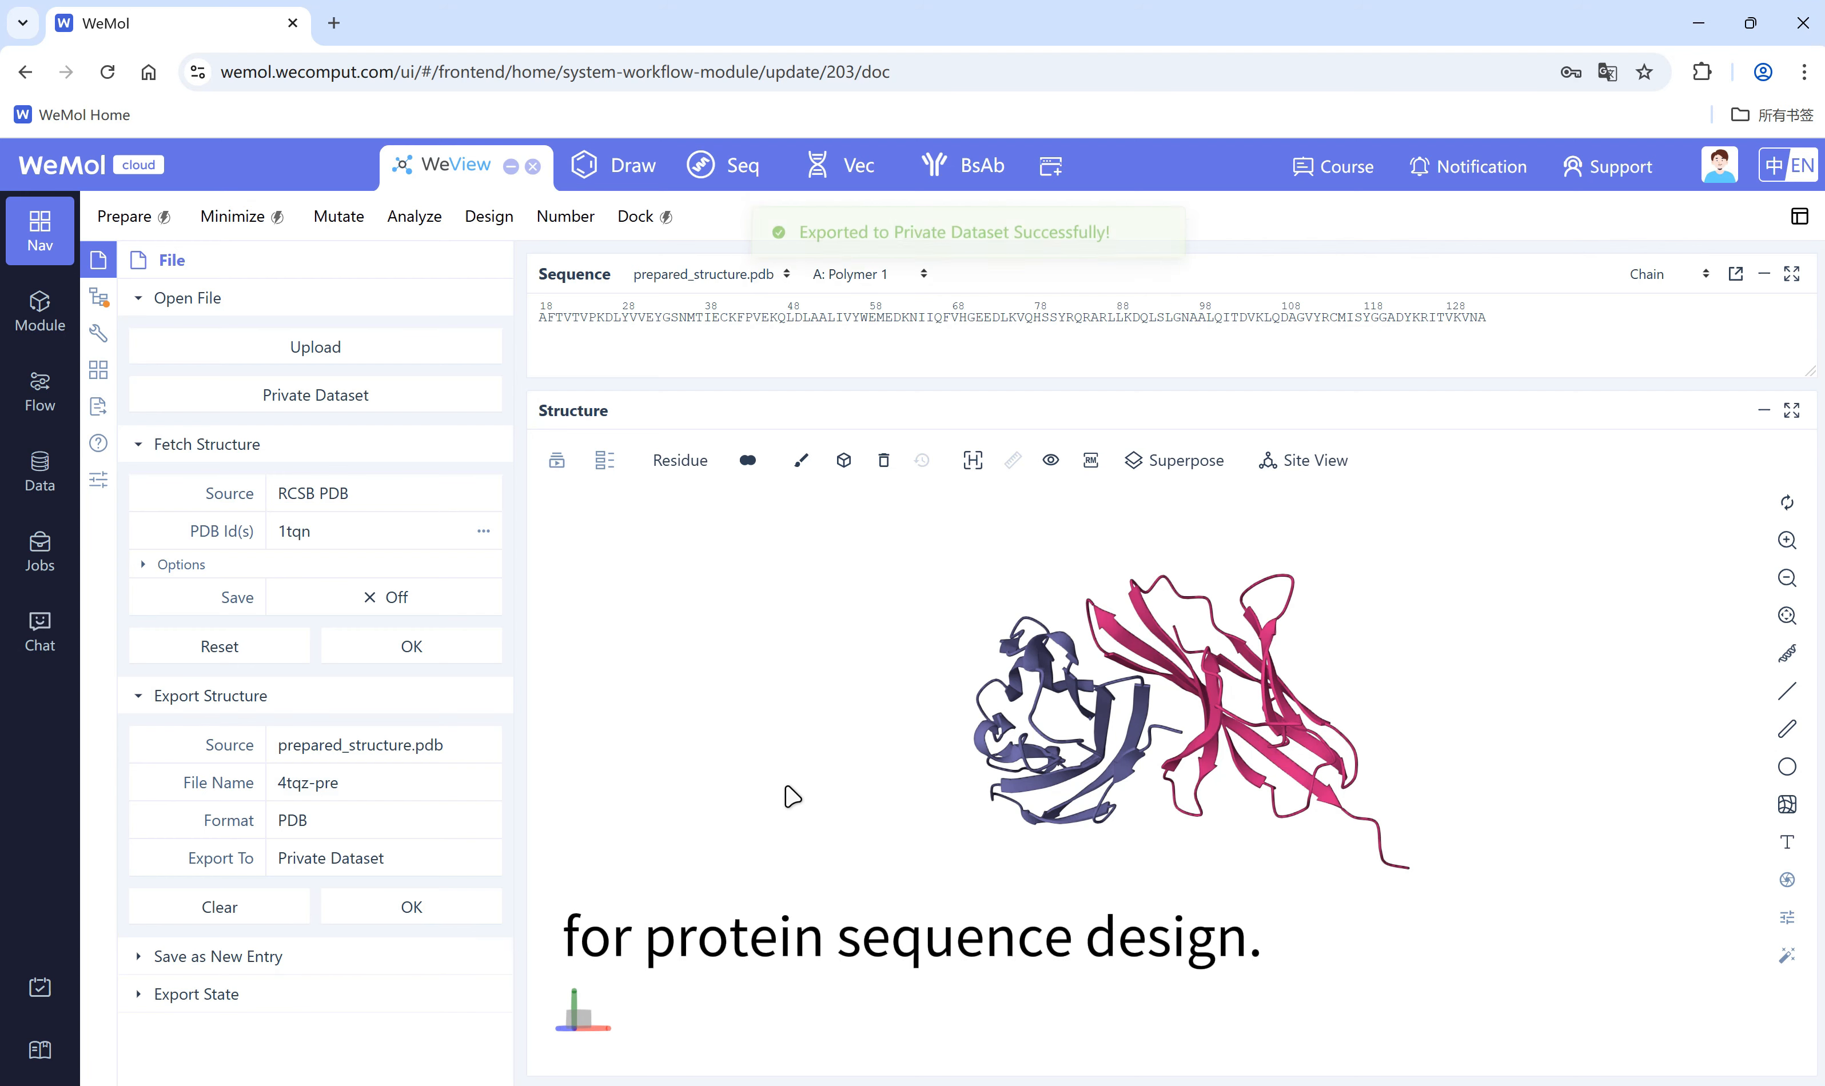
Step: Set up a ProteinMPNN sequence design on prepared_structure.pdb with chain A as the chain to design
click(467, 221)
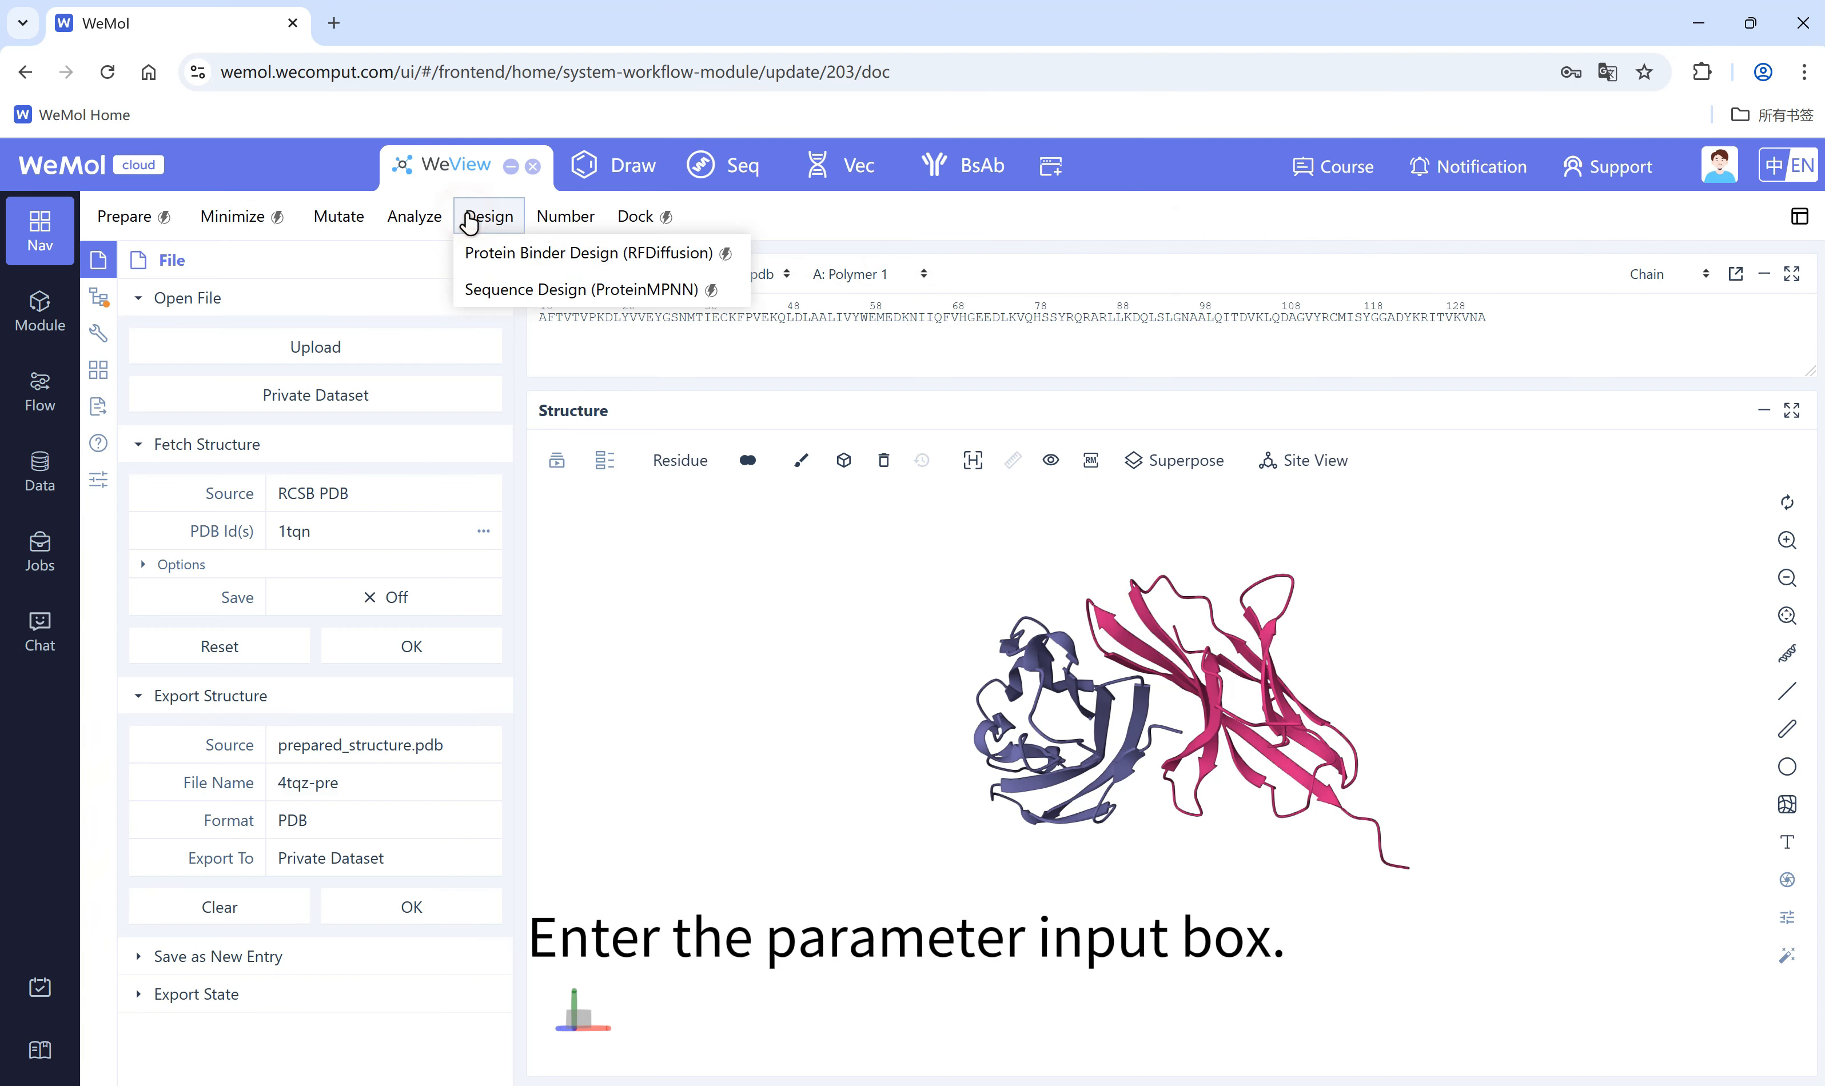
click(564, 291)
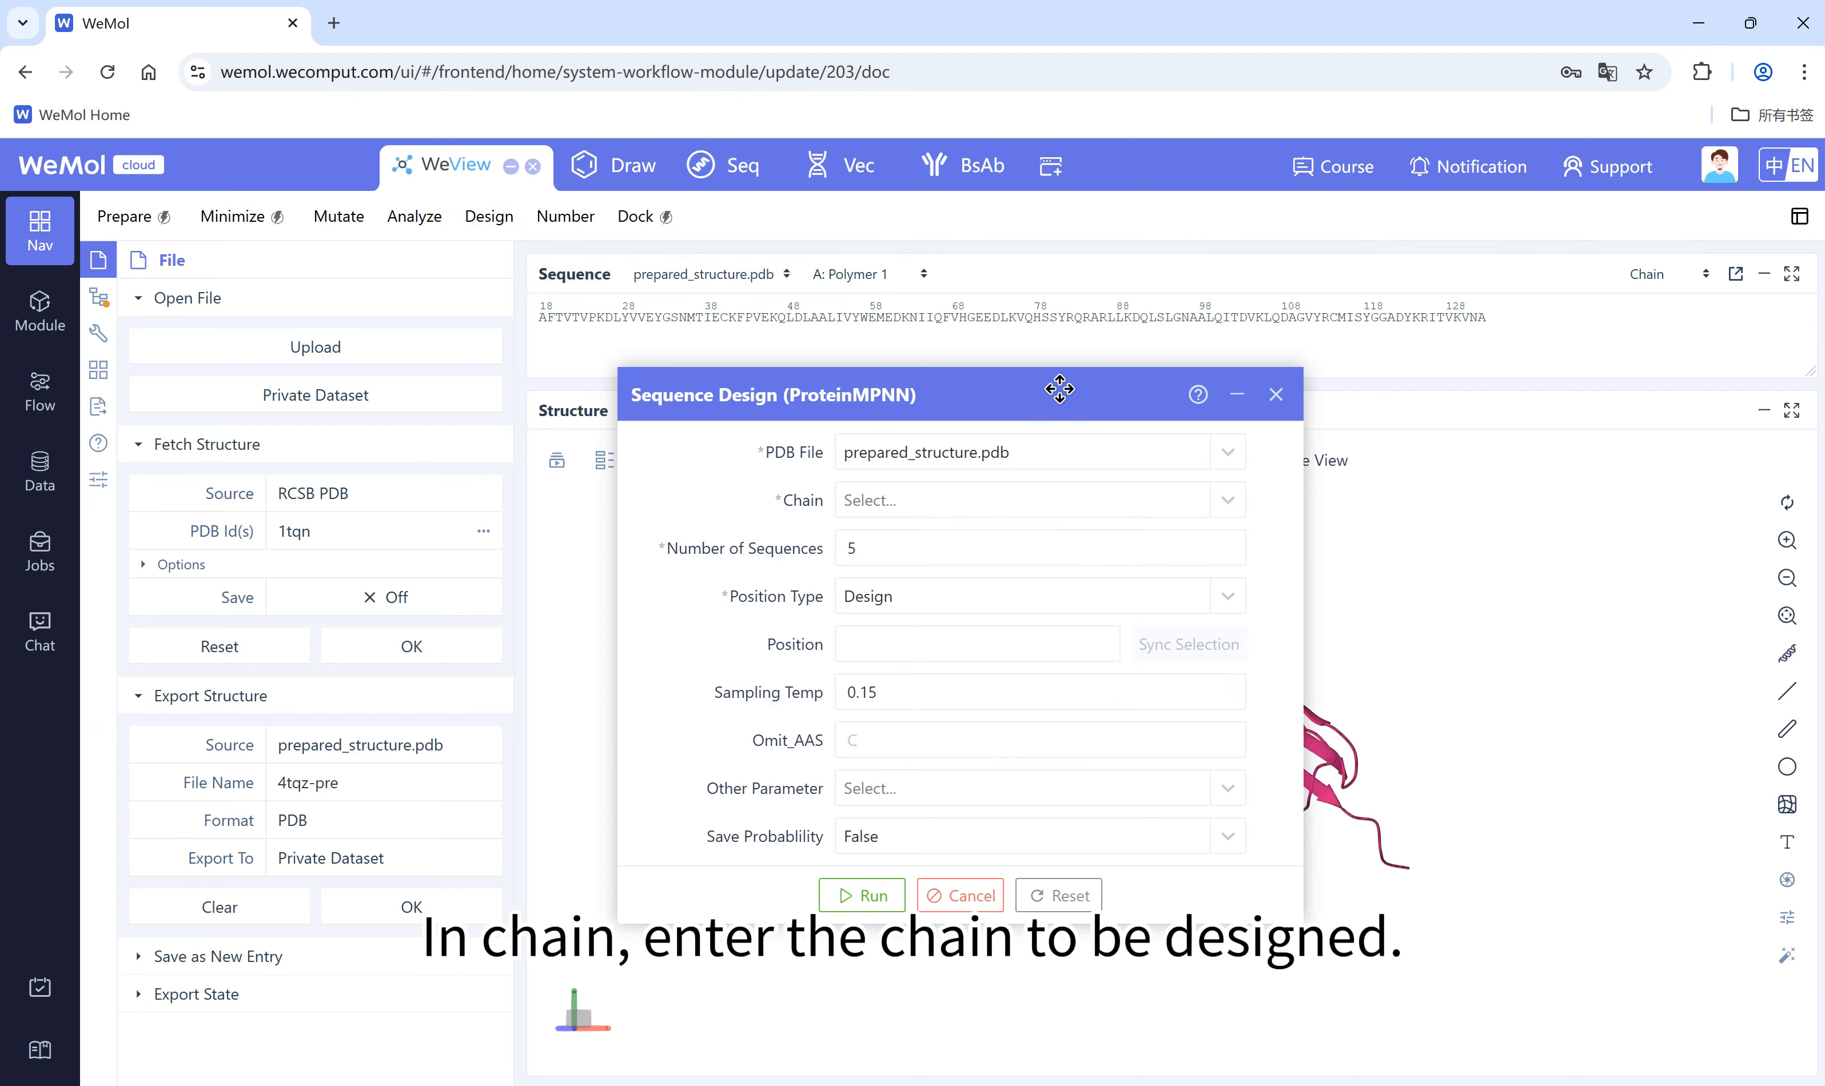
drag(1060, 391, 534, 413)
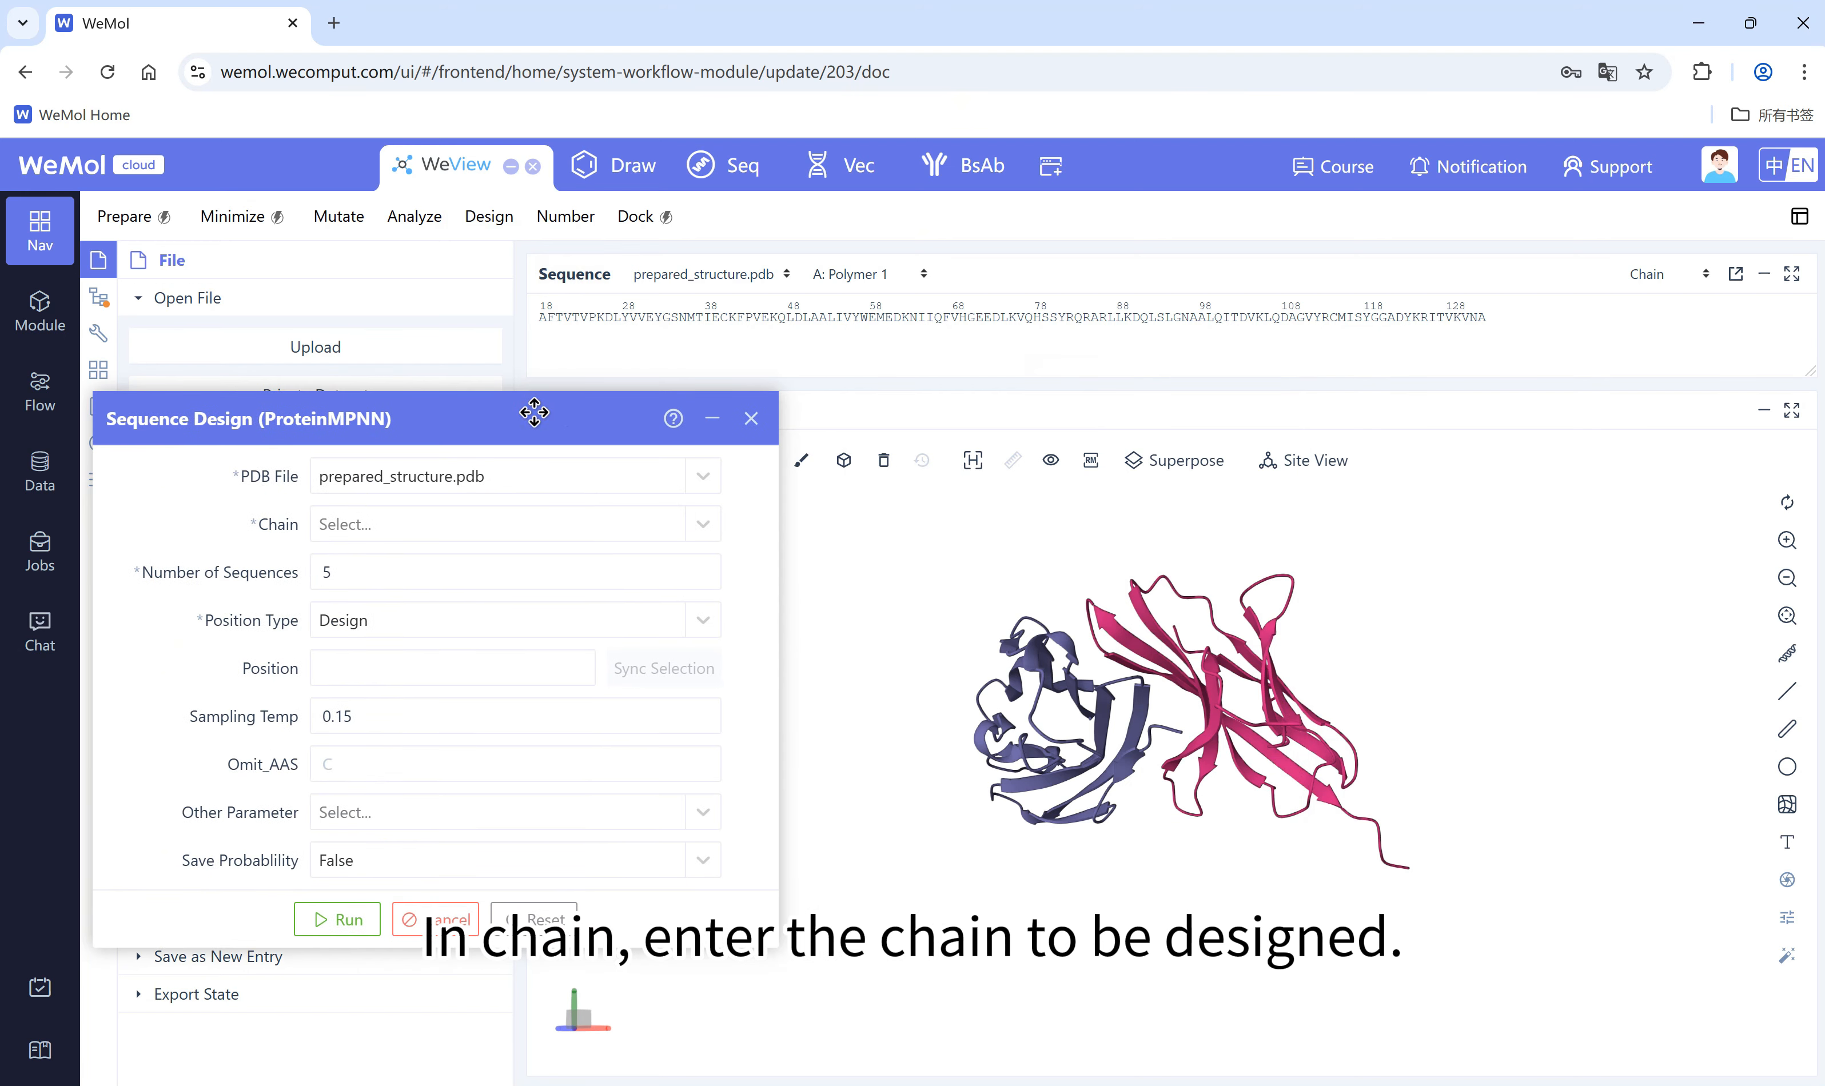
click(713, 524)
click(563, 575)
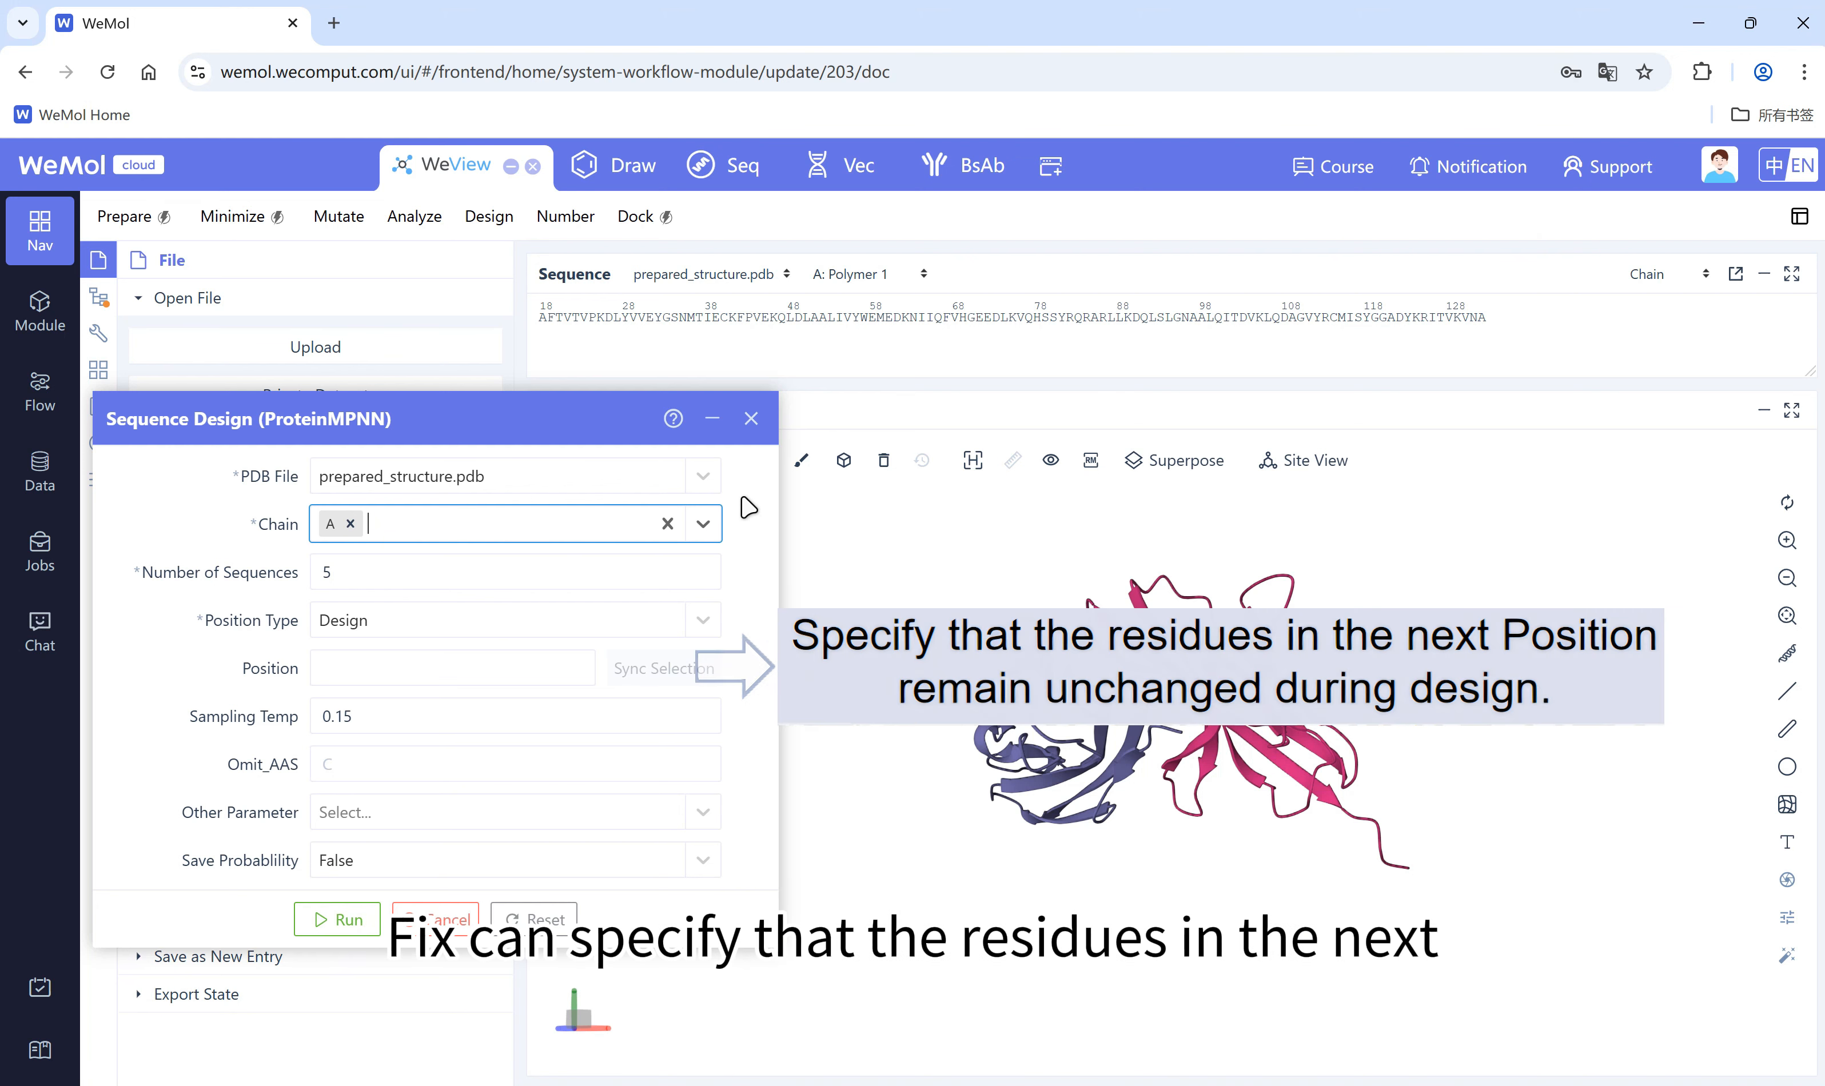
click(704, 621)
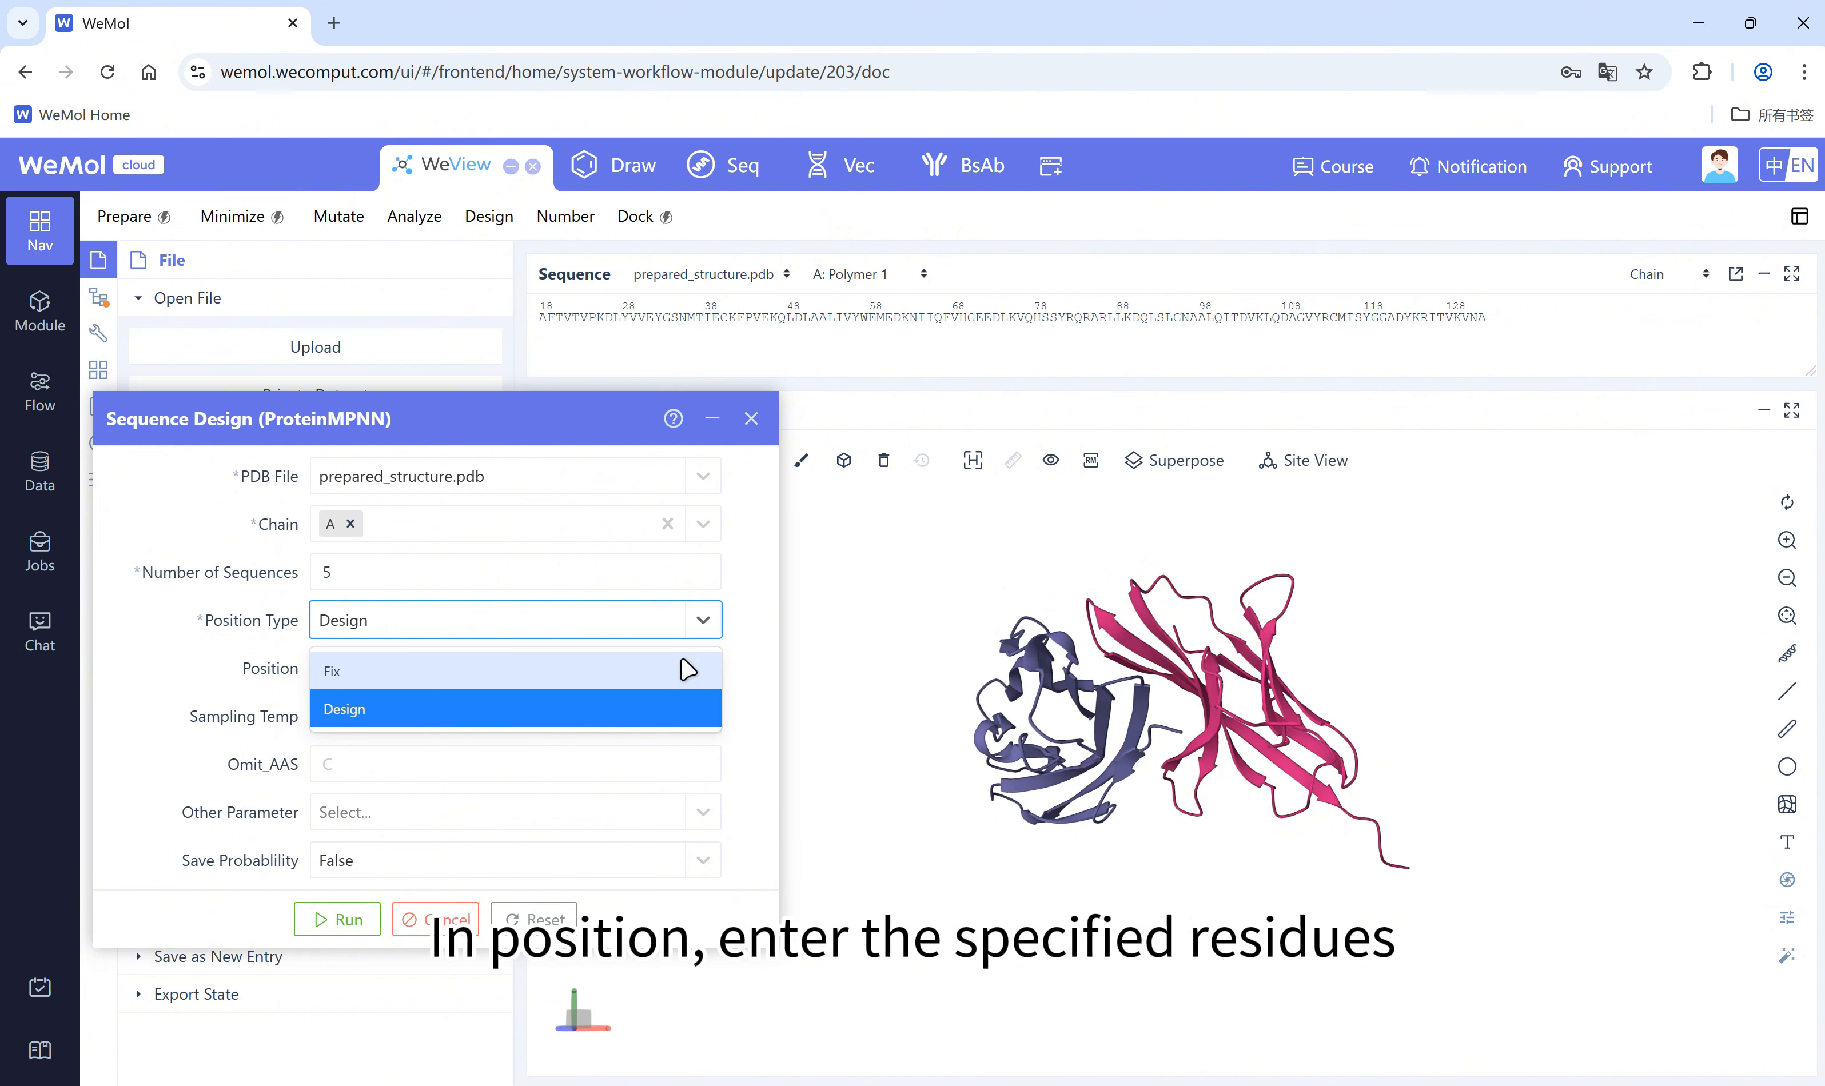
click(704, 620)
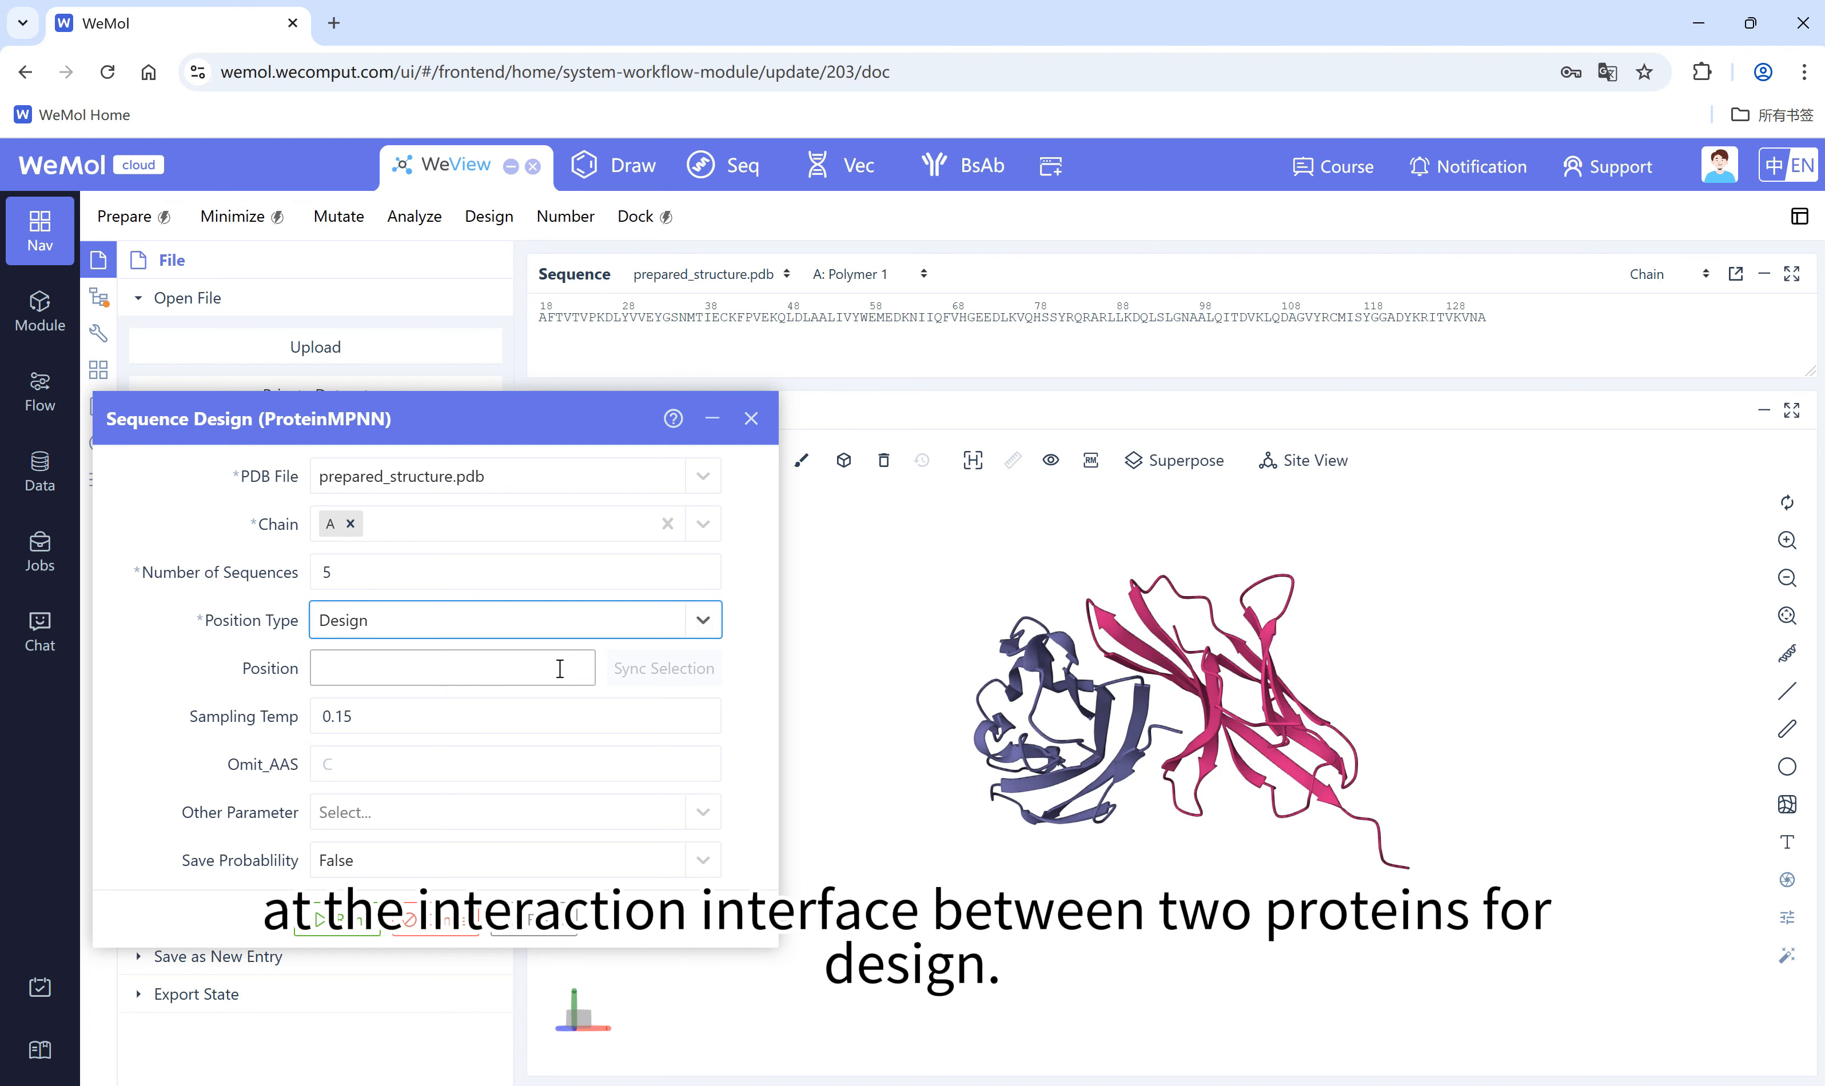
Step: Run the Interface analysis on prepared_structure.pdb and review only the interchain interactions
click(414, 215)
click(422, 289)
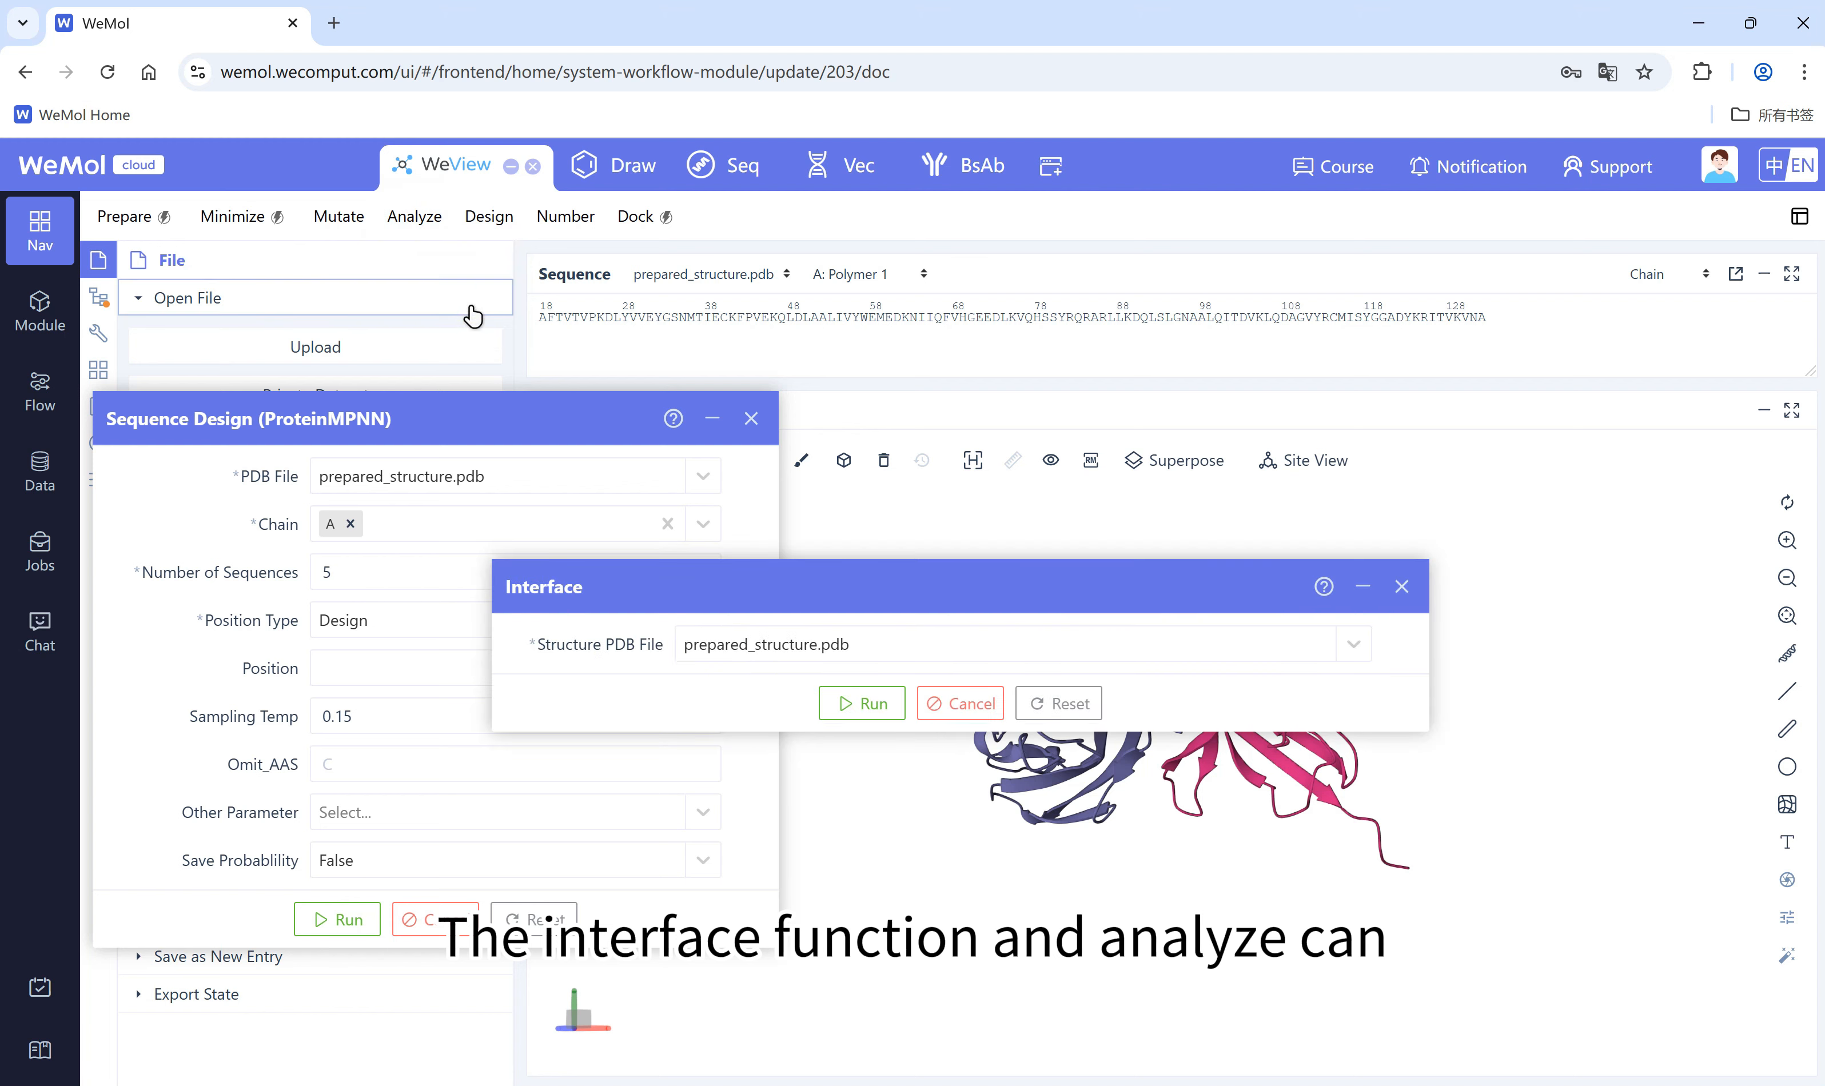
drag(872, 582, 903, 239)
click(890, 359)
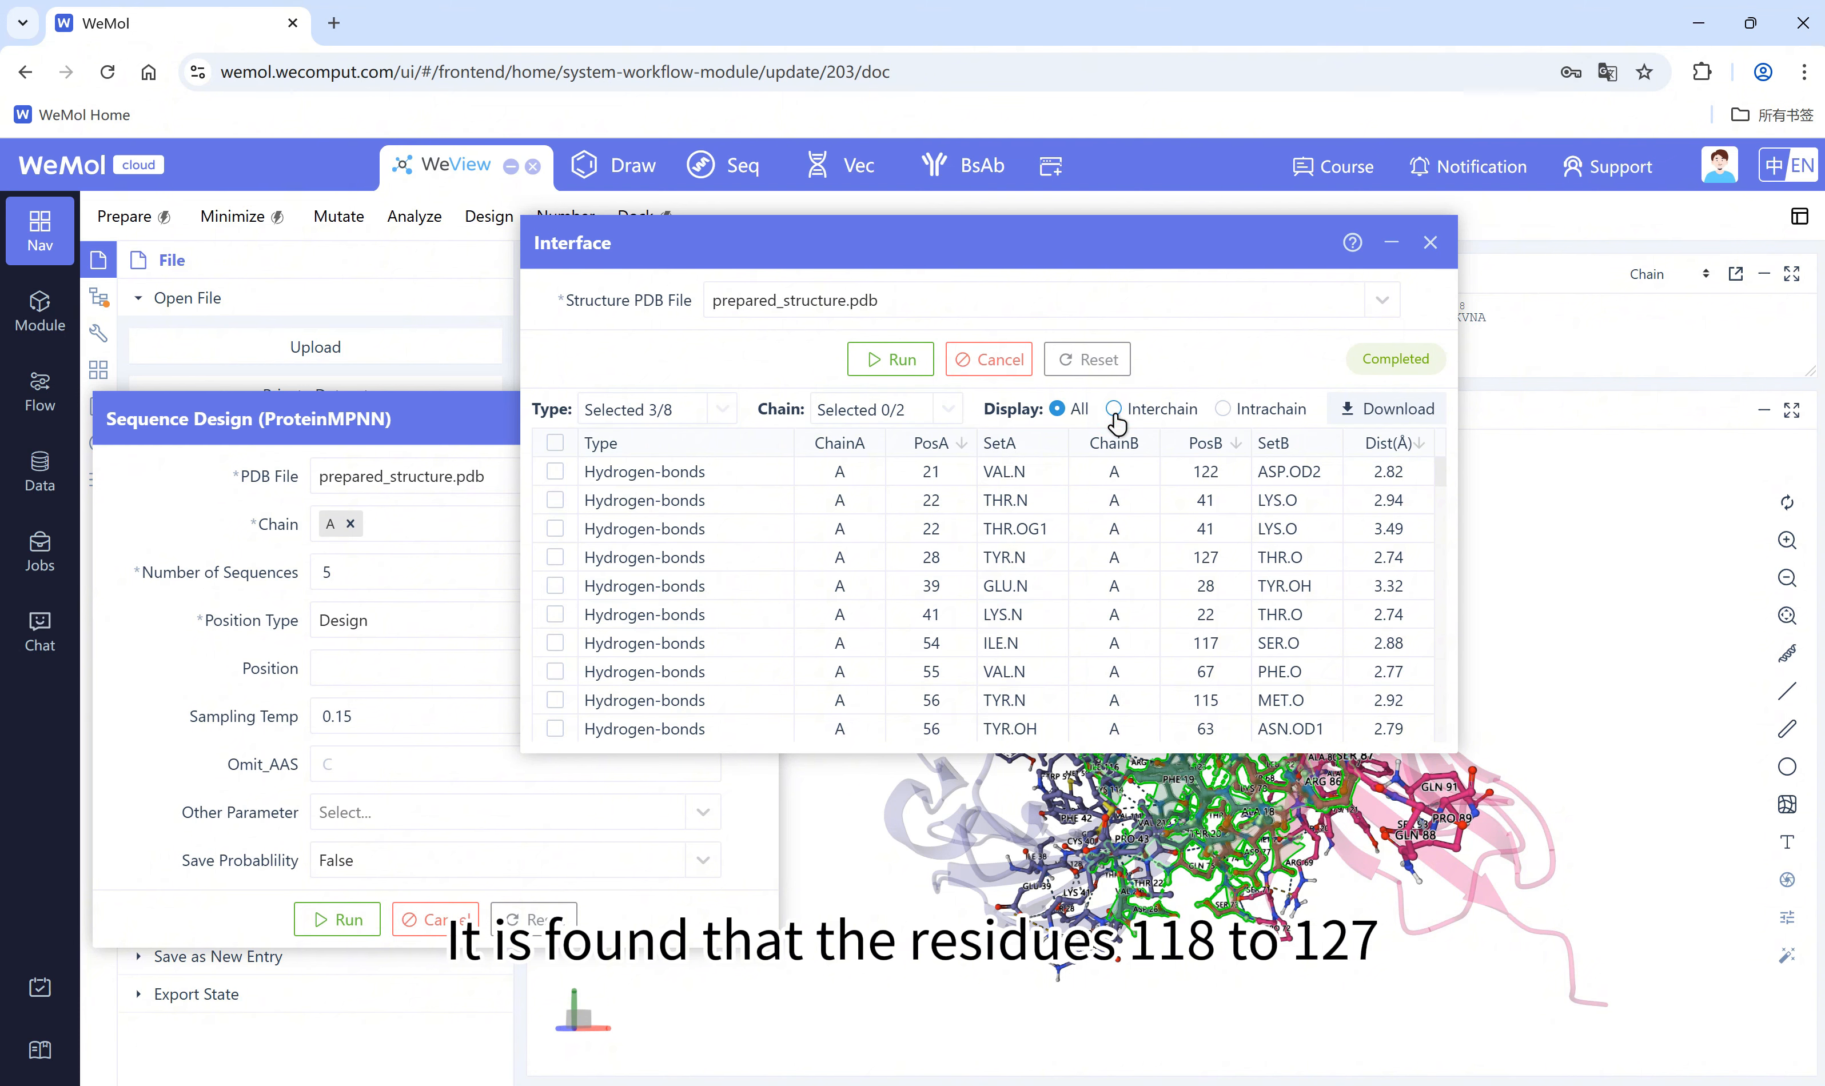
click(1114, 410)
scroll(1150, 517, down, 2)
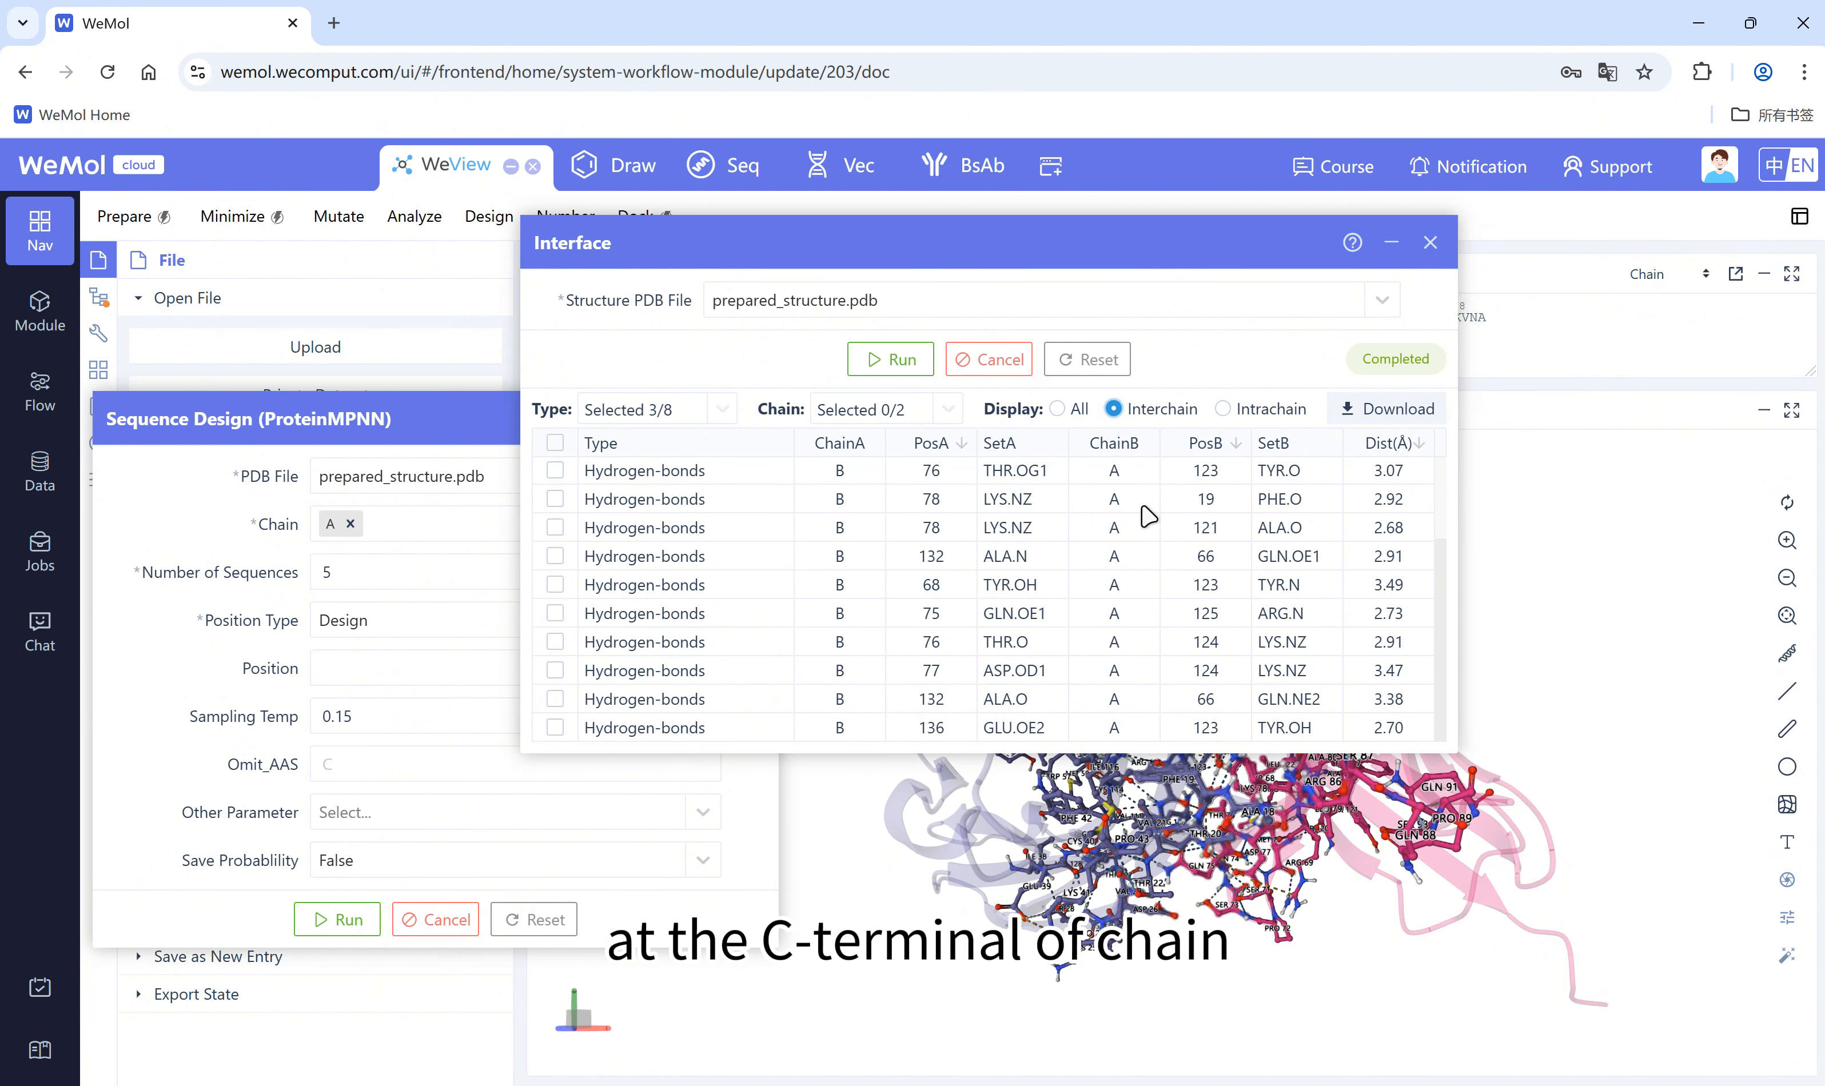
scroll(1150, 516, up, 2)
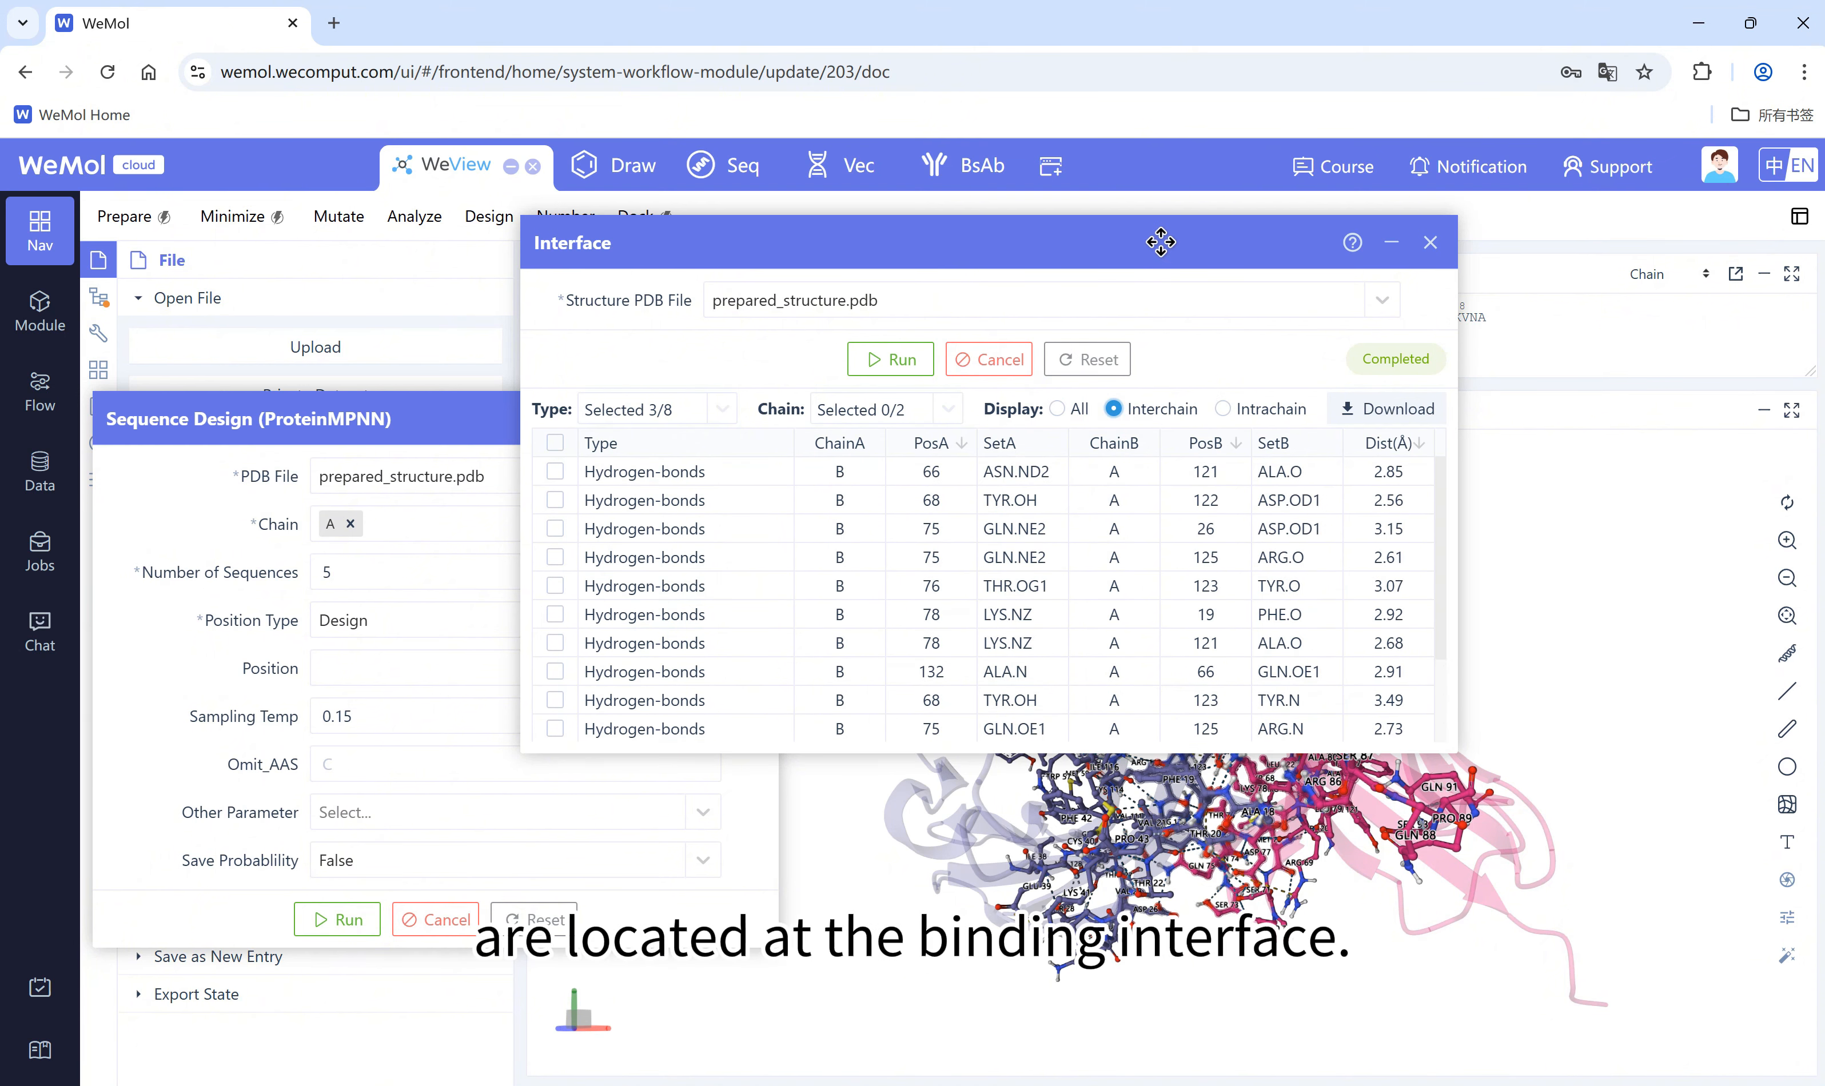
scroll(652, 519, down, 2)
Step: Select residues 118 to 127 of chain A, sync them as the design positions, and close the interface analysis
drag(1195, 250, 1042, 378)
drag(1366, 318, 1437, 320)
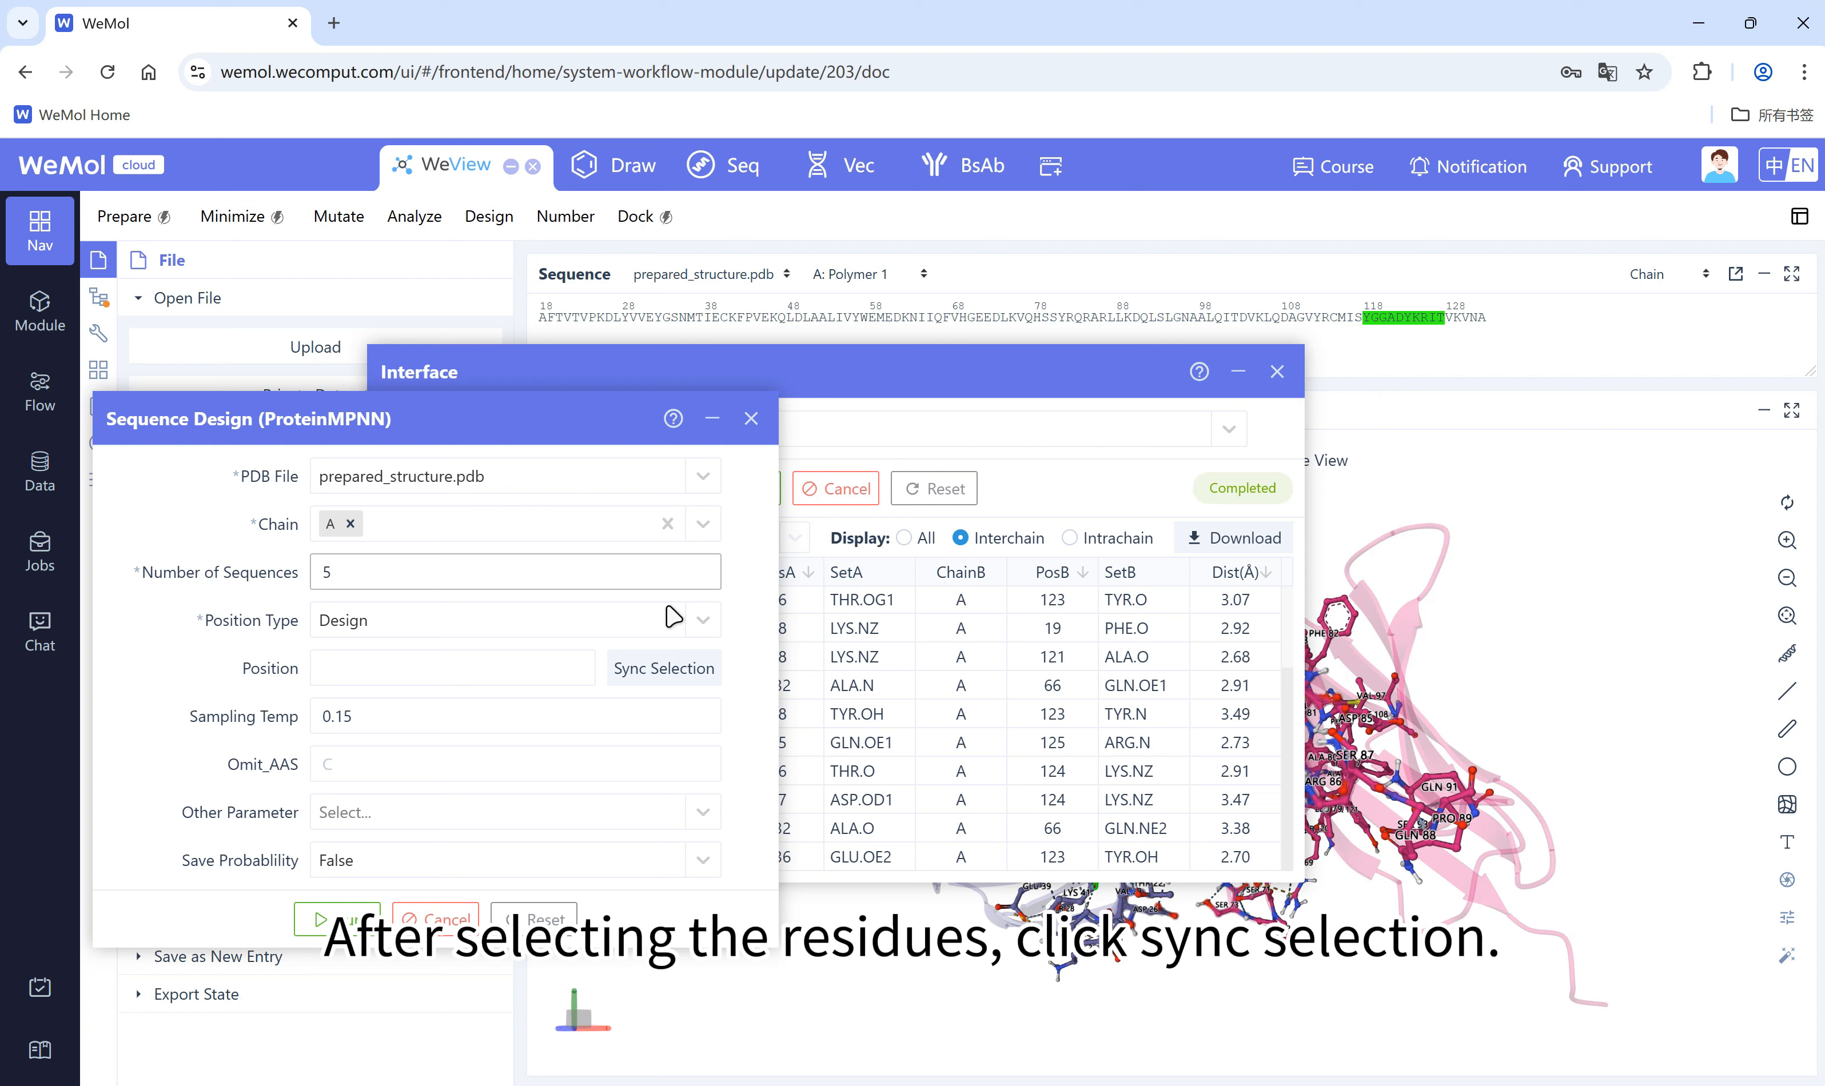
click(676, 663)
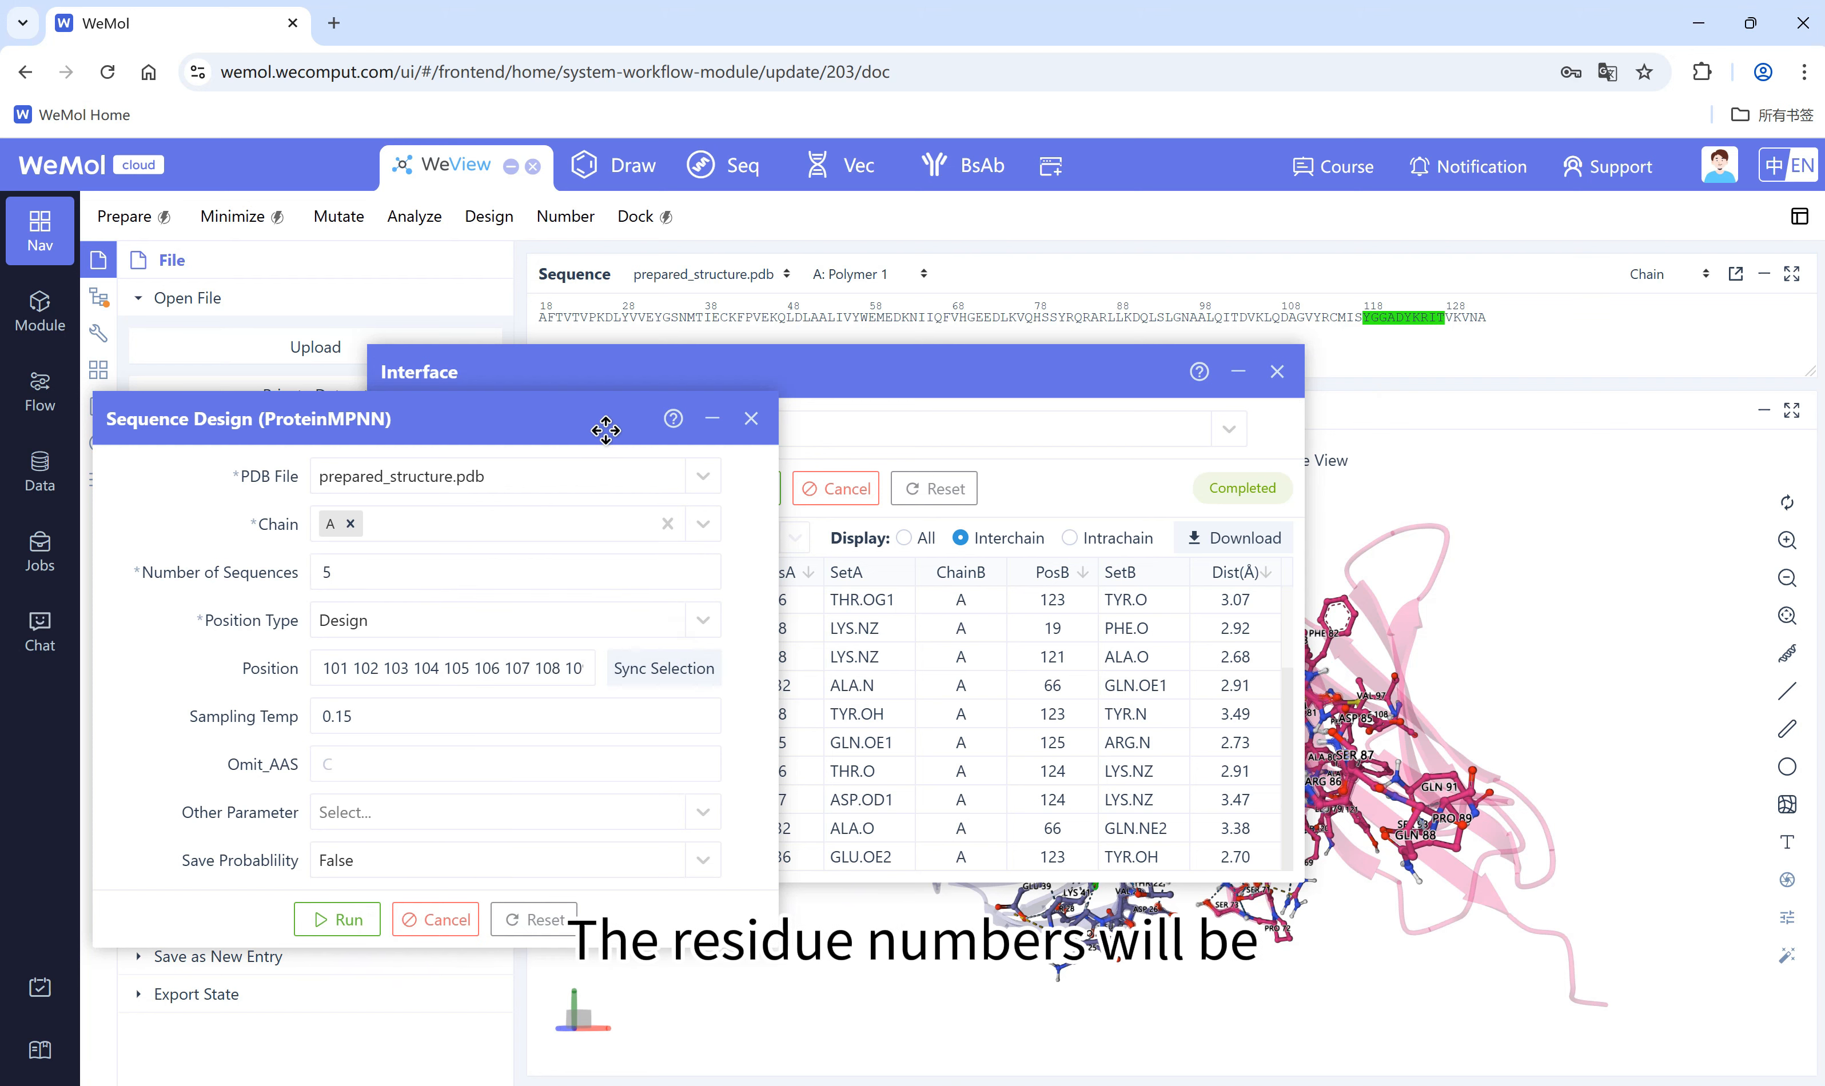
click(1277, 373)
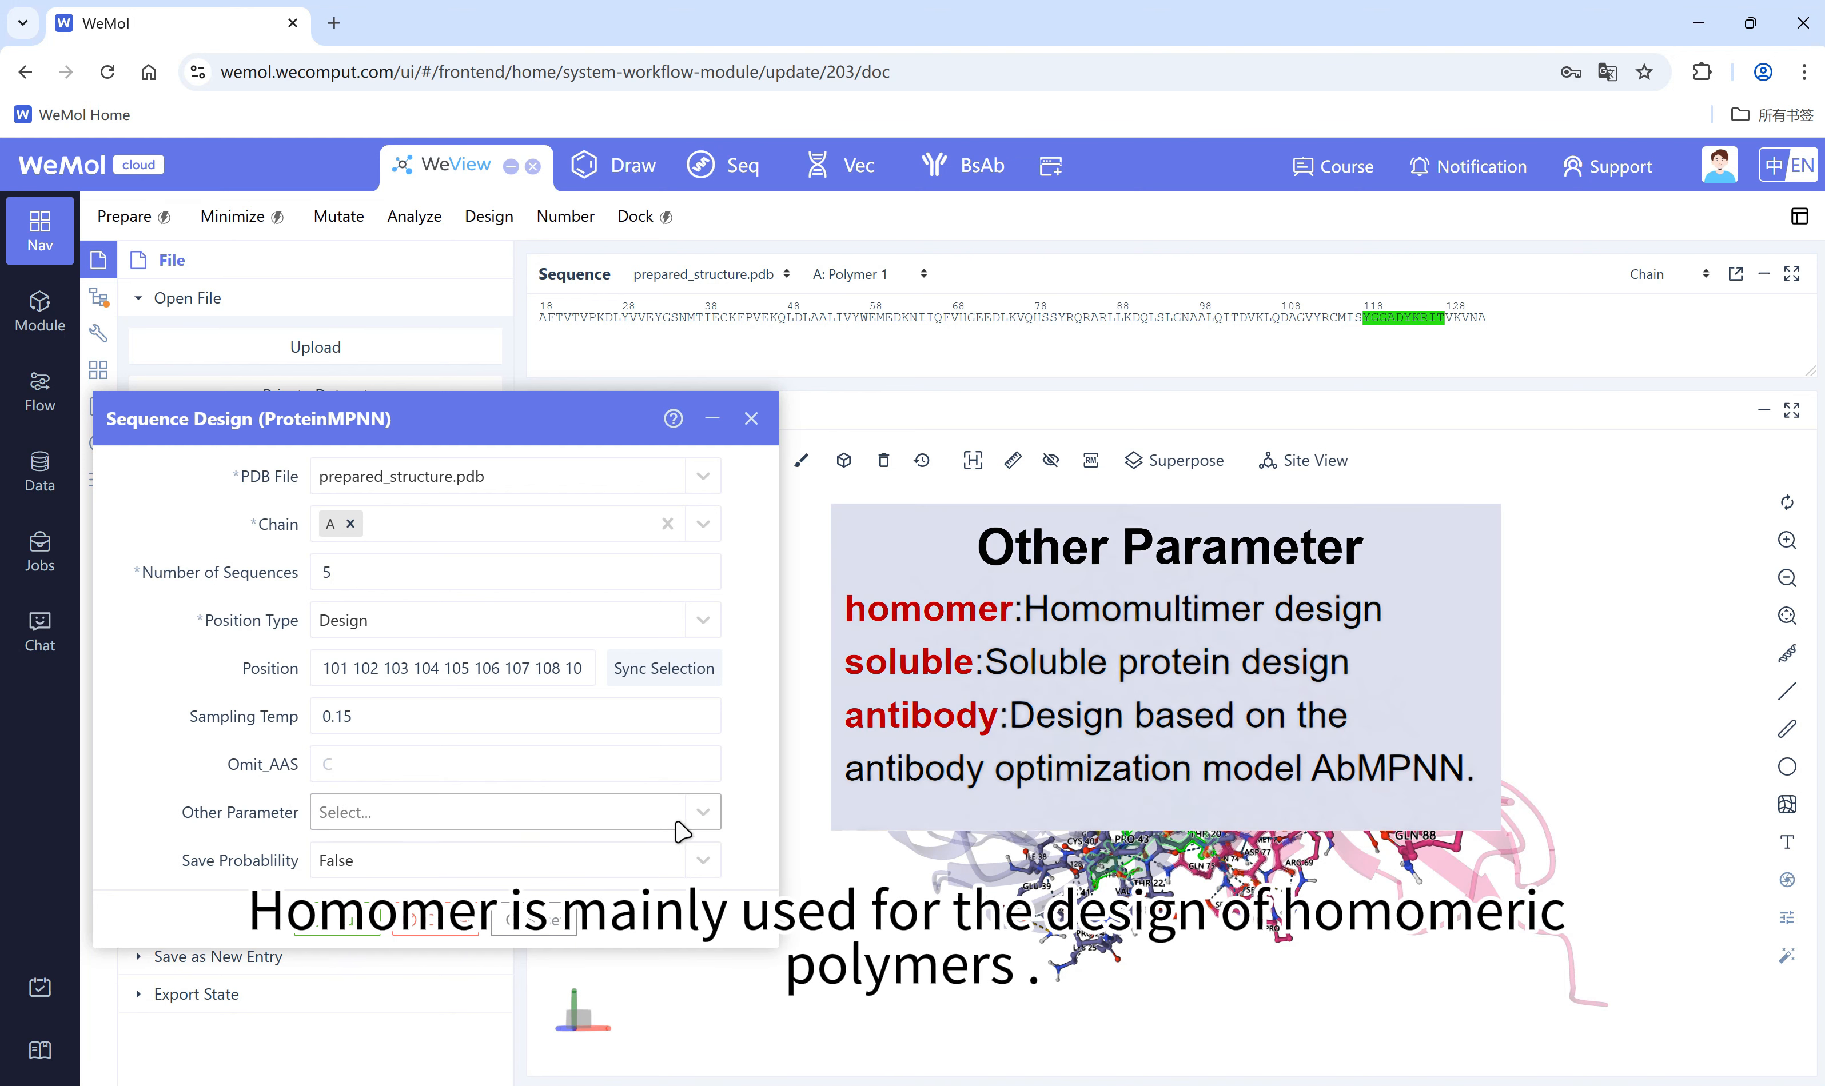
Step: Check the Other Parameter options and run the ProteinMPNN design for 5 sequences at sampling temperature 0.15
click(710, 814)
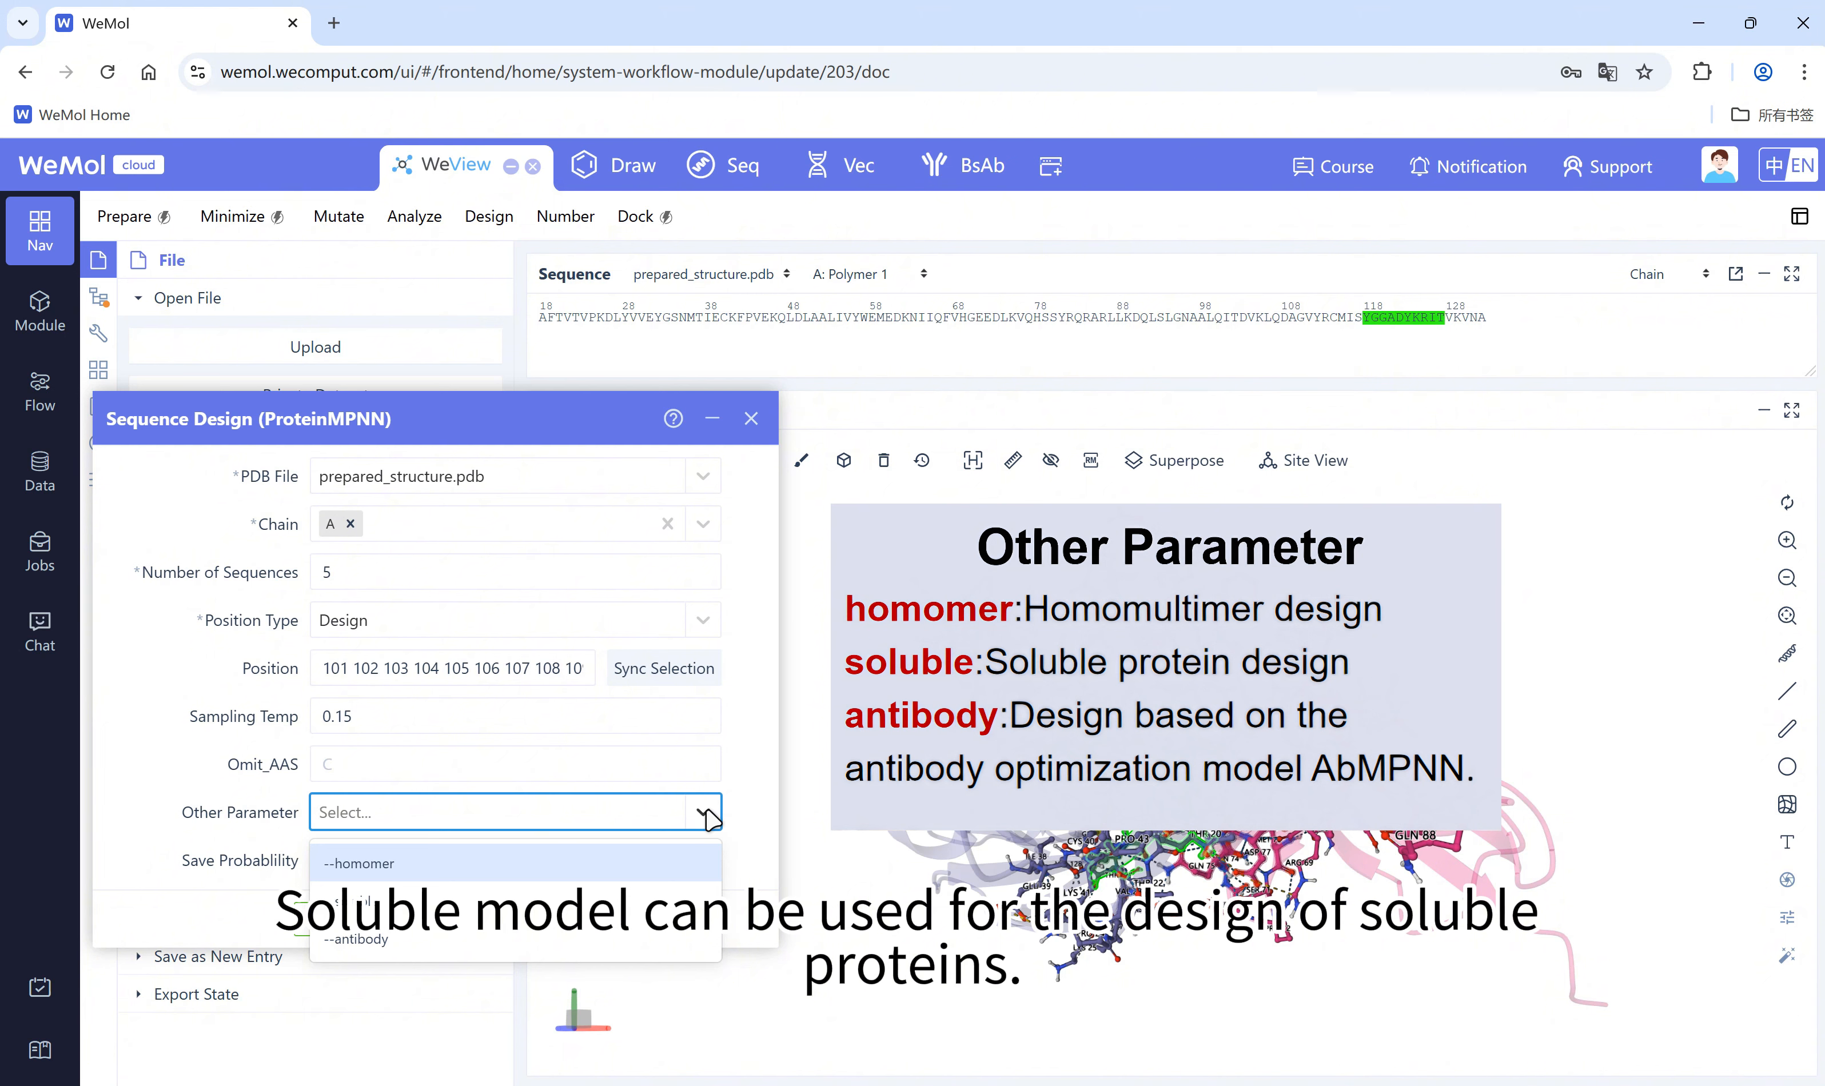
click(697, 863)
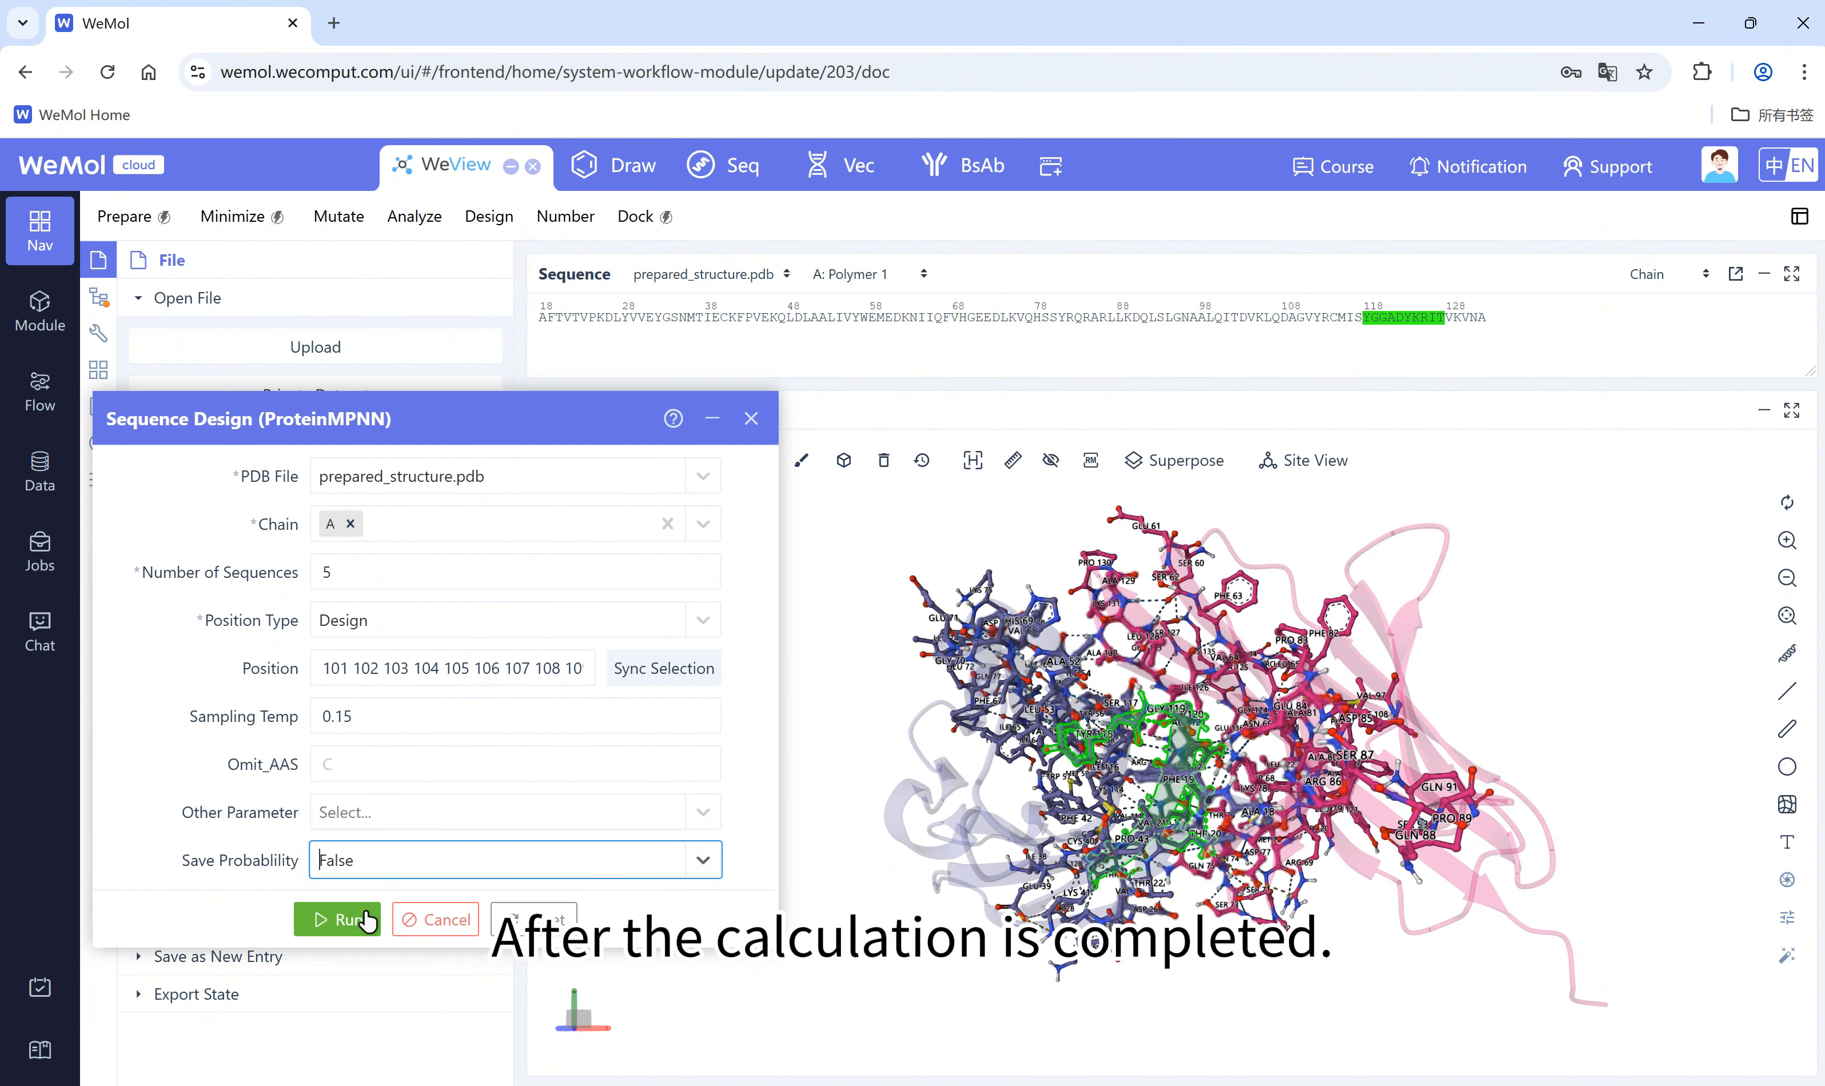
click(365, 921)
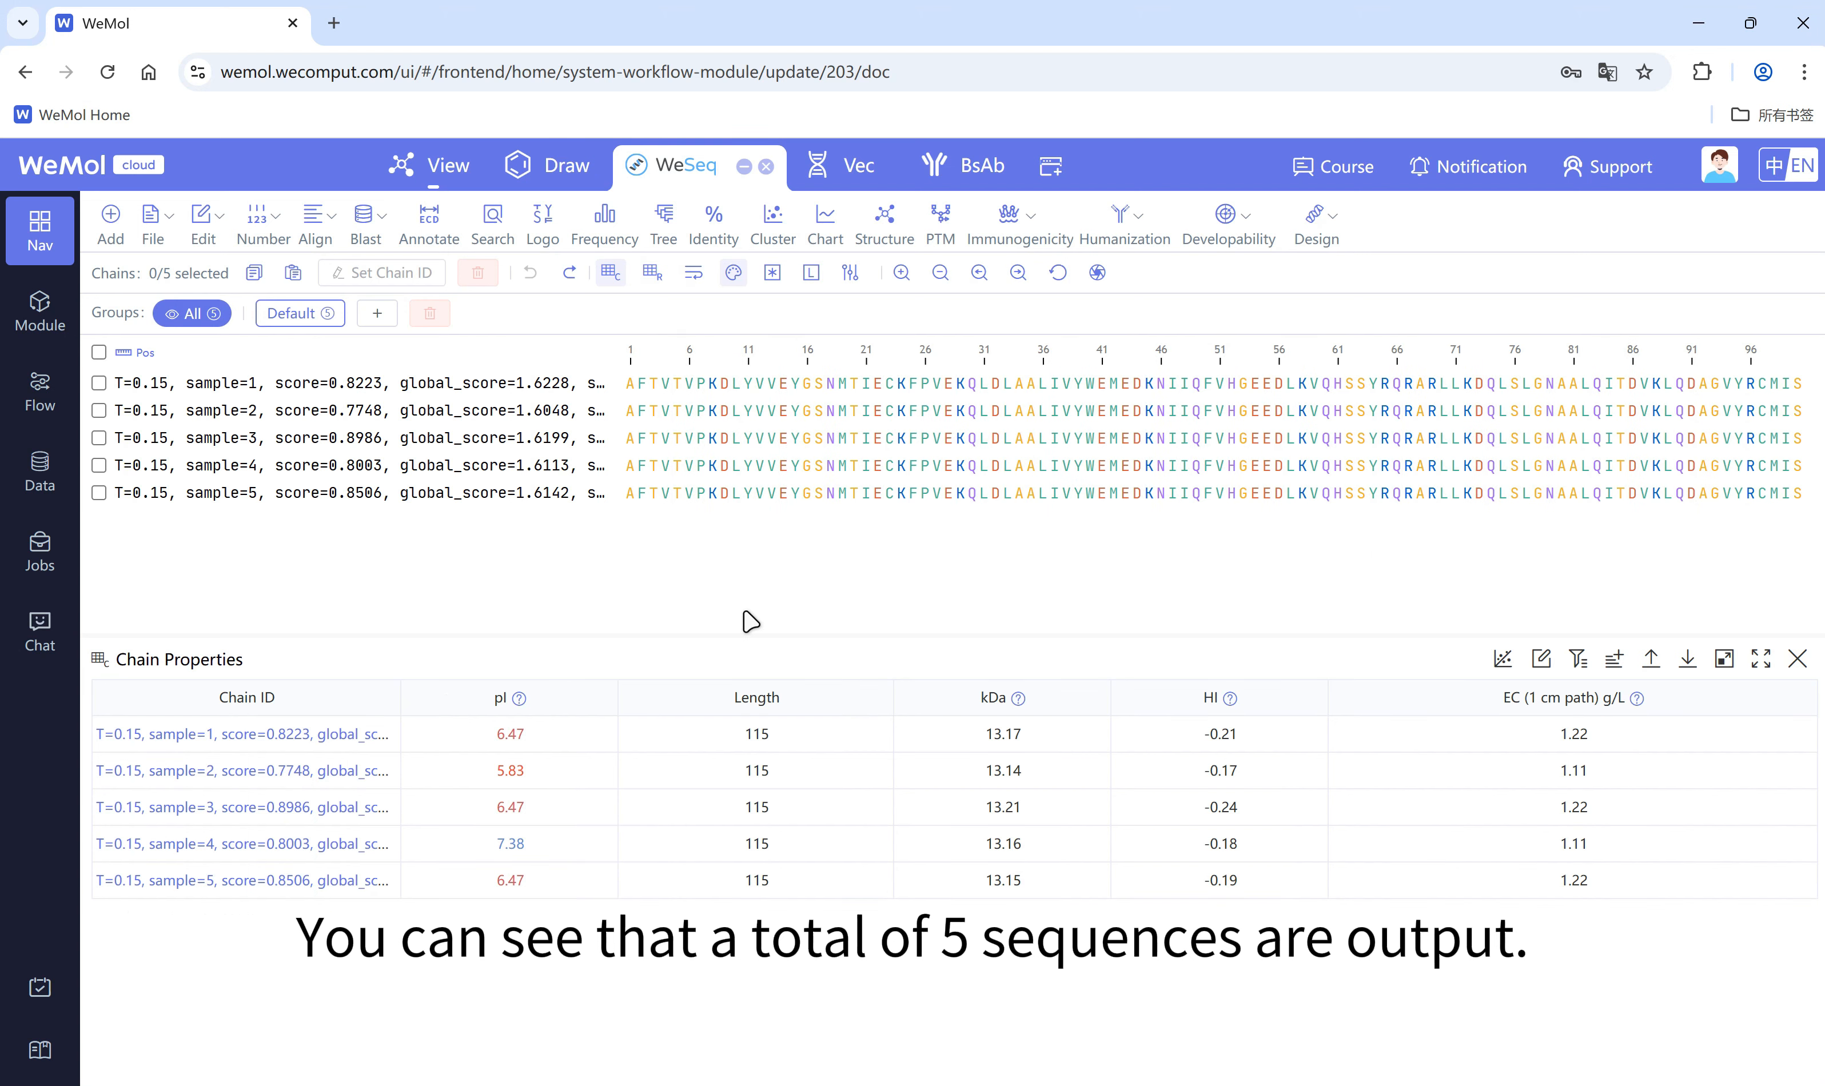
Step: Wrap the designed sequences in WeSeq and import 4tqz-pre from the personal dataset into the current group, keeping the existing sequences
click(693, 274)
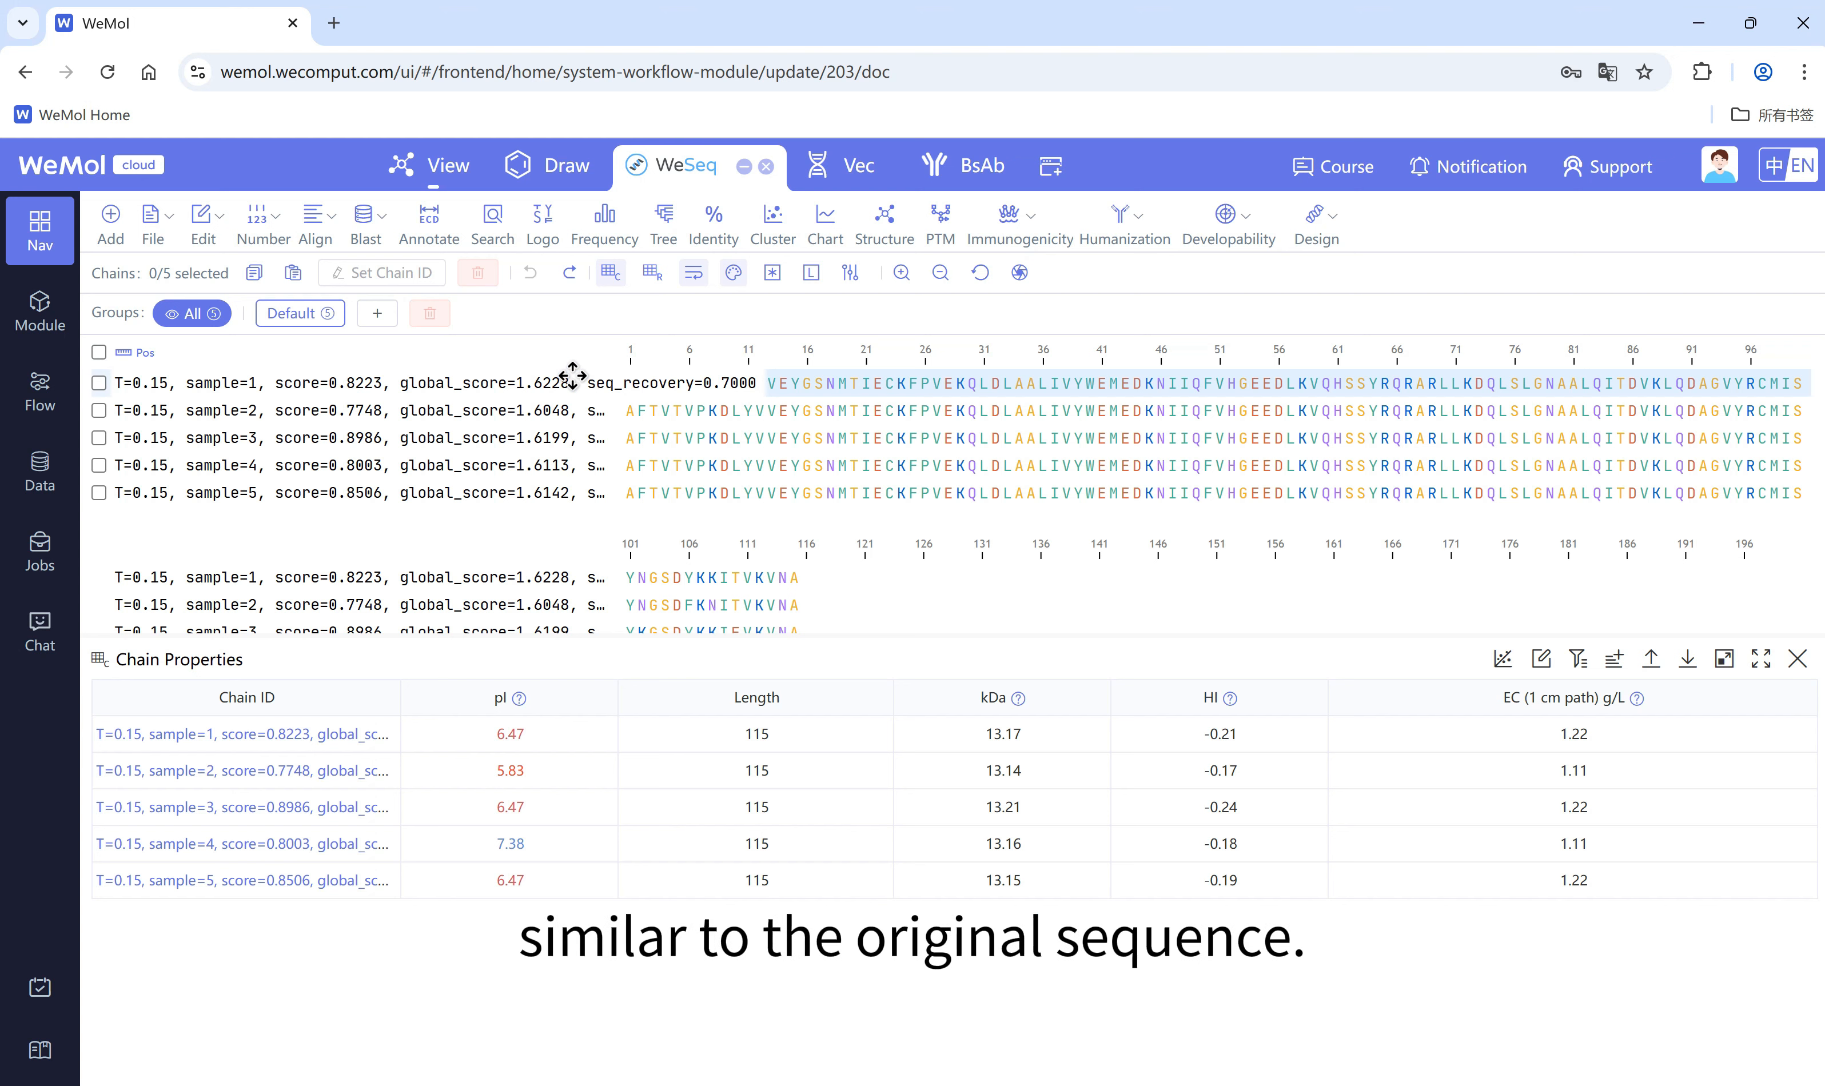
click(167, 221)
mouse_move(155, 215)
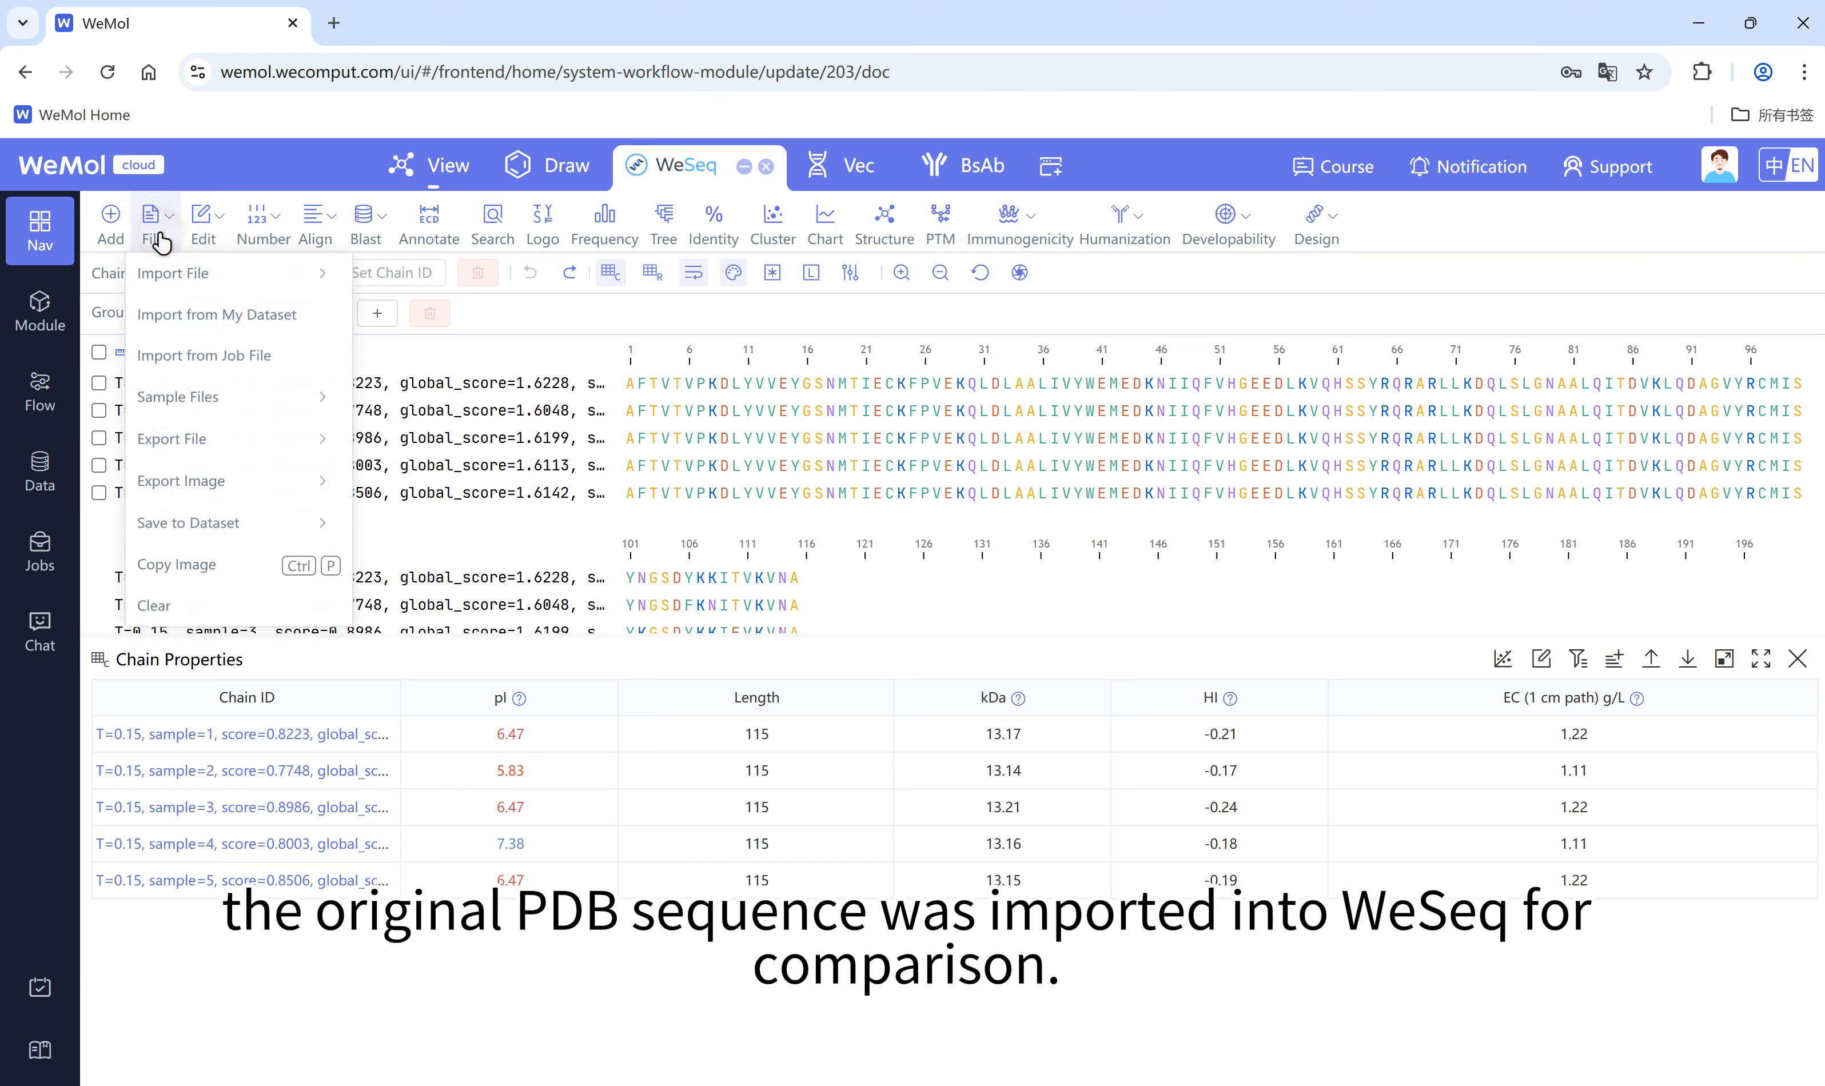
click(200, 310)
click(649, 461)
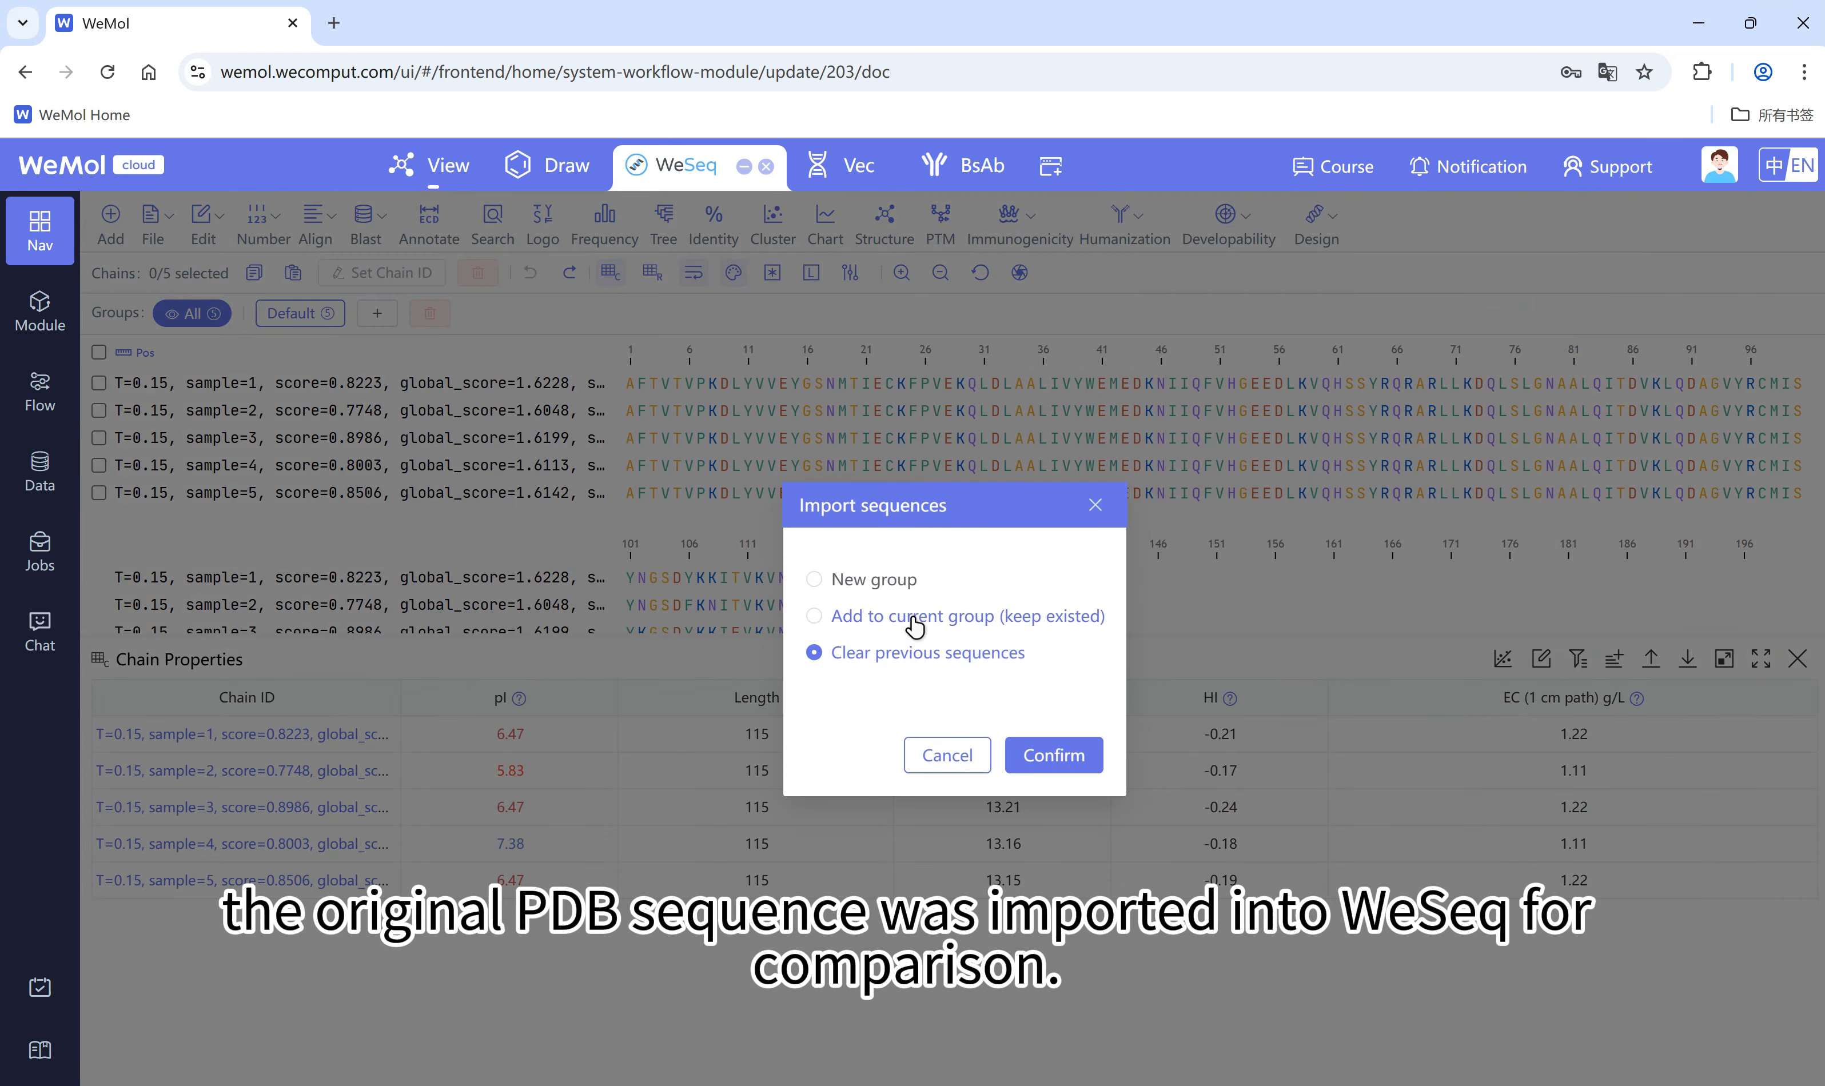
click(913, 617)
click(1045, 757)
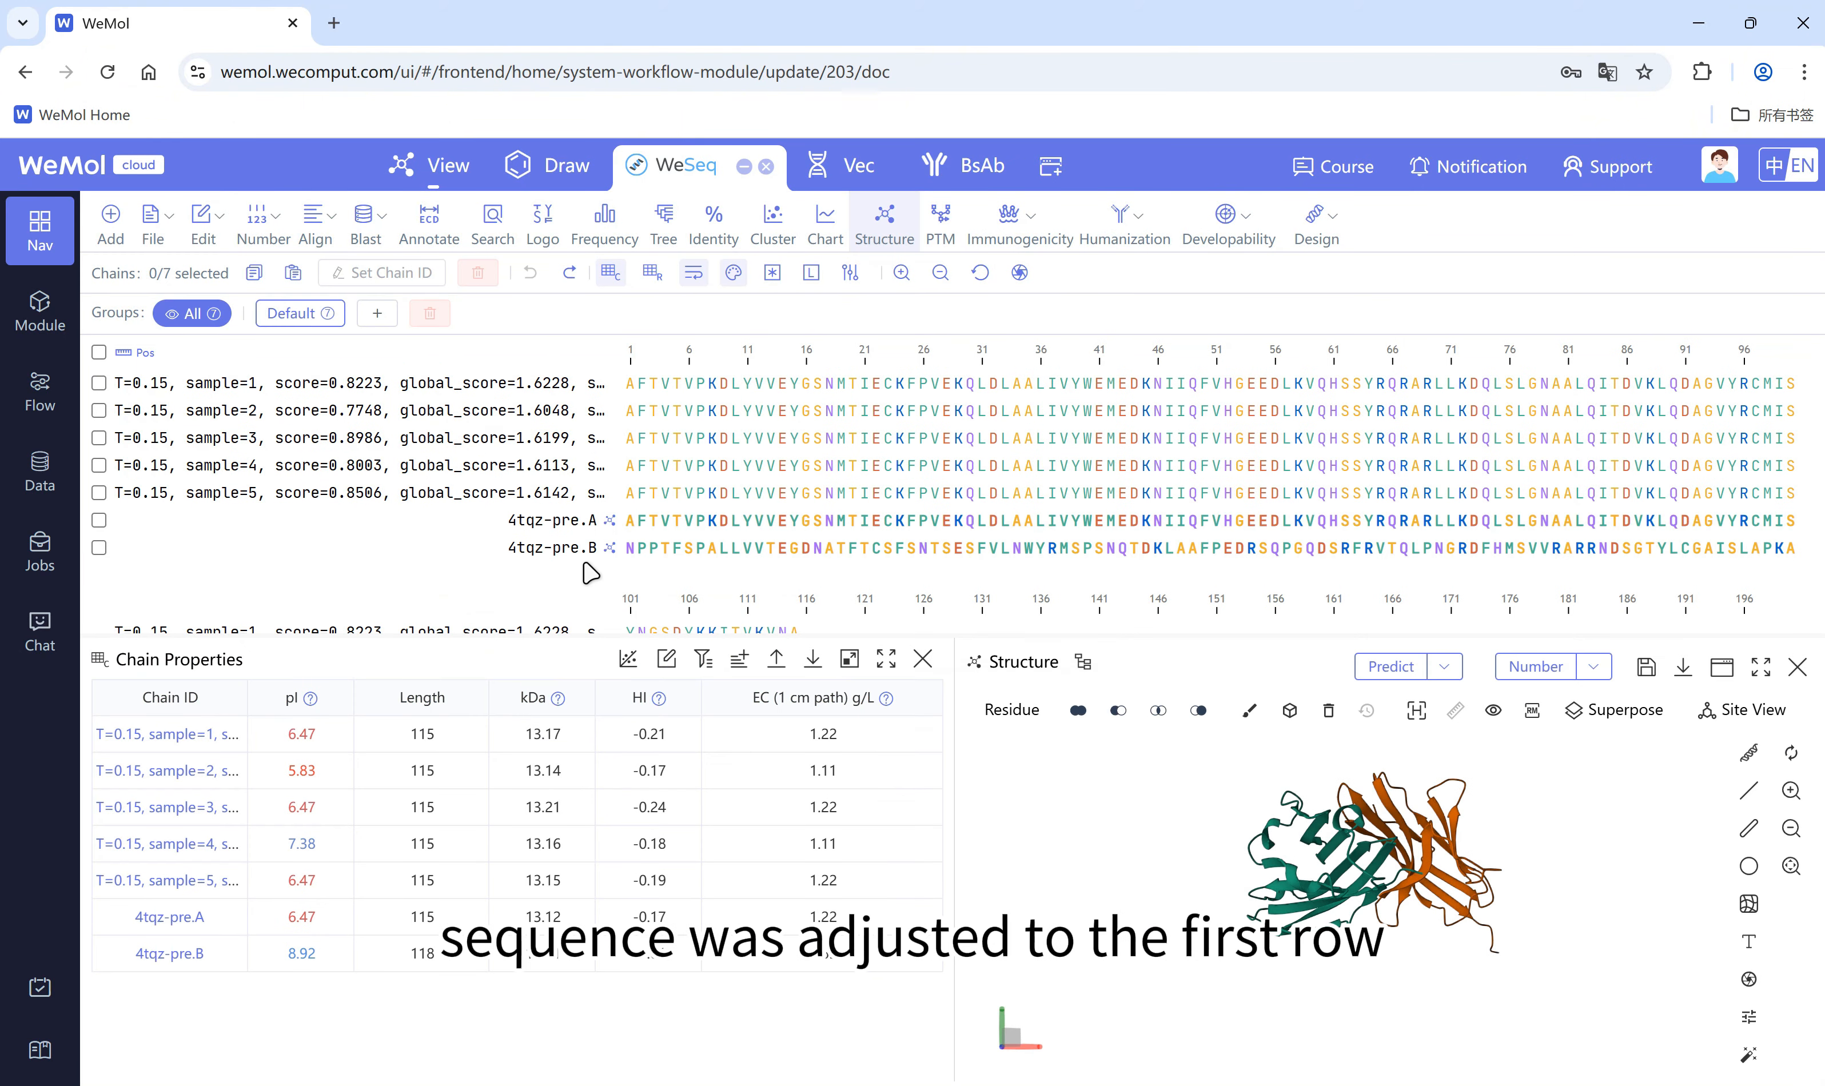
Step: Move 4tqz-pre.B into a new group and show the Default group with 4tqz-pre.A as its first row
drag(537, 550, 377, 315)
click(295, 314)
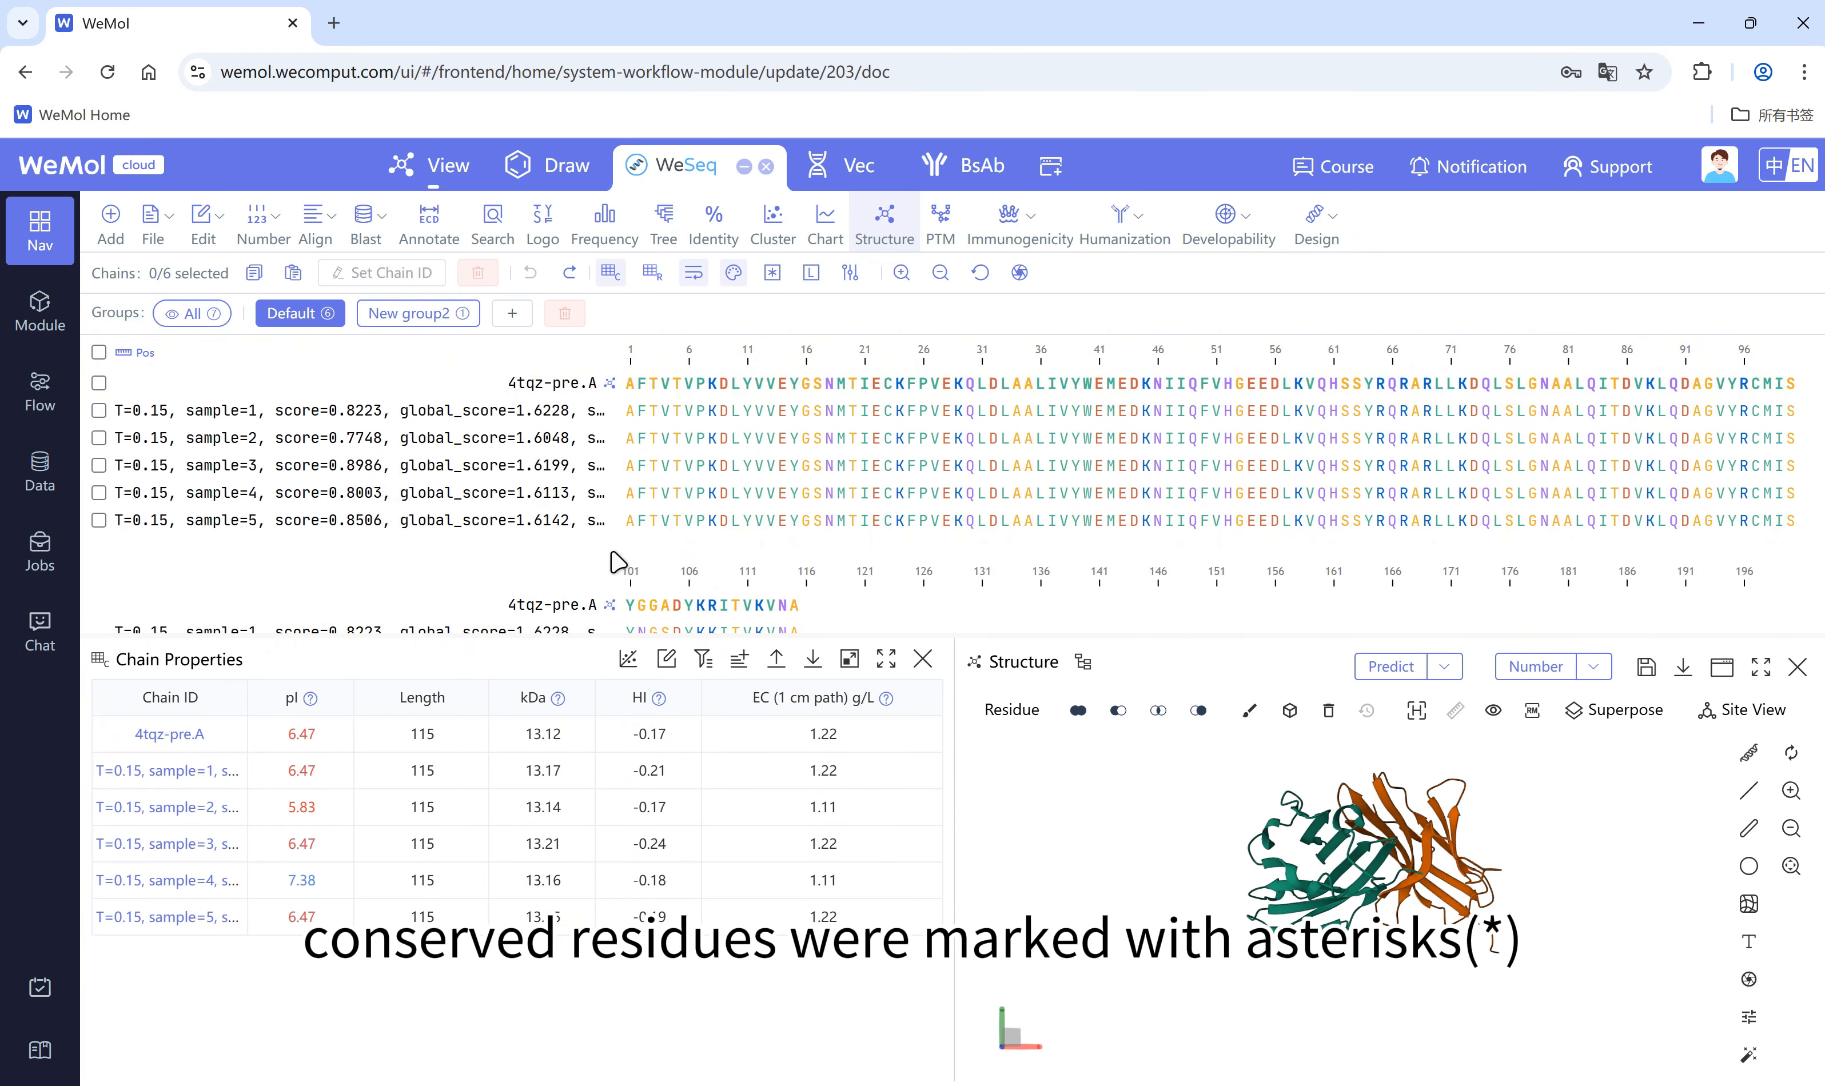
Step: Run a Quick alignment on the Default group and number it by the top chain's UID to compare the designed residues
click(310, 230)
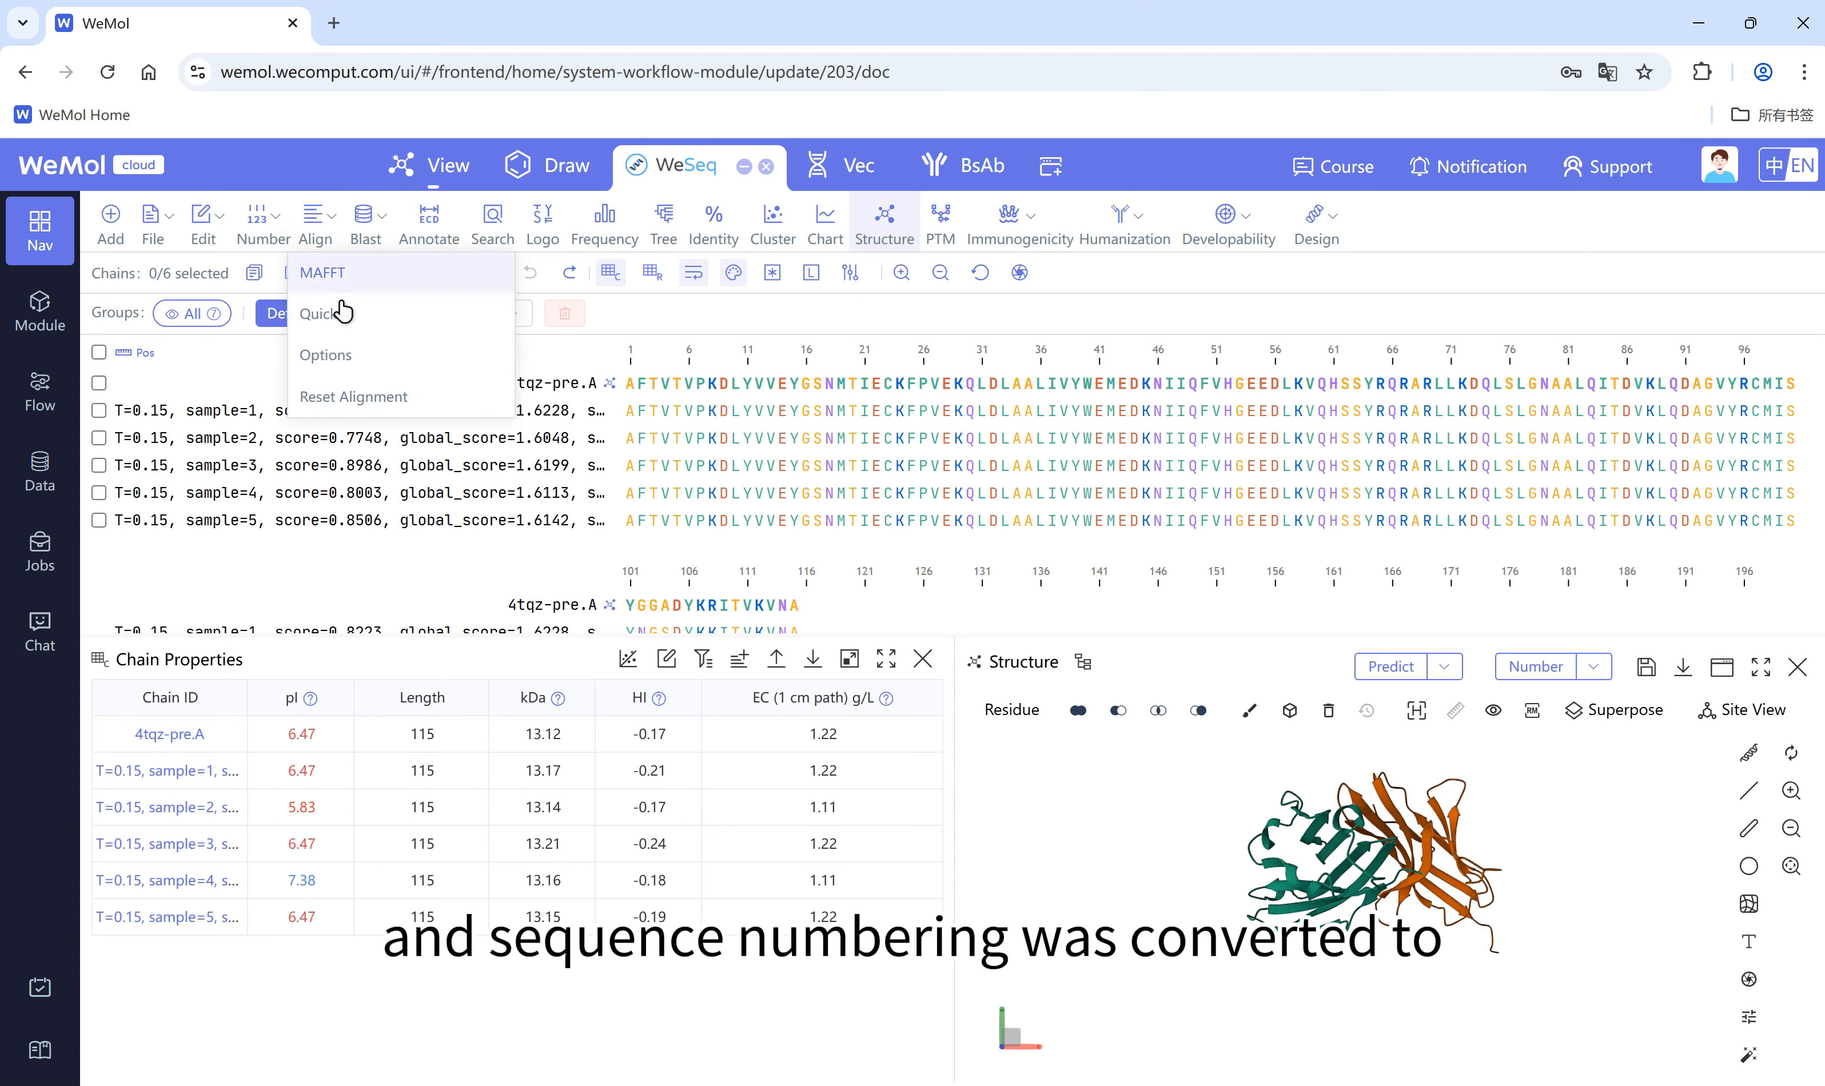
click(342, 312)
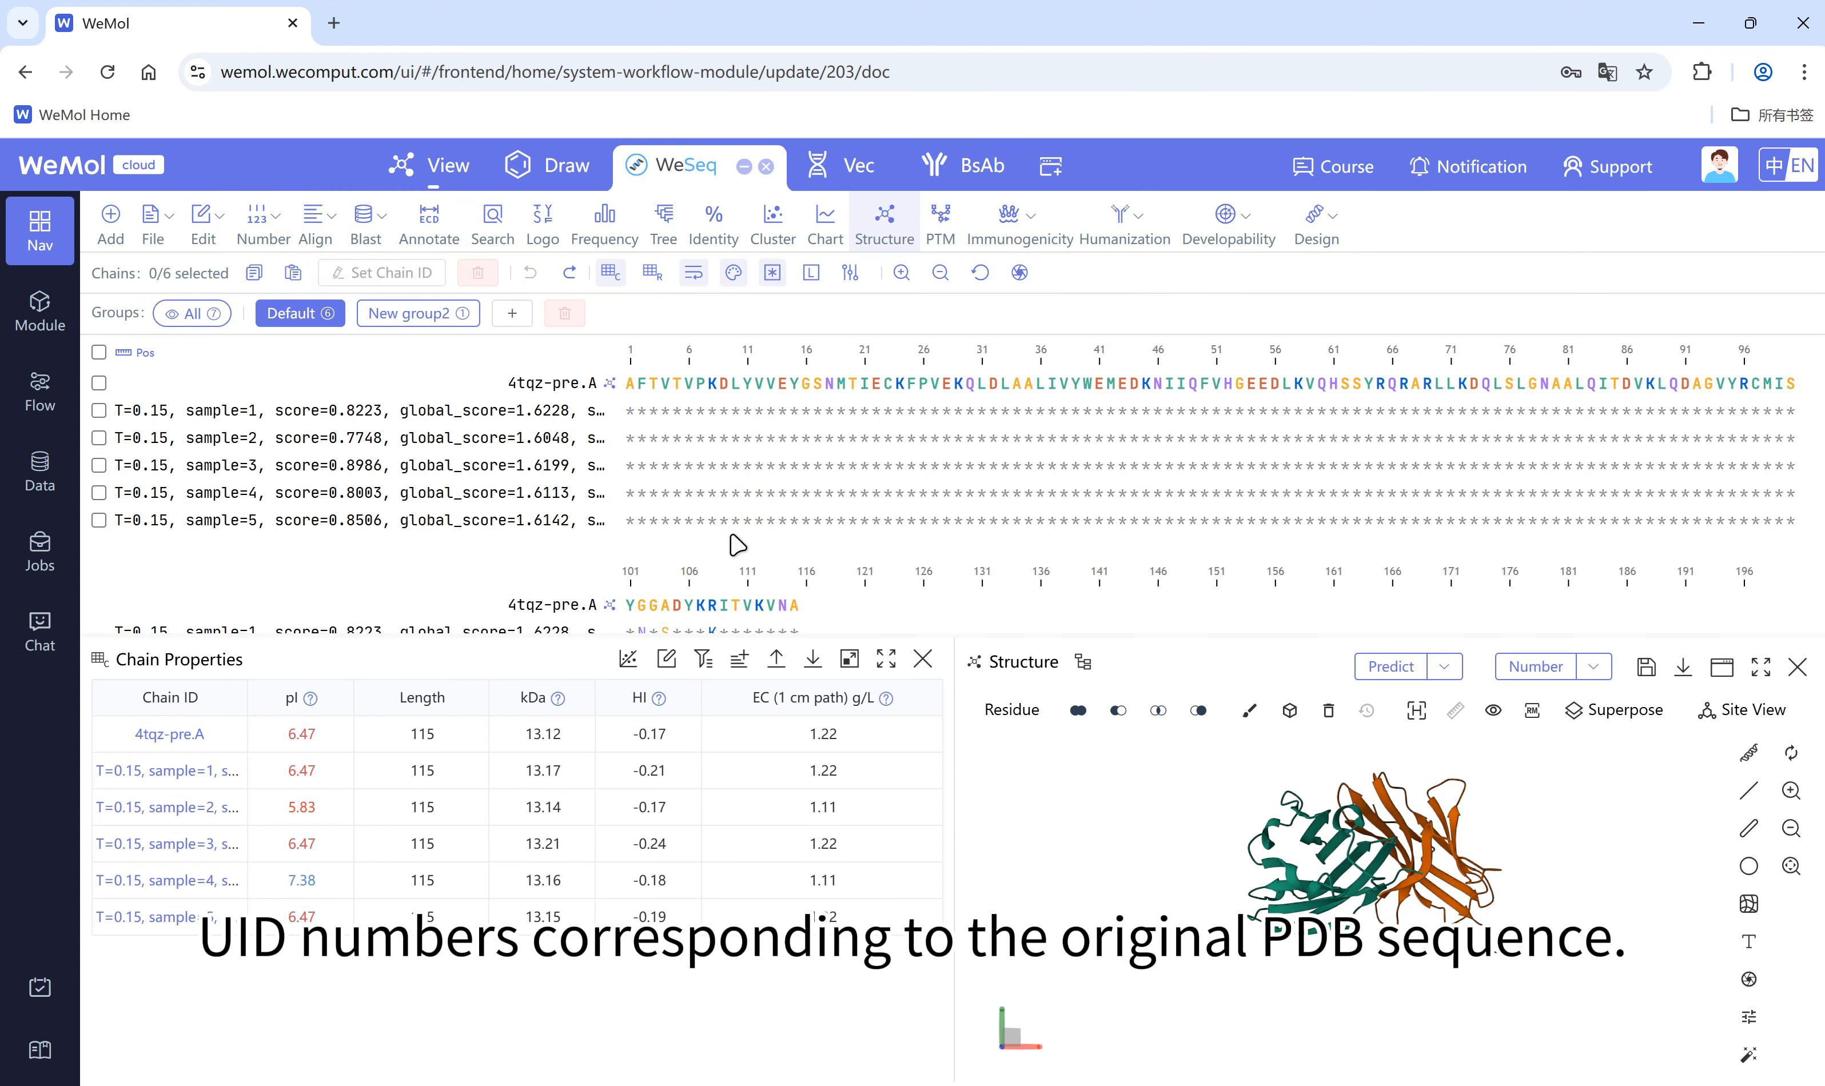
click(137, 353)
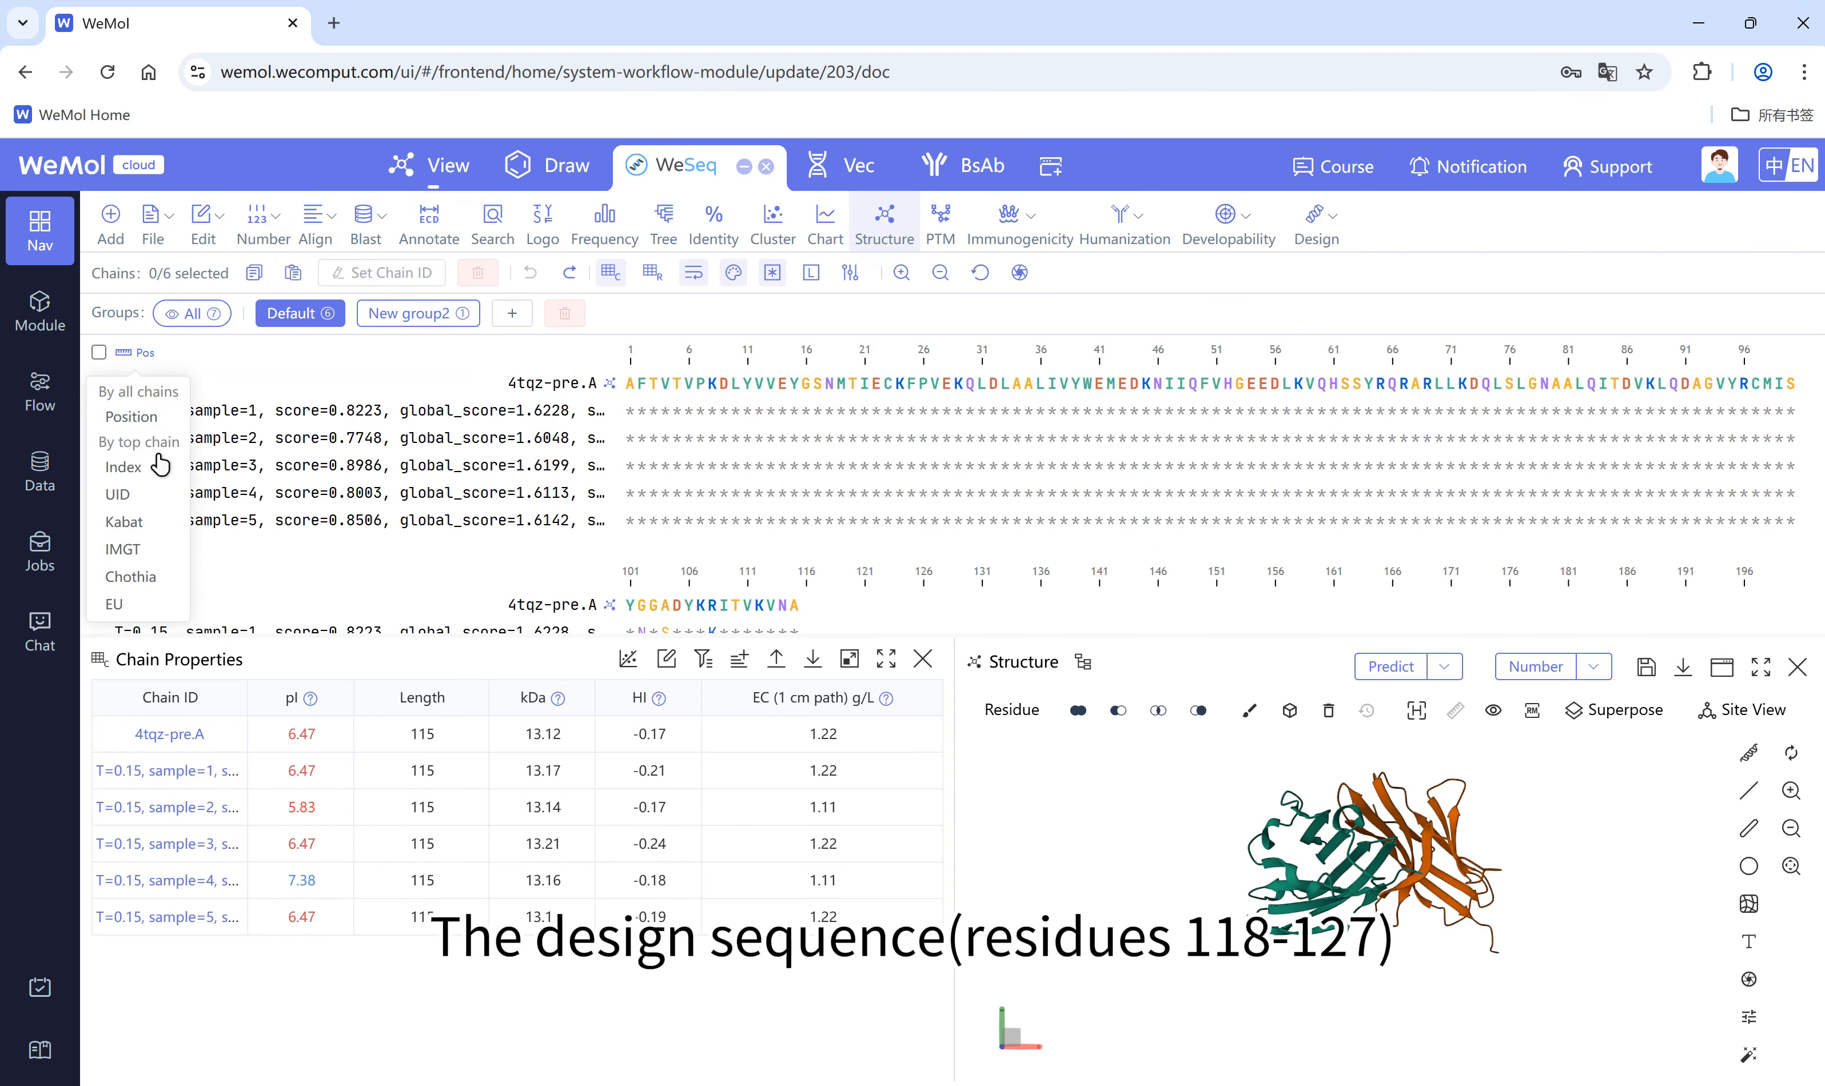
click(117, 494)
scroll(467, 568, down, 3)
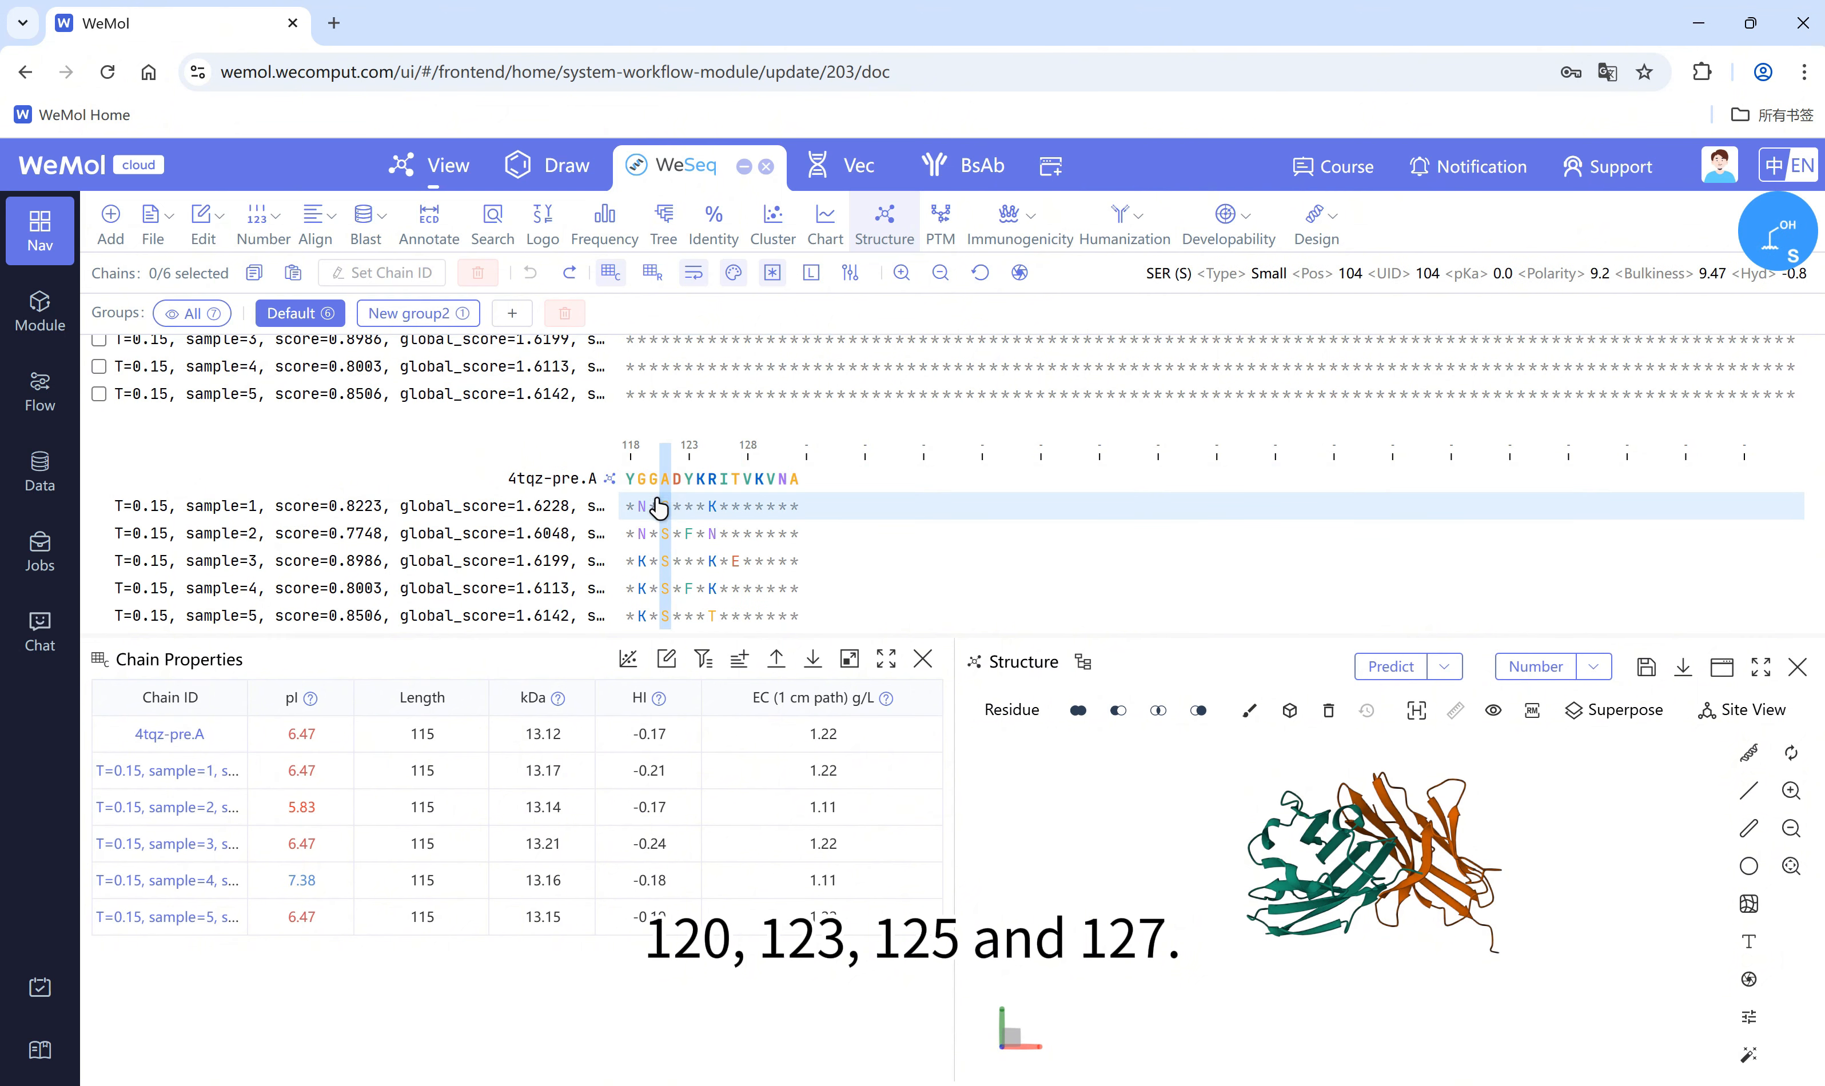
Step: Inspect mutated chain A residues 119 and 121 in Site View with the structure view enlarged, and restore the normal layout
click(653, 480)
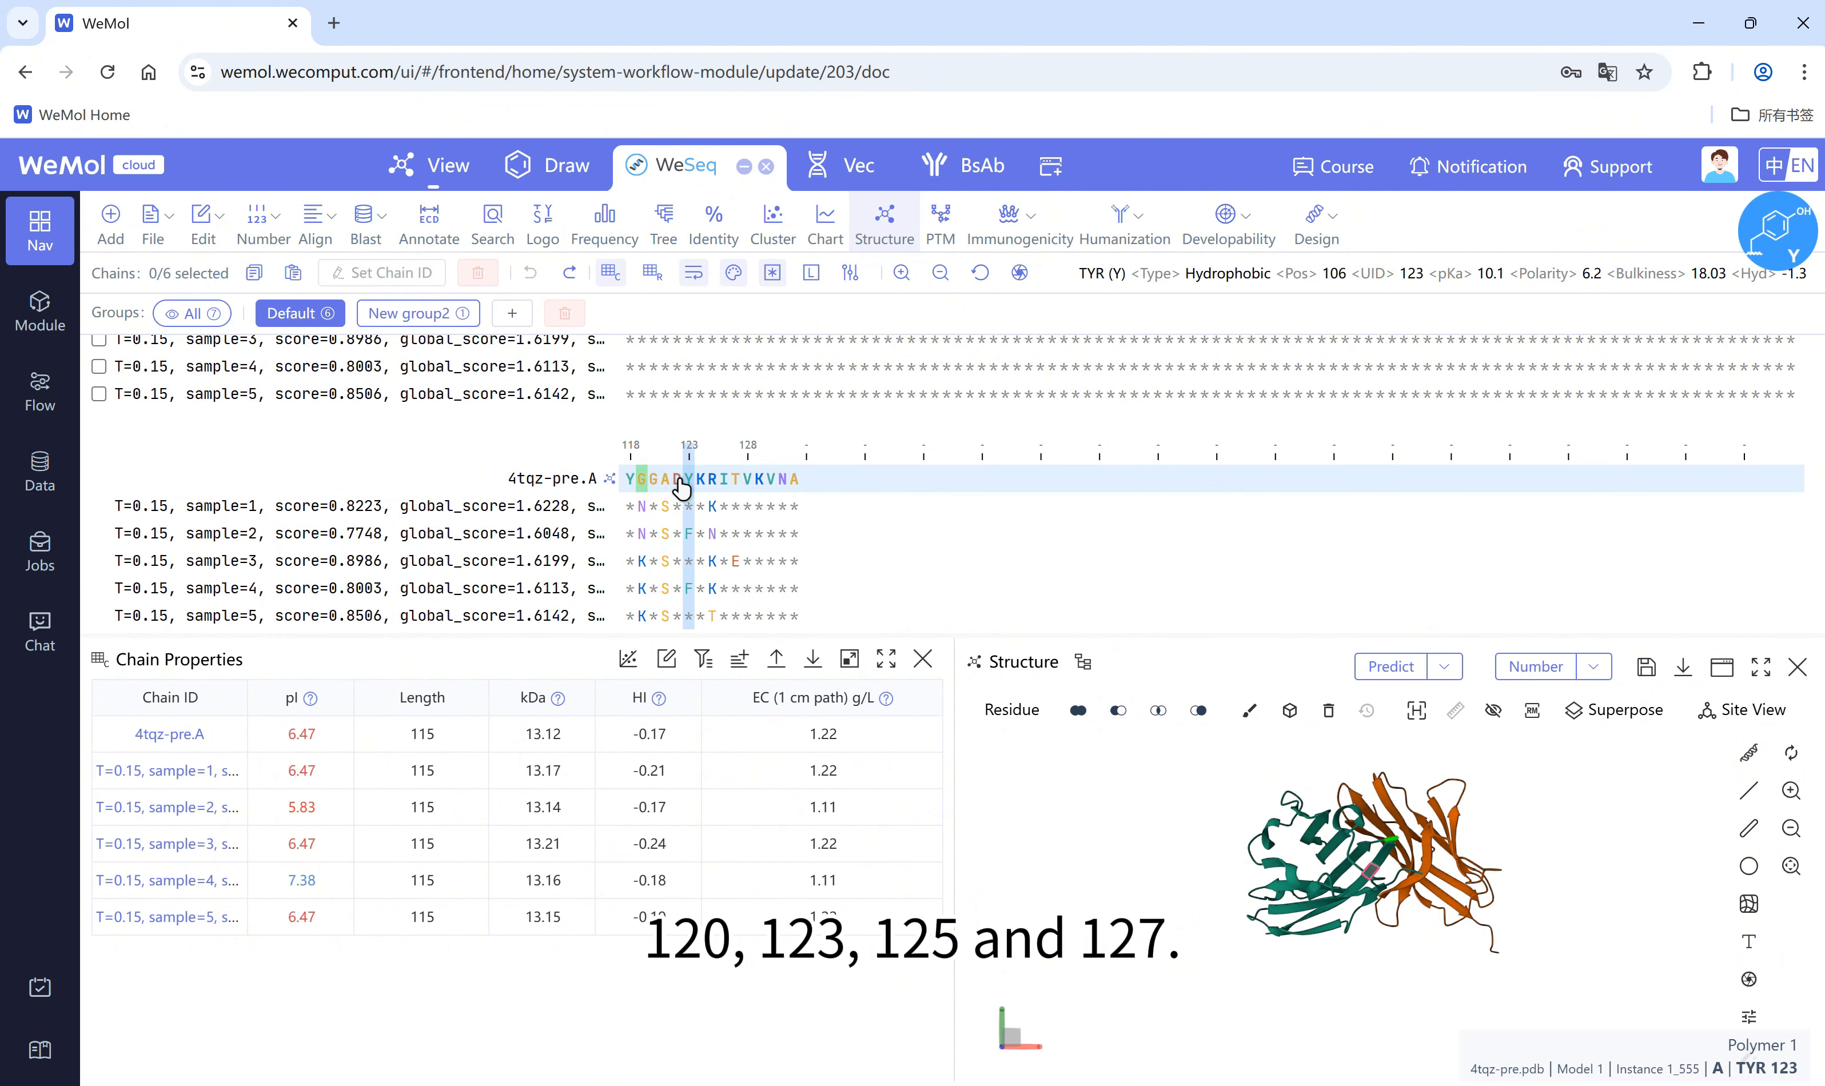
click(1741, 710)
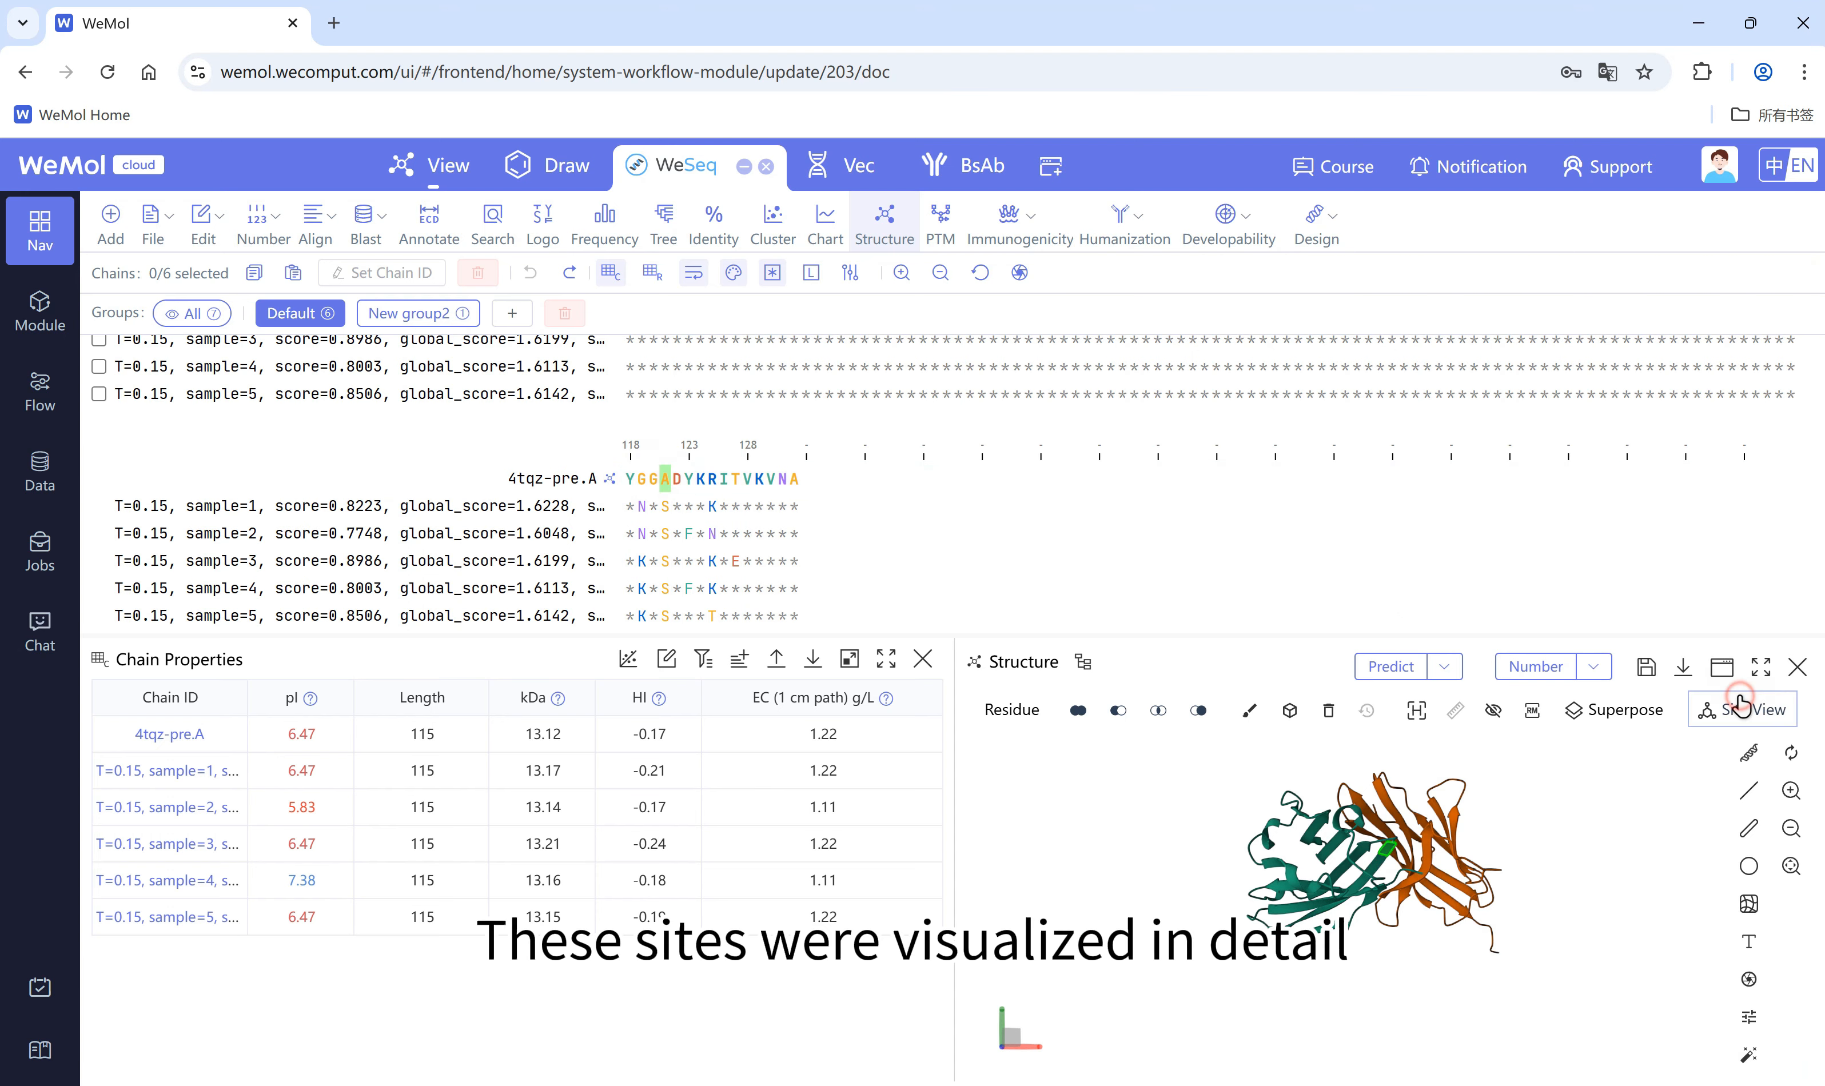
click(1760, 667)
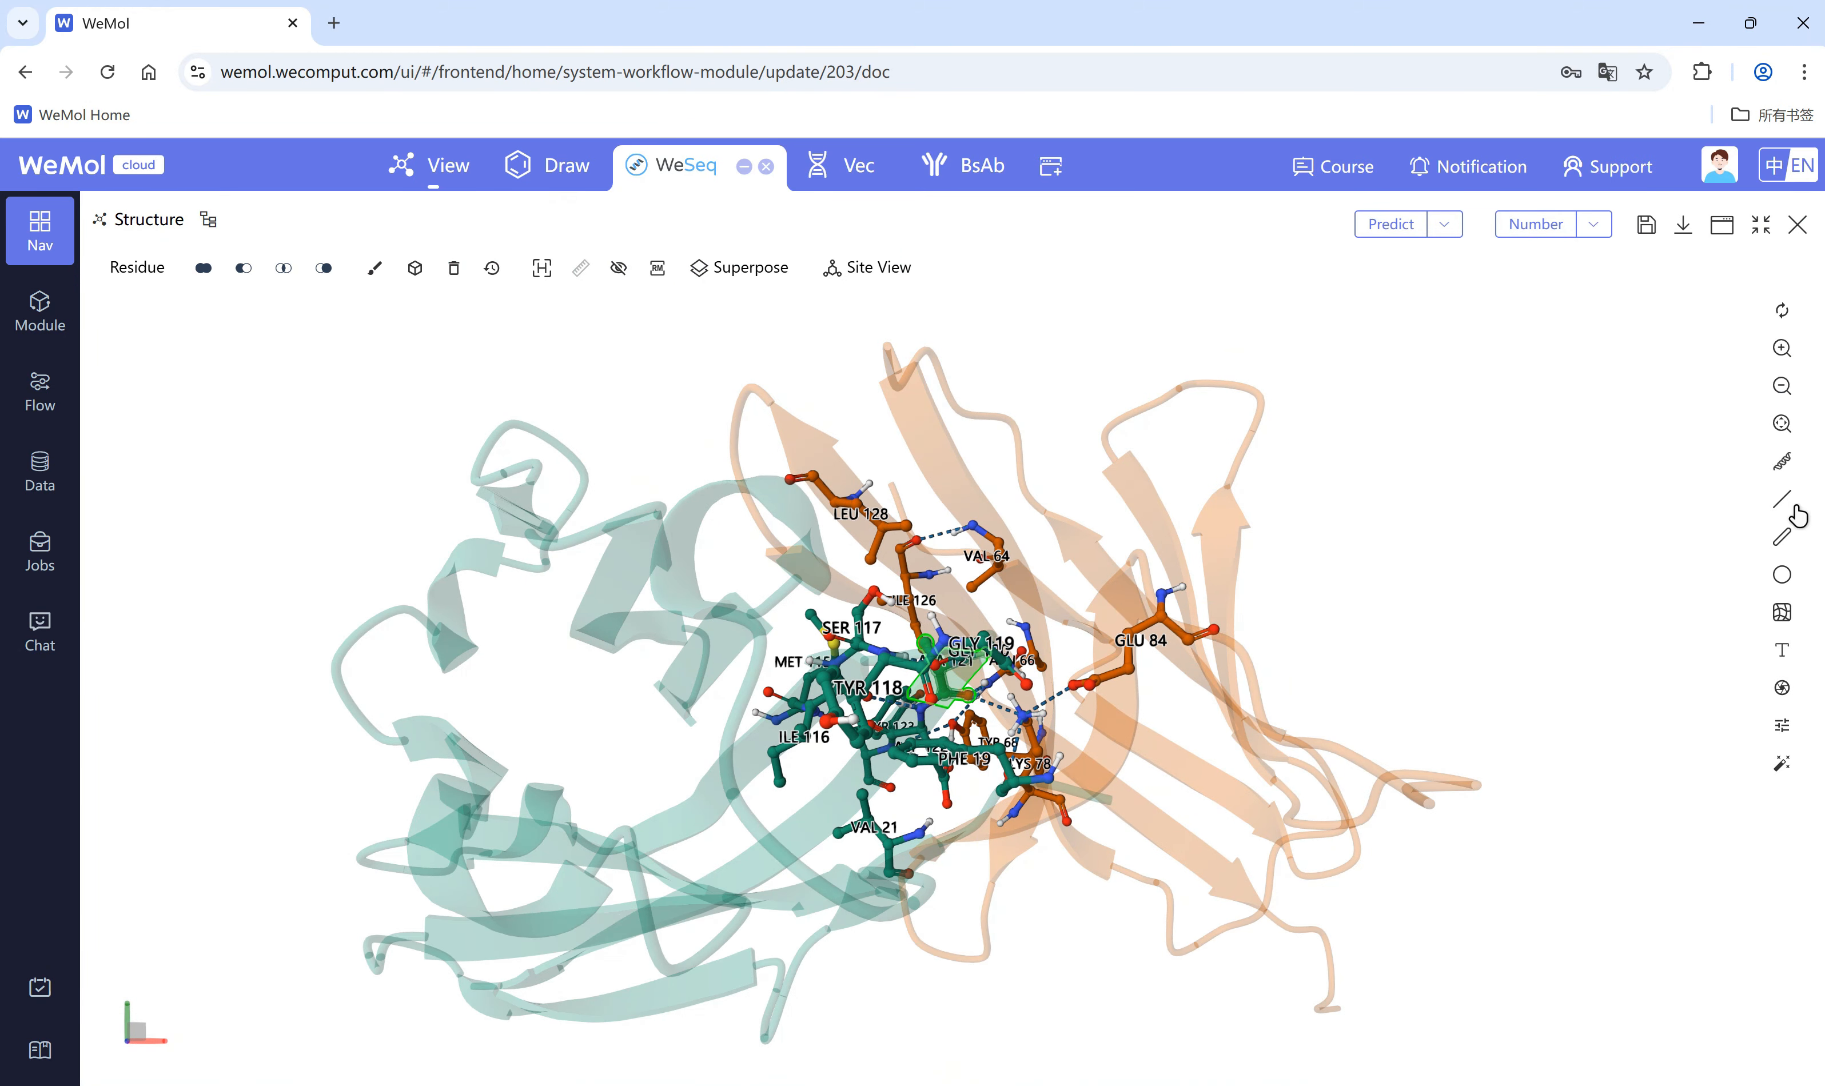
click(1760, 224)
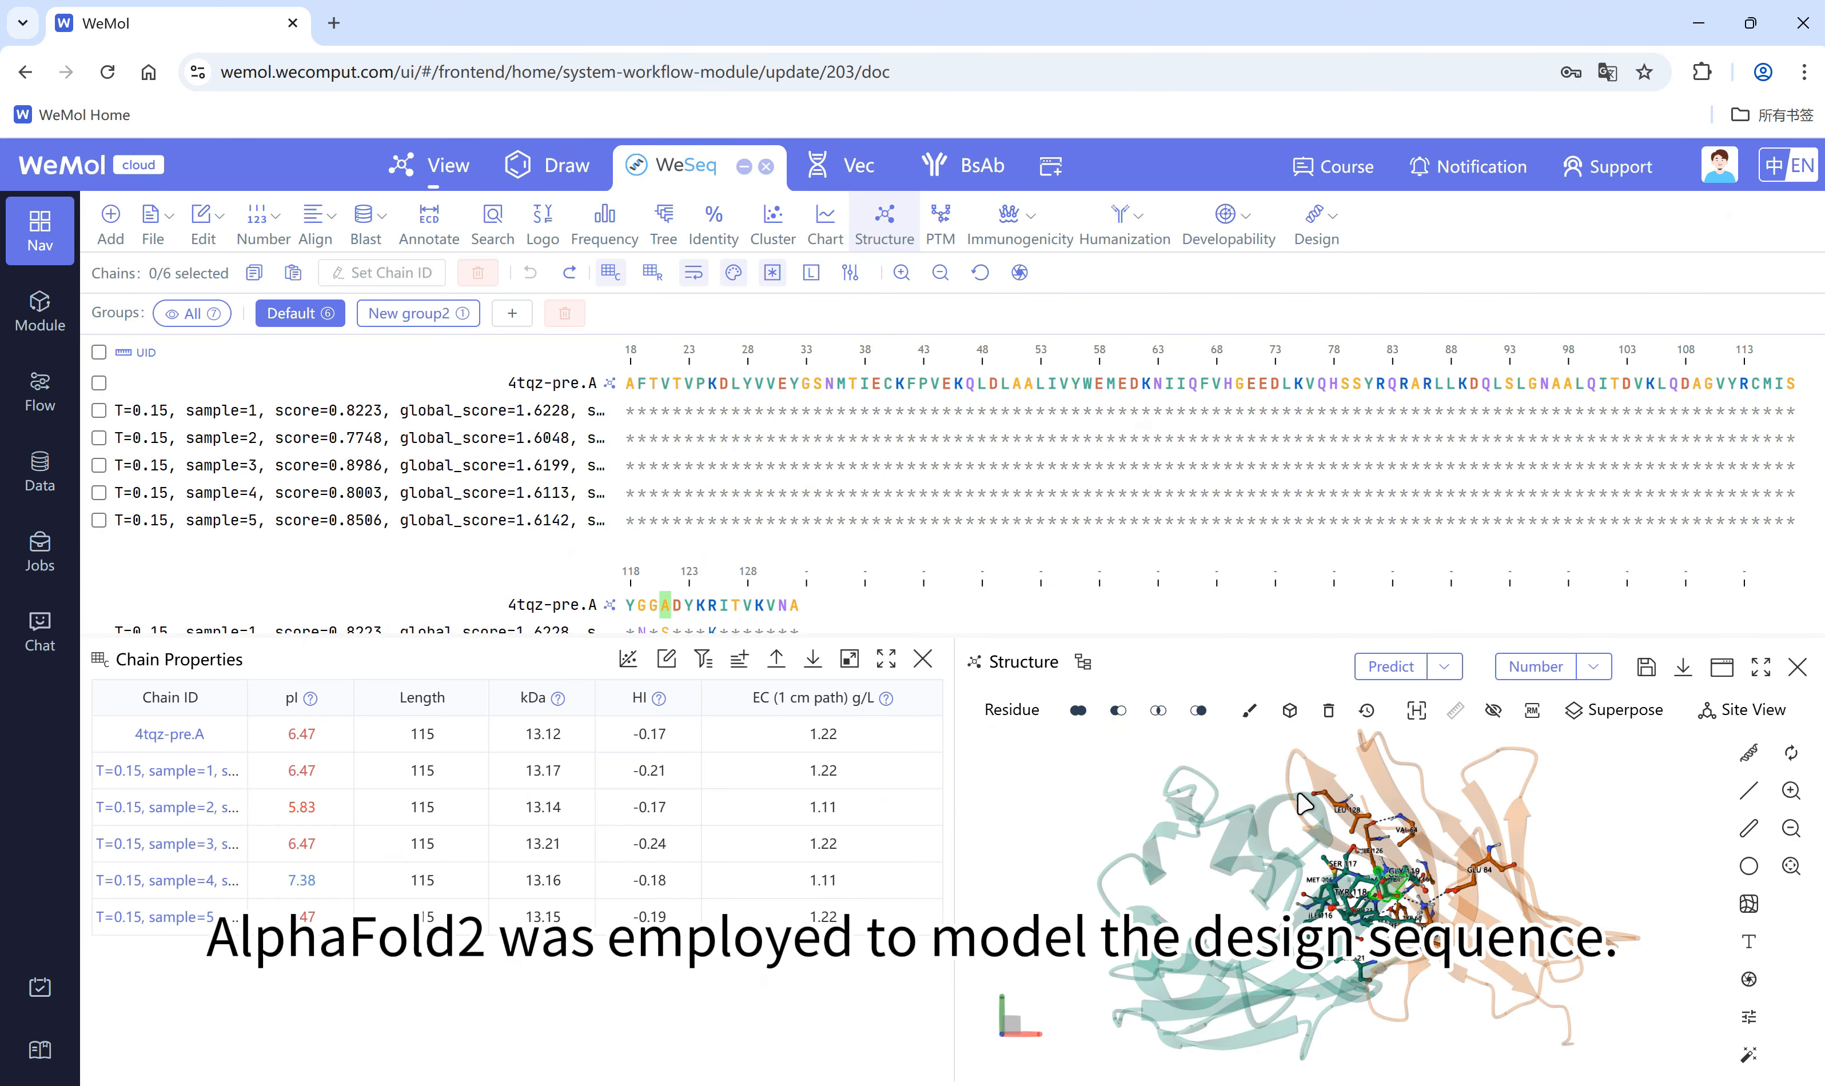
Step: Copy the sample=1 designed sequence from the Default group into New group2 and place it above 4tqz-pre.B
key(ctrl+c)
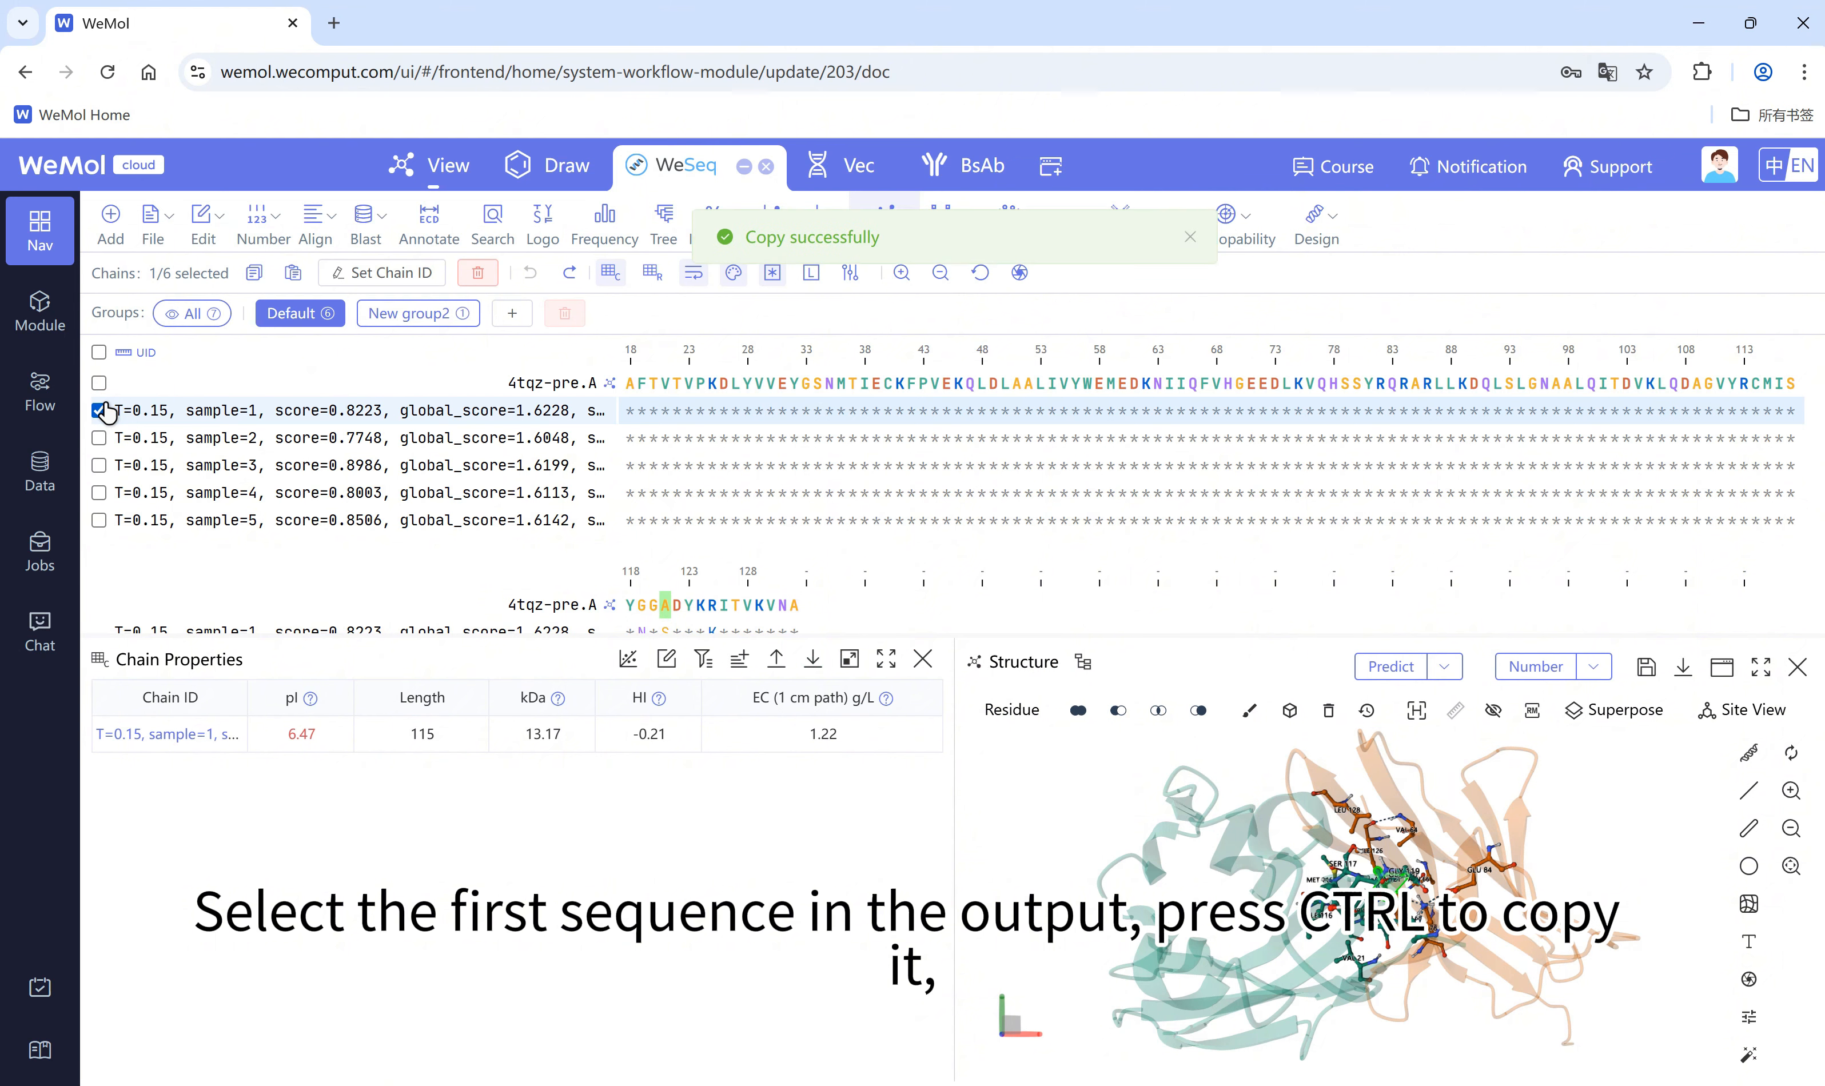
click(418, 315)
key(ctrl+v)
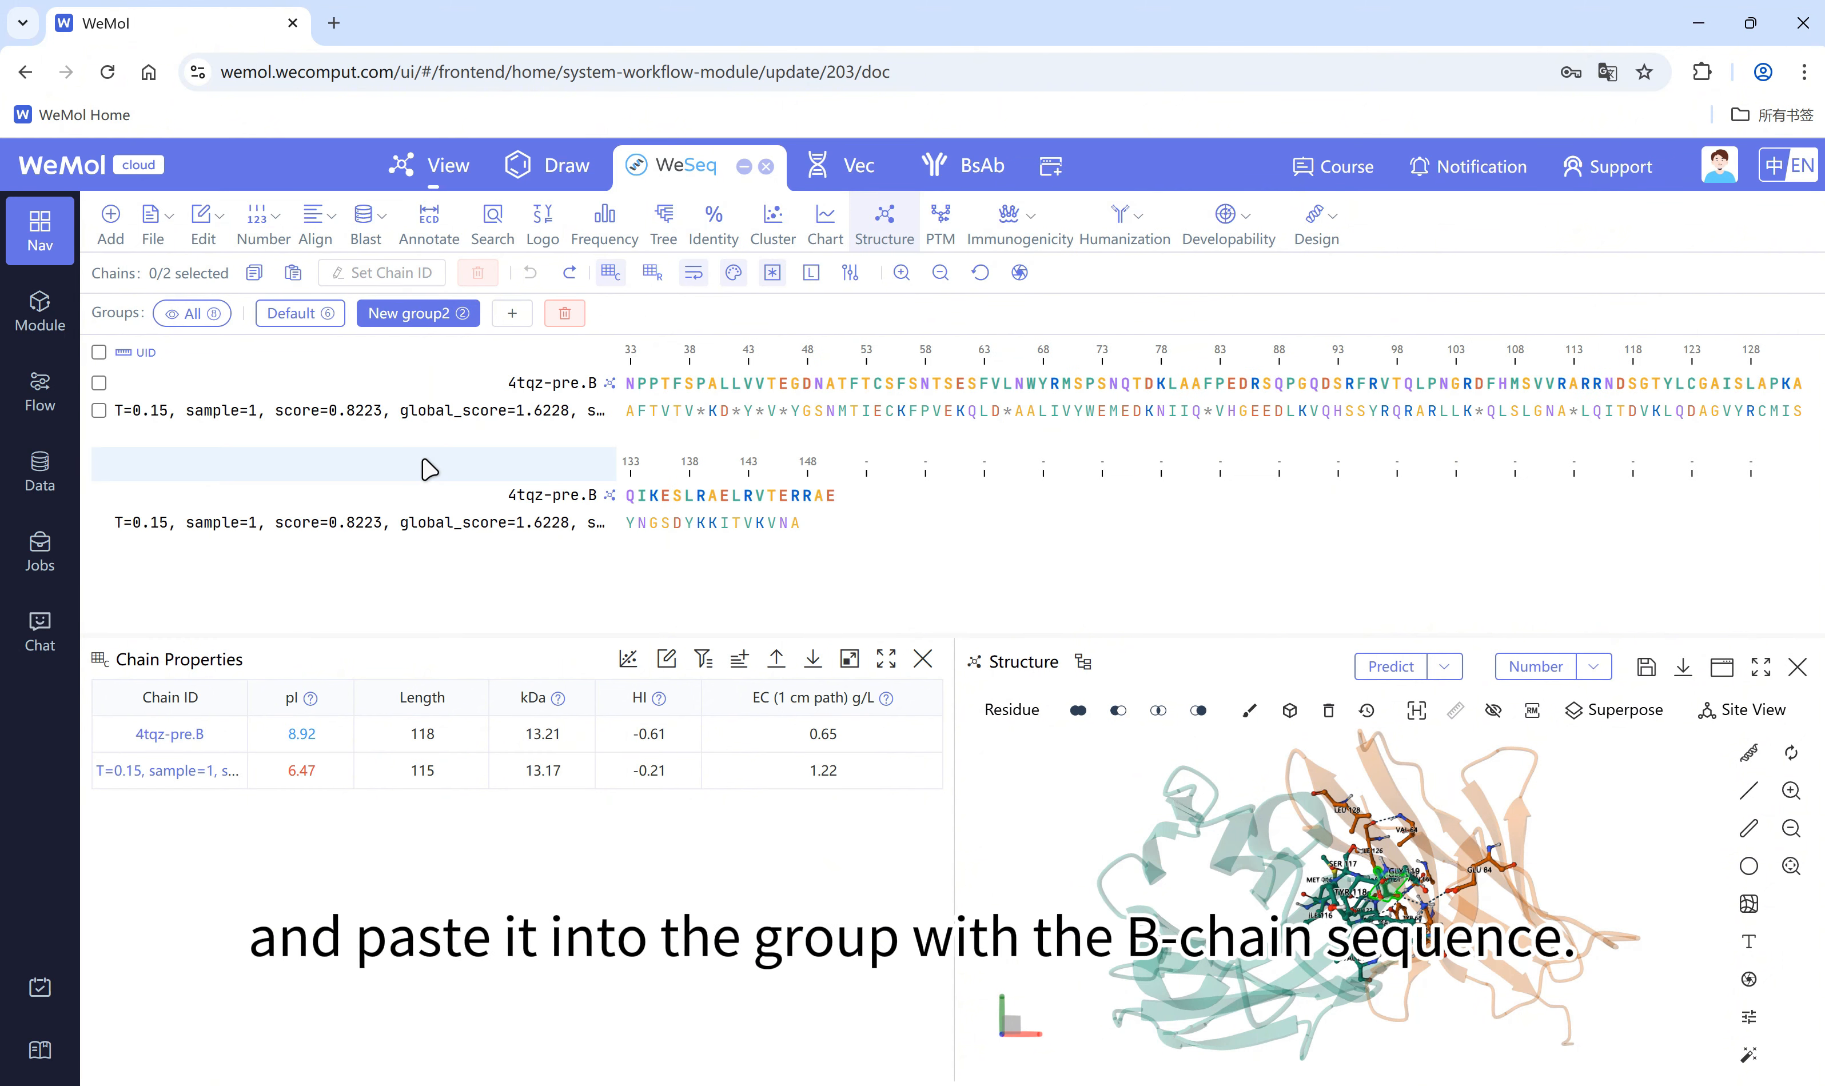
drag(428, 469, 400, 373)
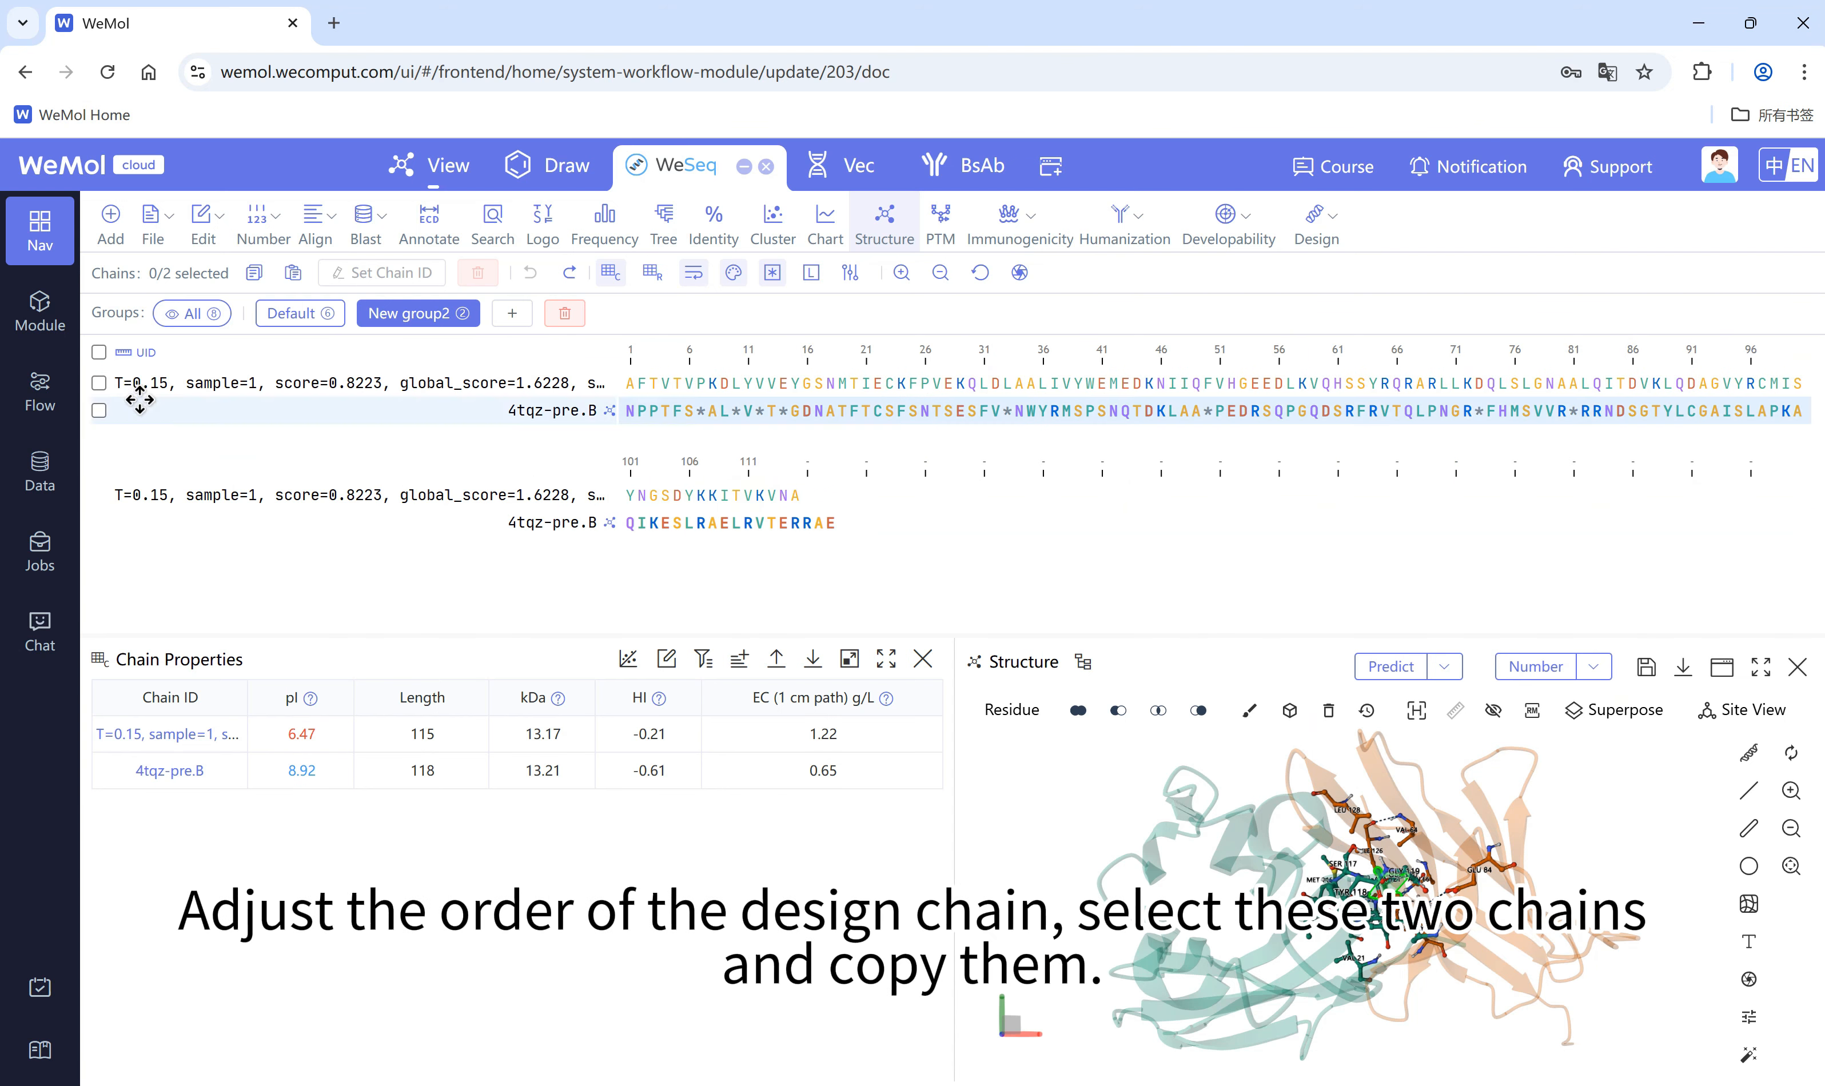
Step: Select both chains of New group2, the sample=1 design and 4tqz-pre.B, and copy them
click(100, 383)
click(99, 411)
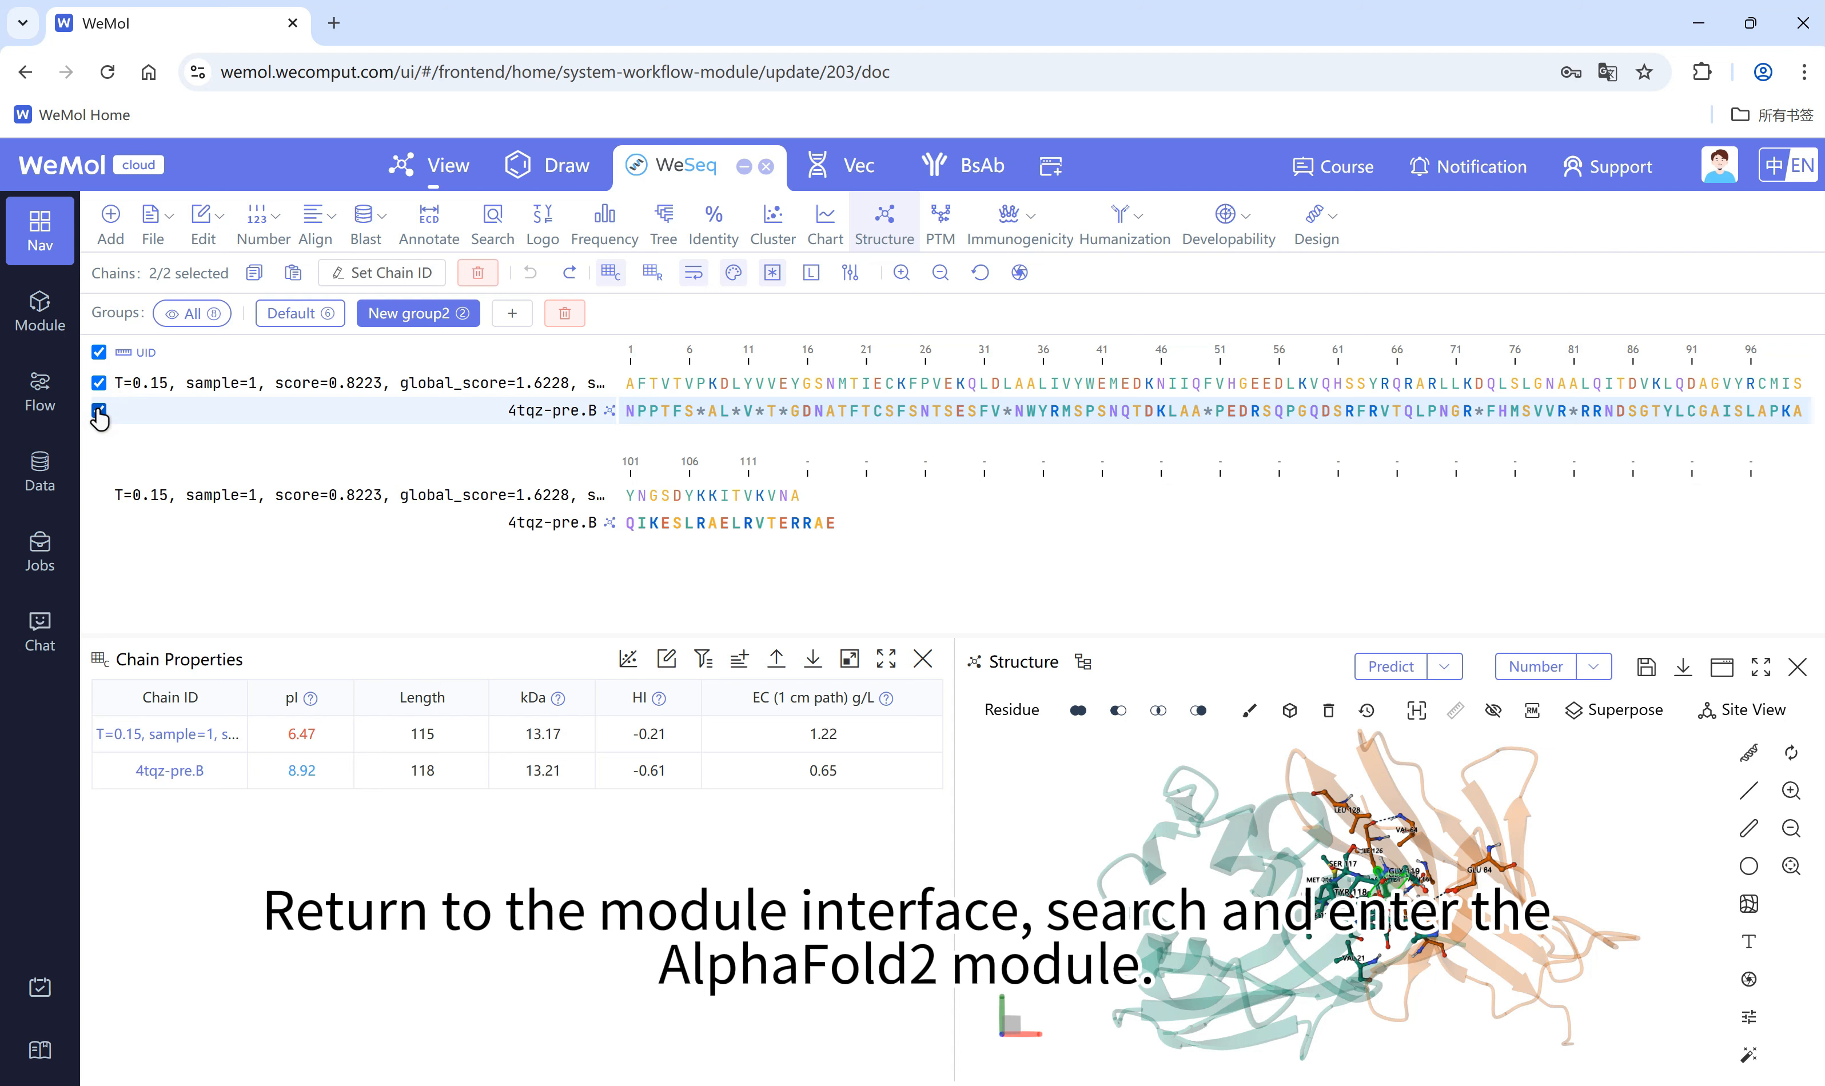
key(ctrl+c)
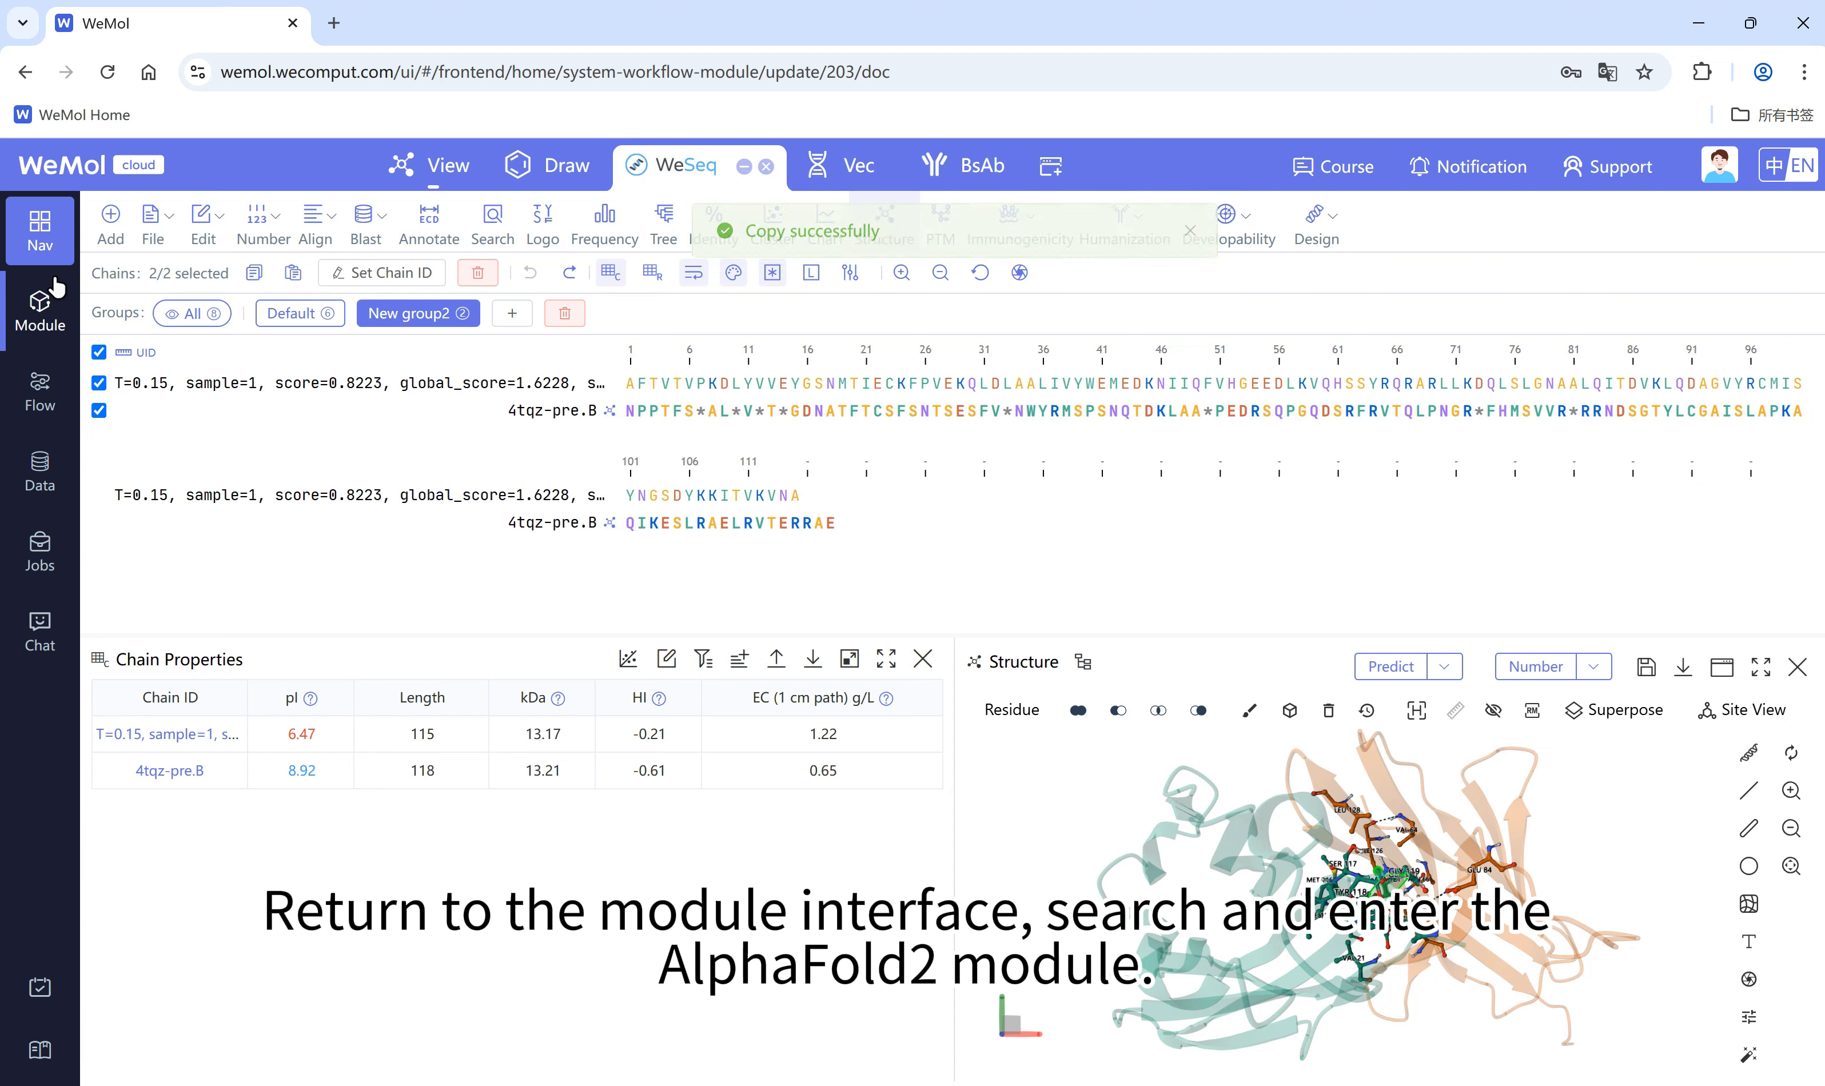
Step: Search the modules for "alpha", open Protein Structure Prediction (AlphaFold2.3.2) and paste the two copied chains as its input sequences
click(40, 311)
click(1431, 285)
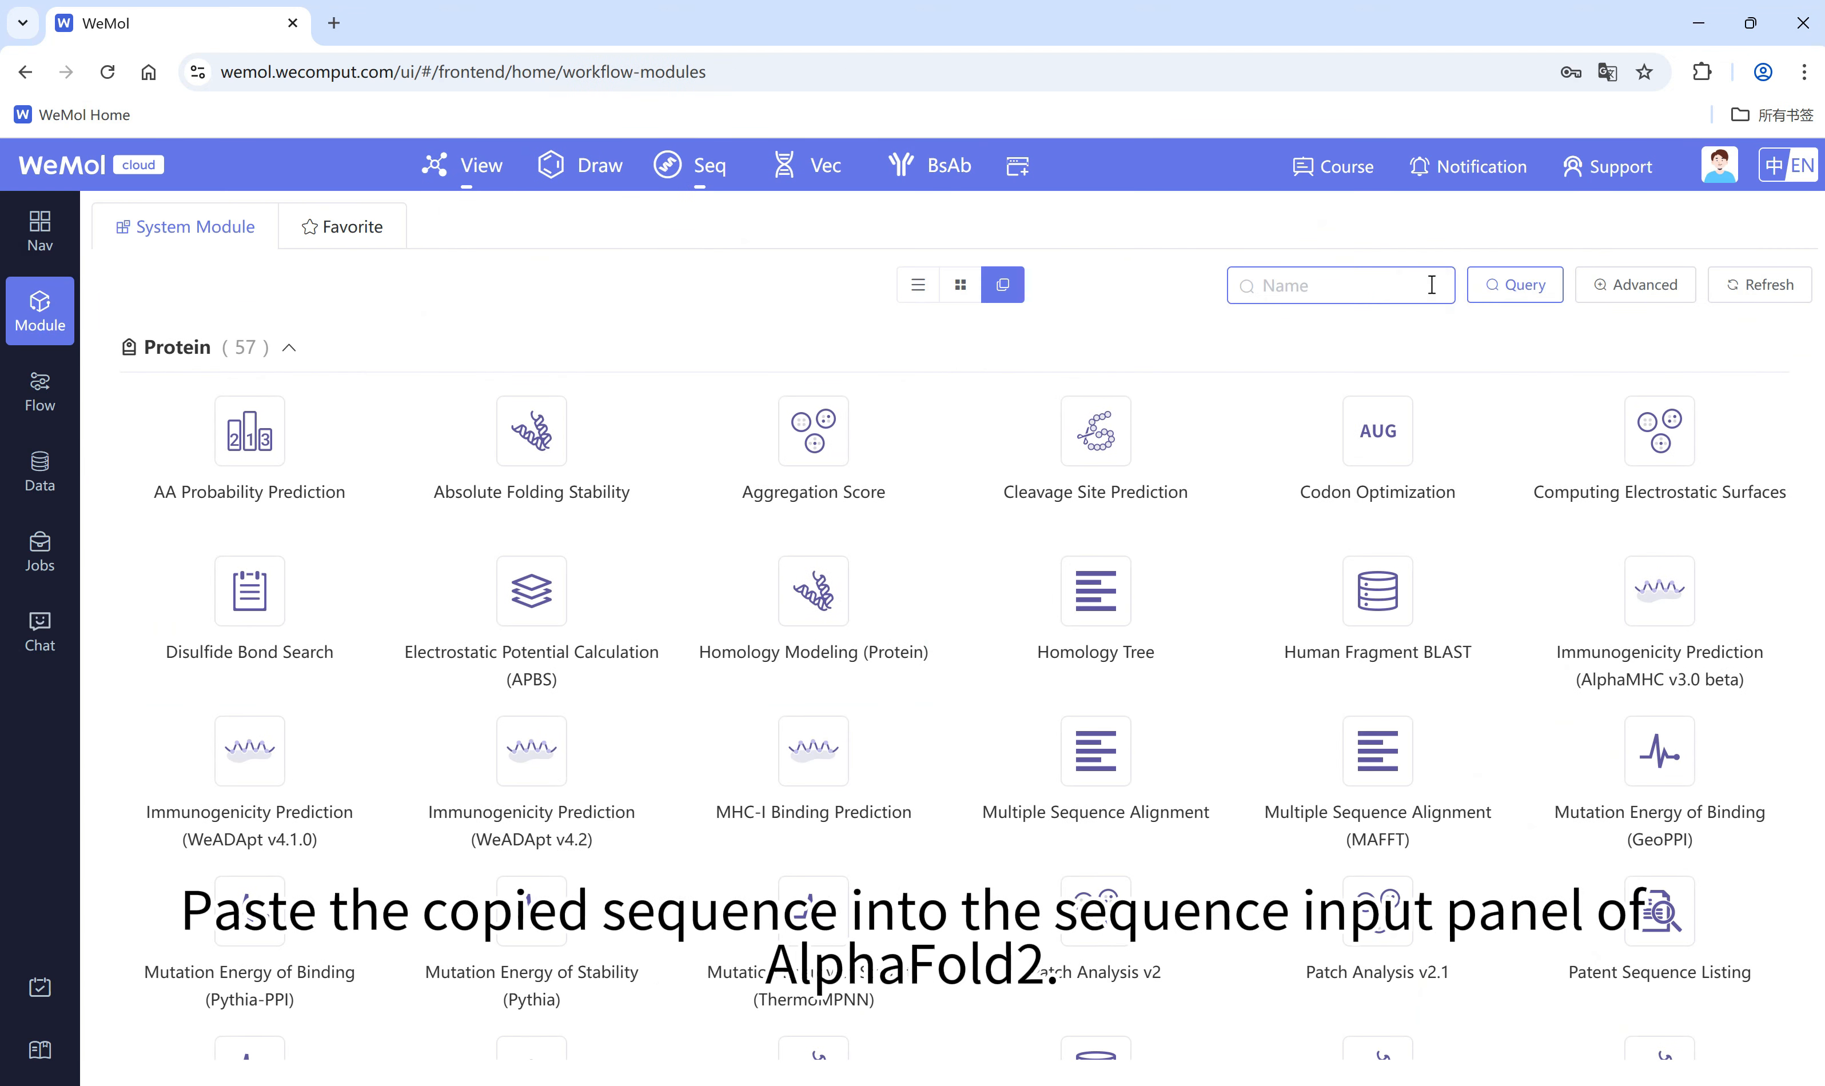
text(alpha)
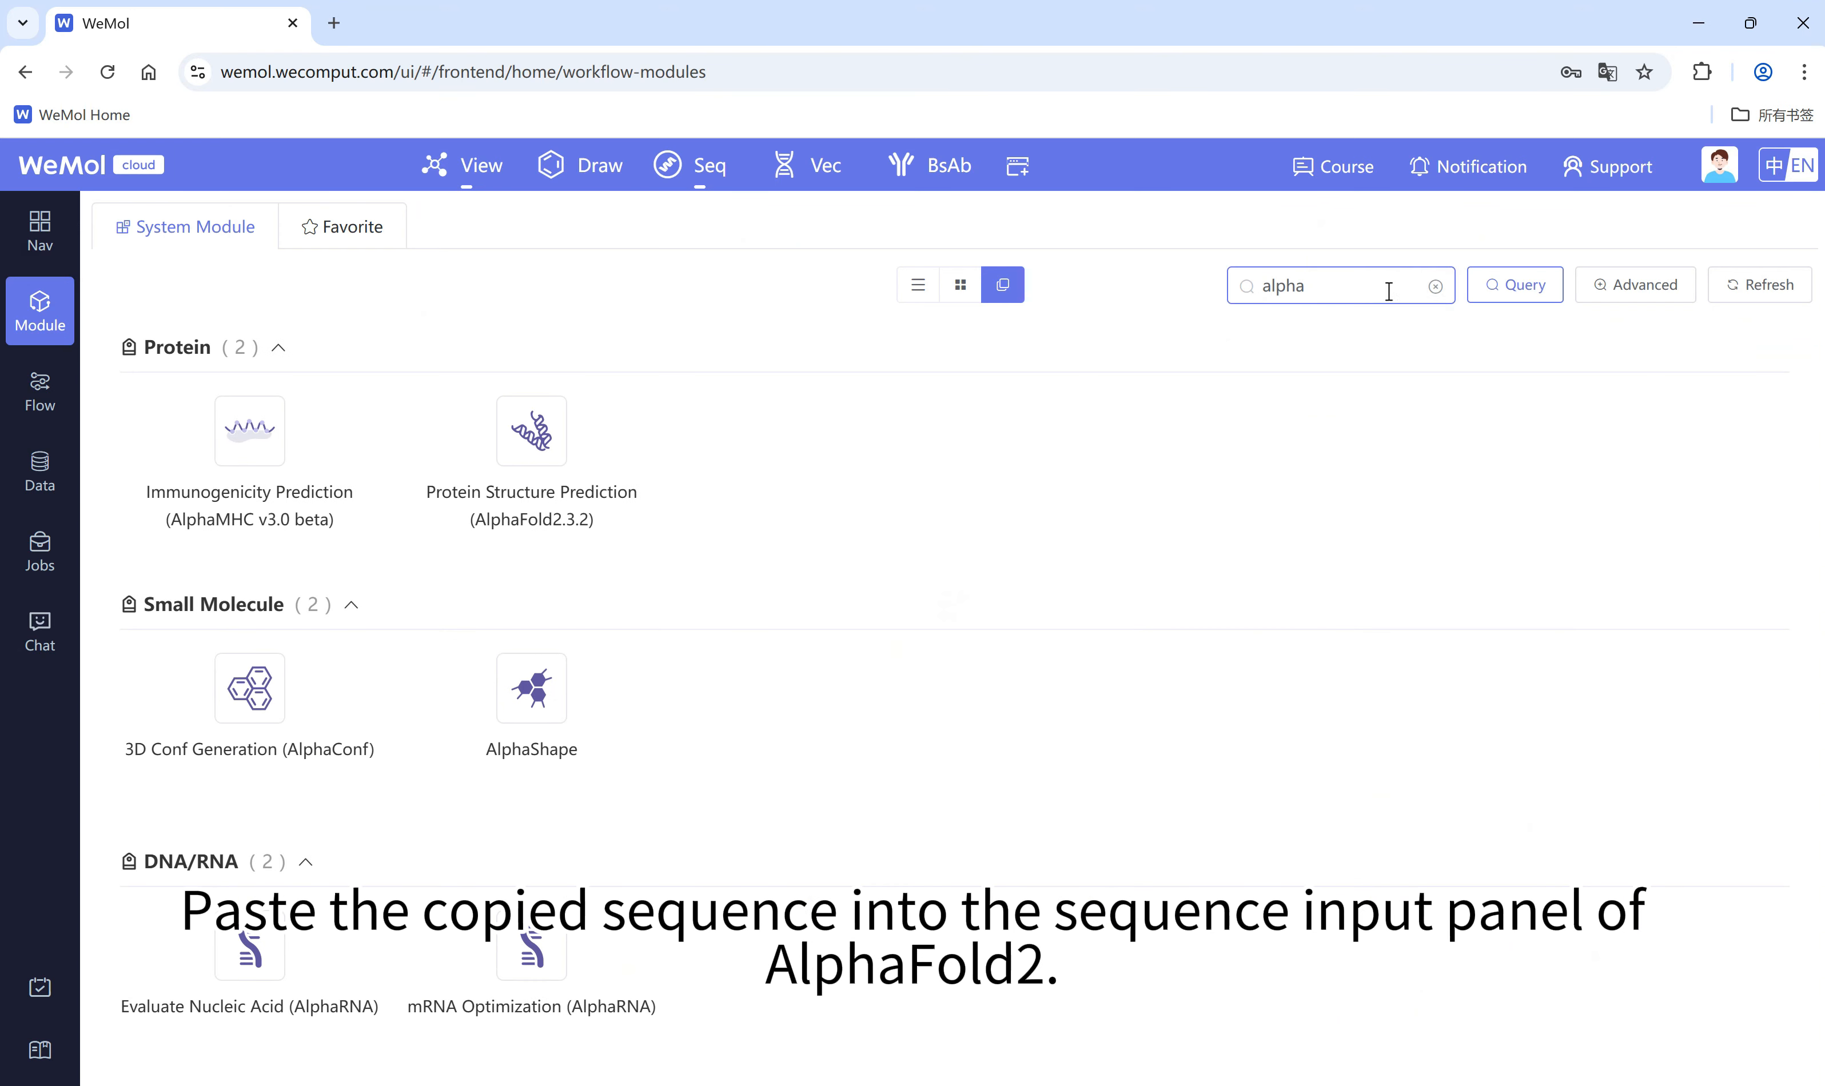
click(529, 435)
click(432, 602)
key(ctrl+v)
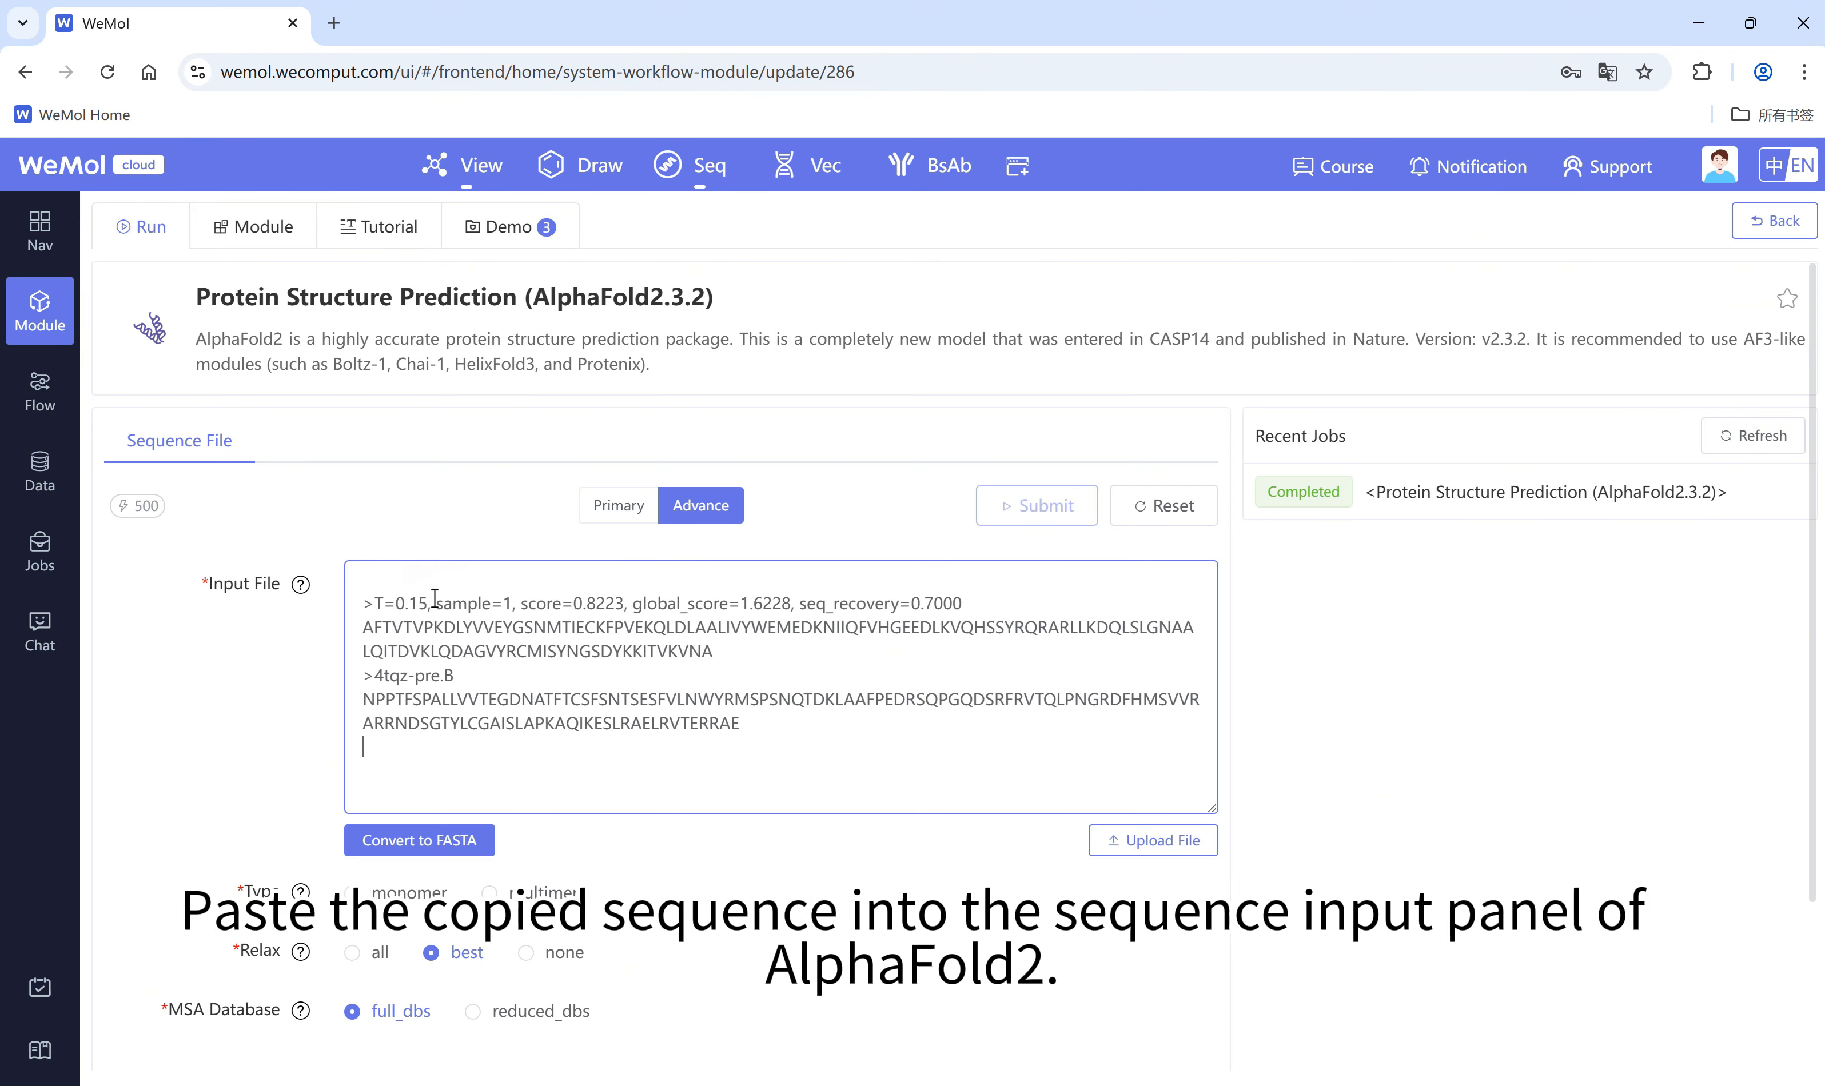
Step: Set the prediction type to multimer, submit the AlphaFold2 job and open its report
scroll(530, 868, down, 2)
click(491, 778)
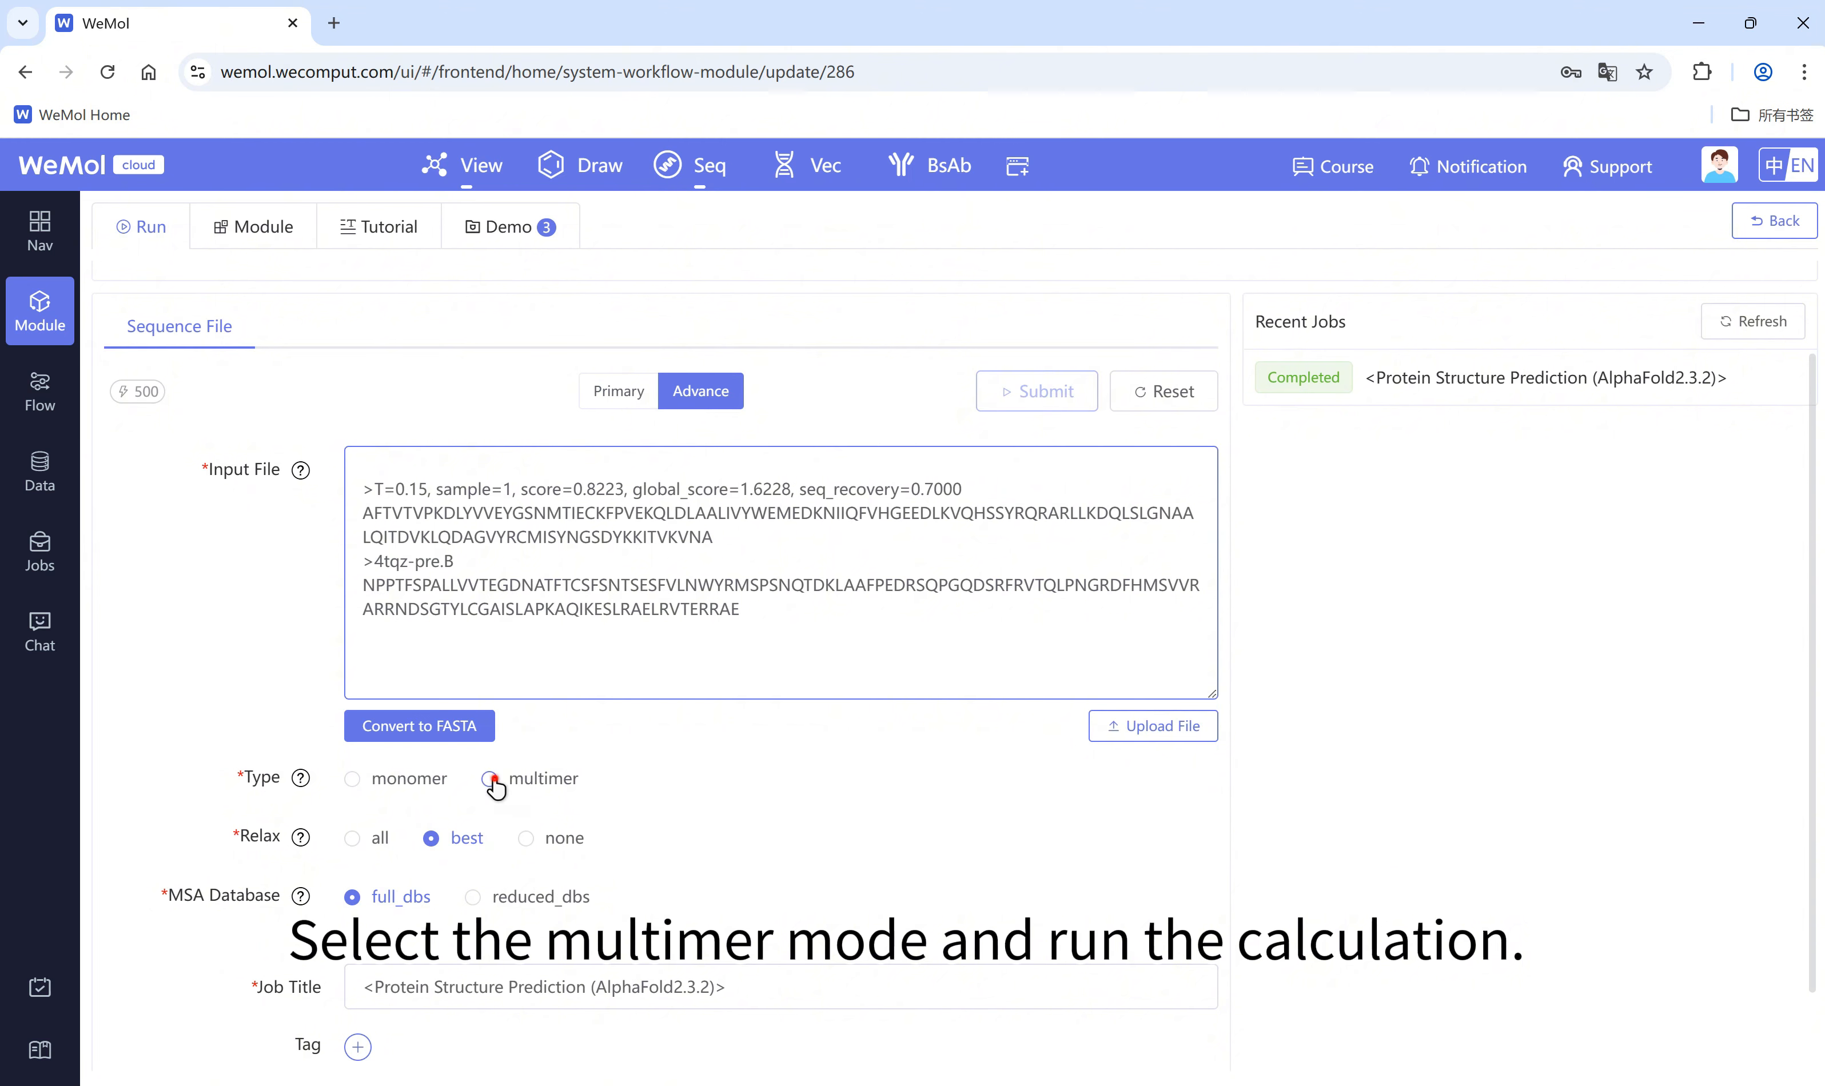
scroll(529, 799, down, 2)
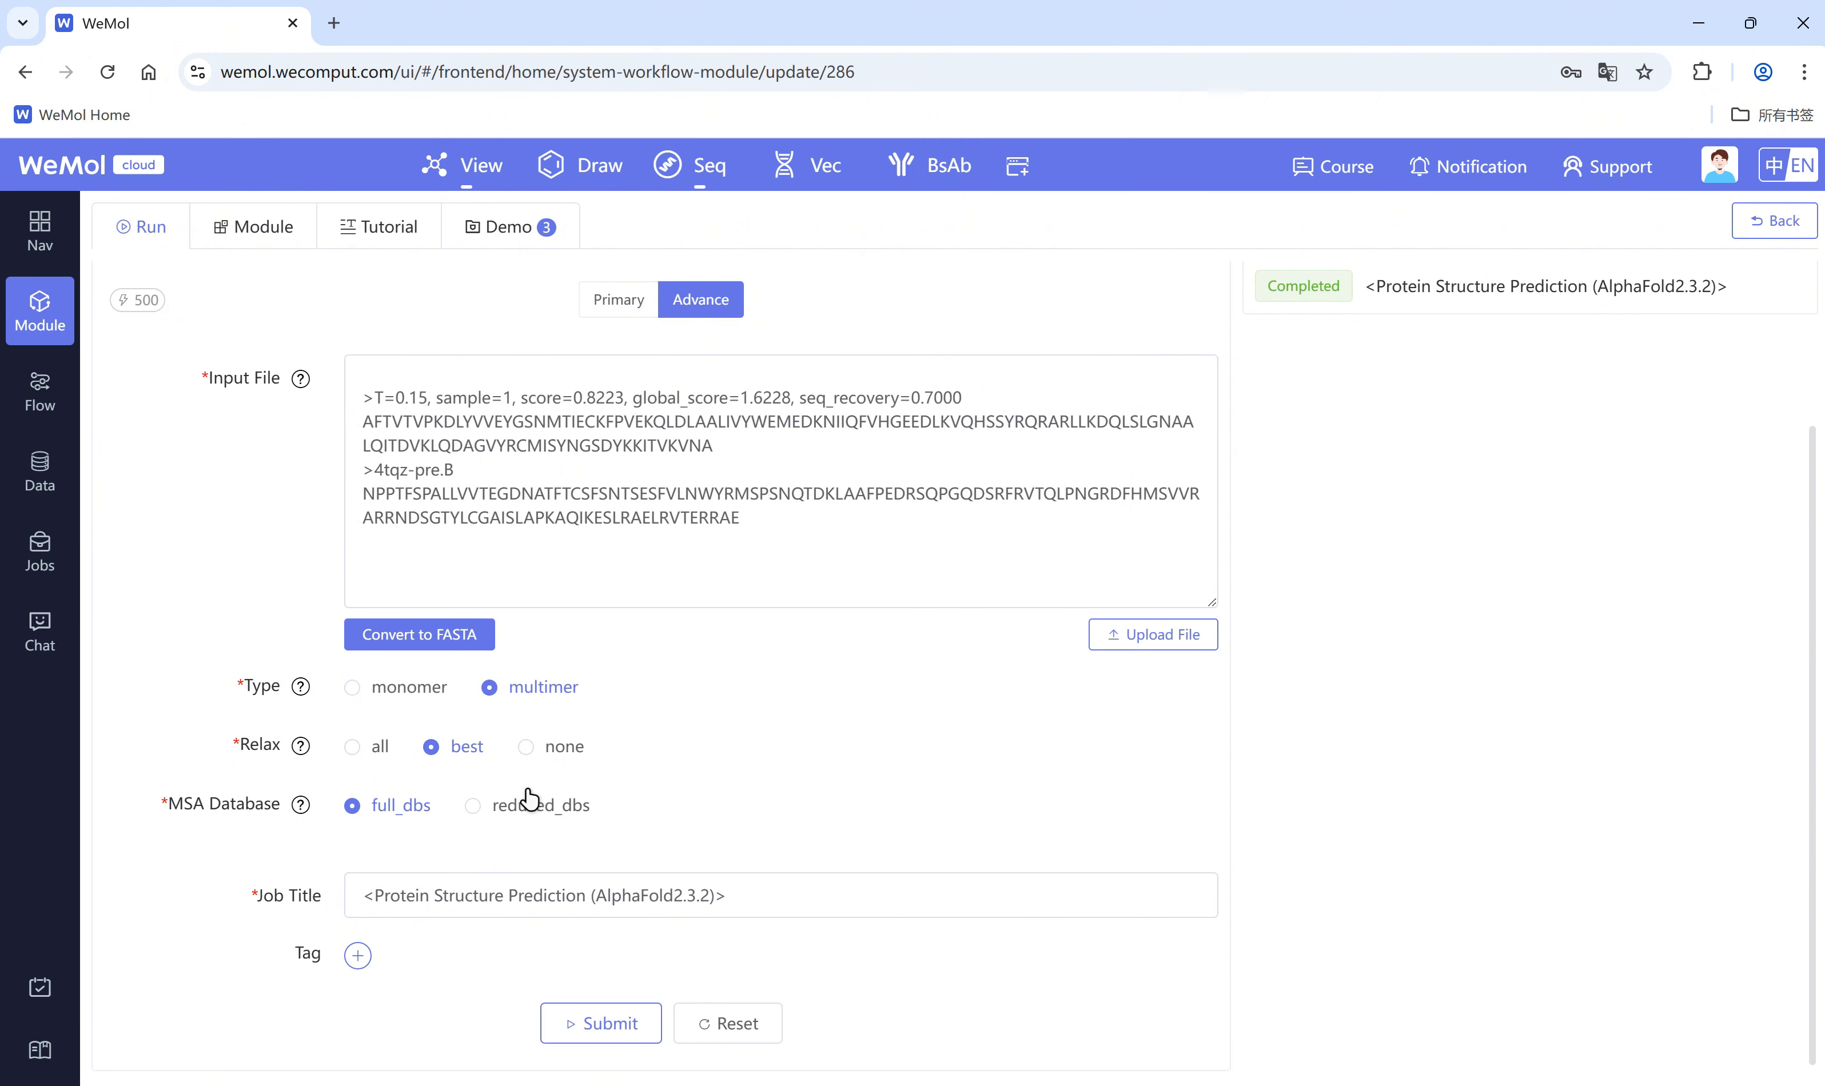
click(638, 1029)
click(1088, 717)
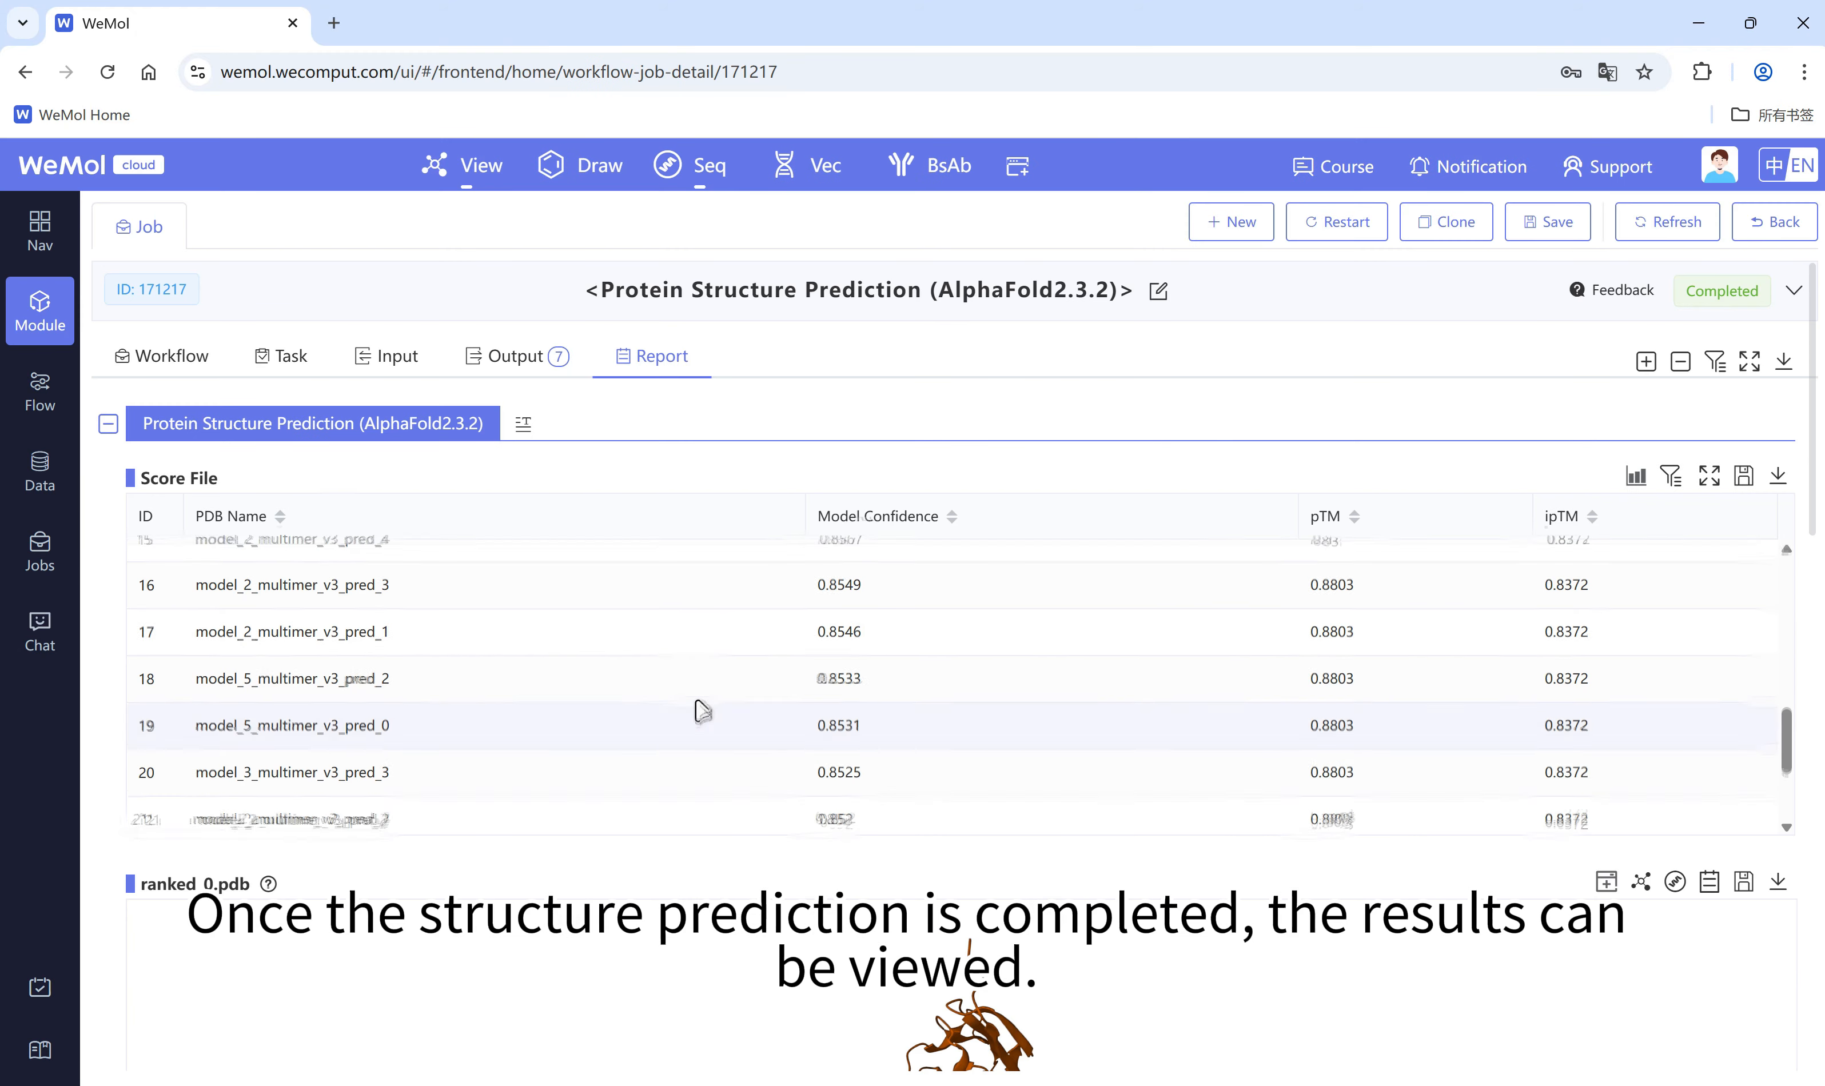
Step: Examine the model confidence, pTM and ipTM scores in the Score File and view the ranked_0.pdb model
scroll(702, 711, up, 9)
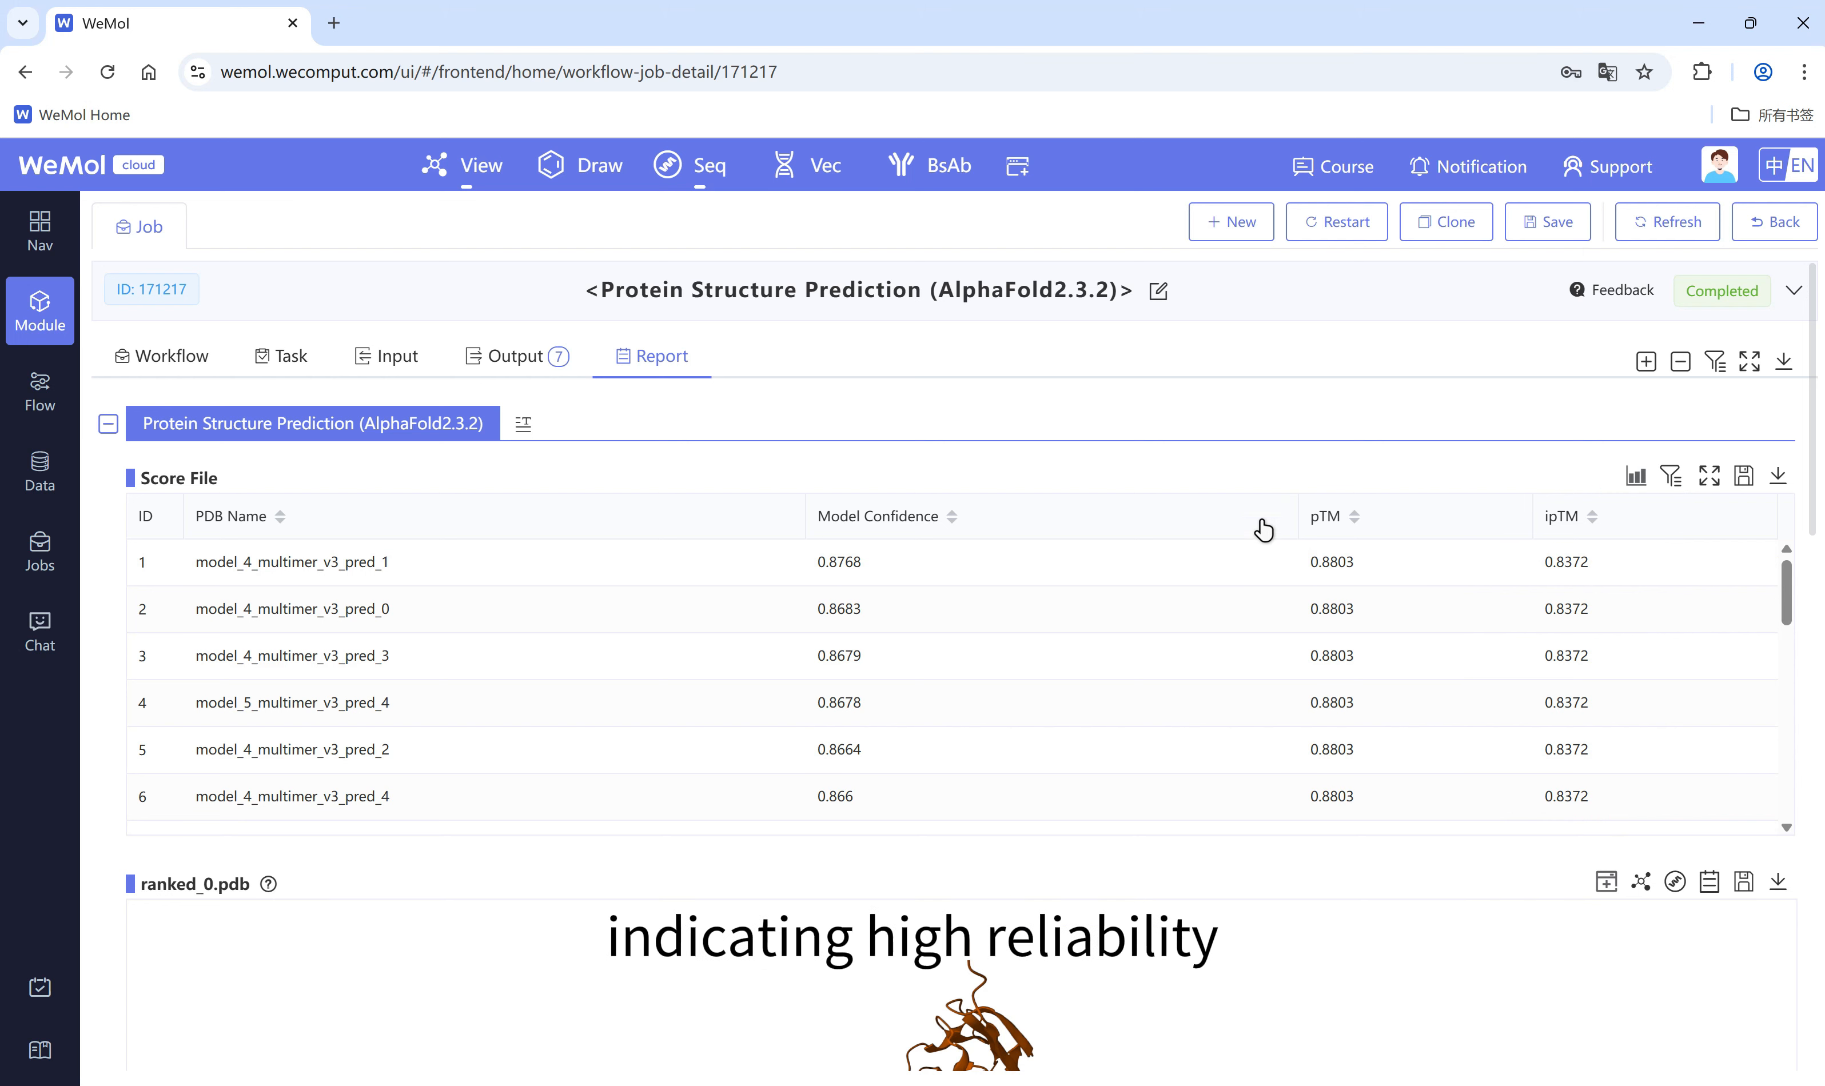
scroll(1111, 701, down, 5)
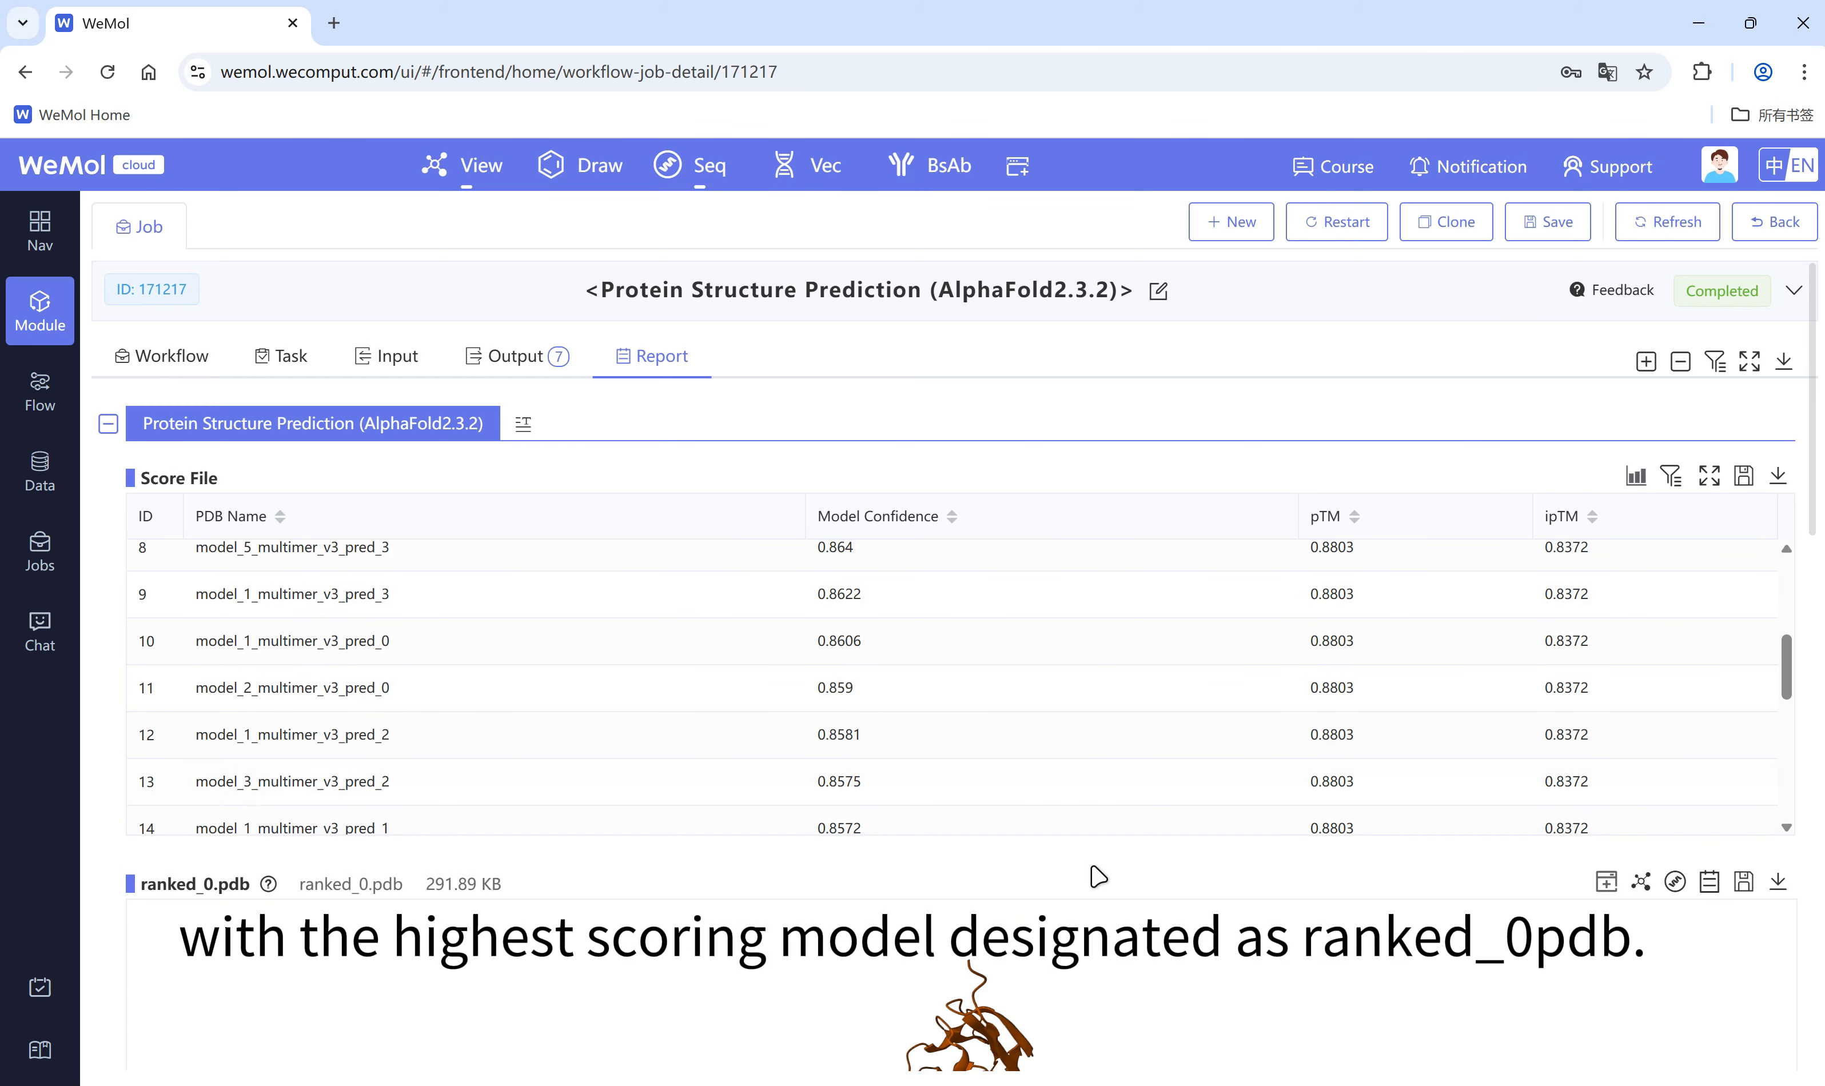
scroll(1093, 875, down, 6)
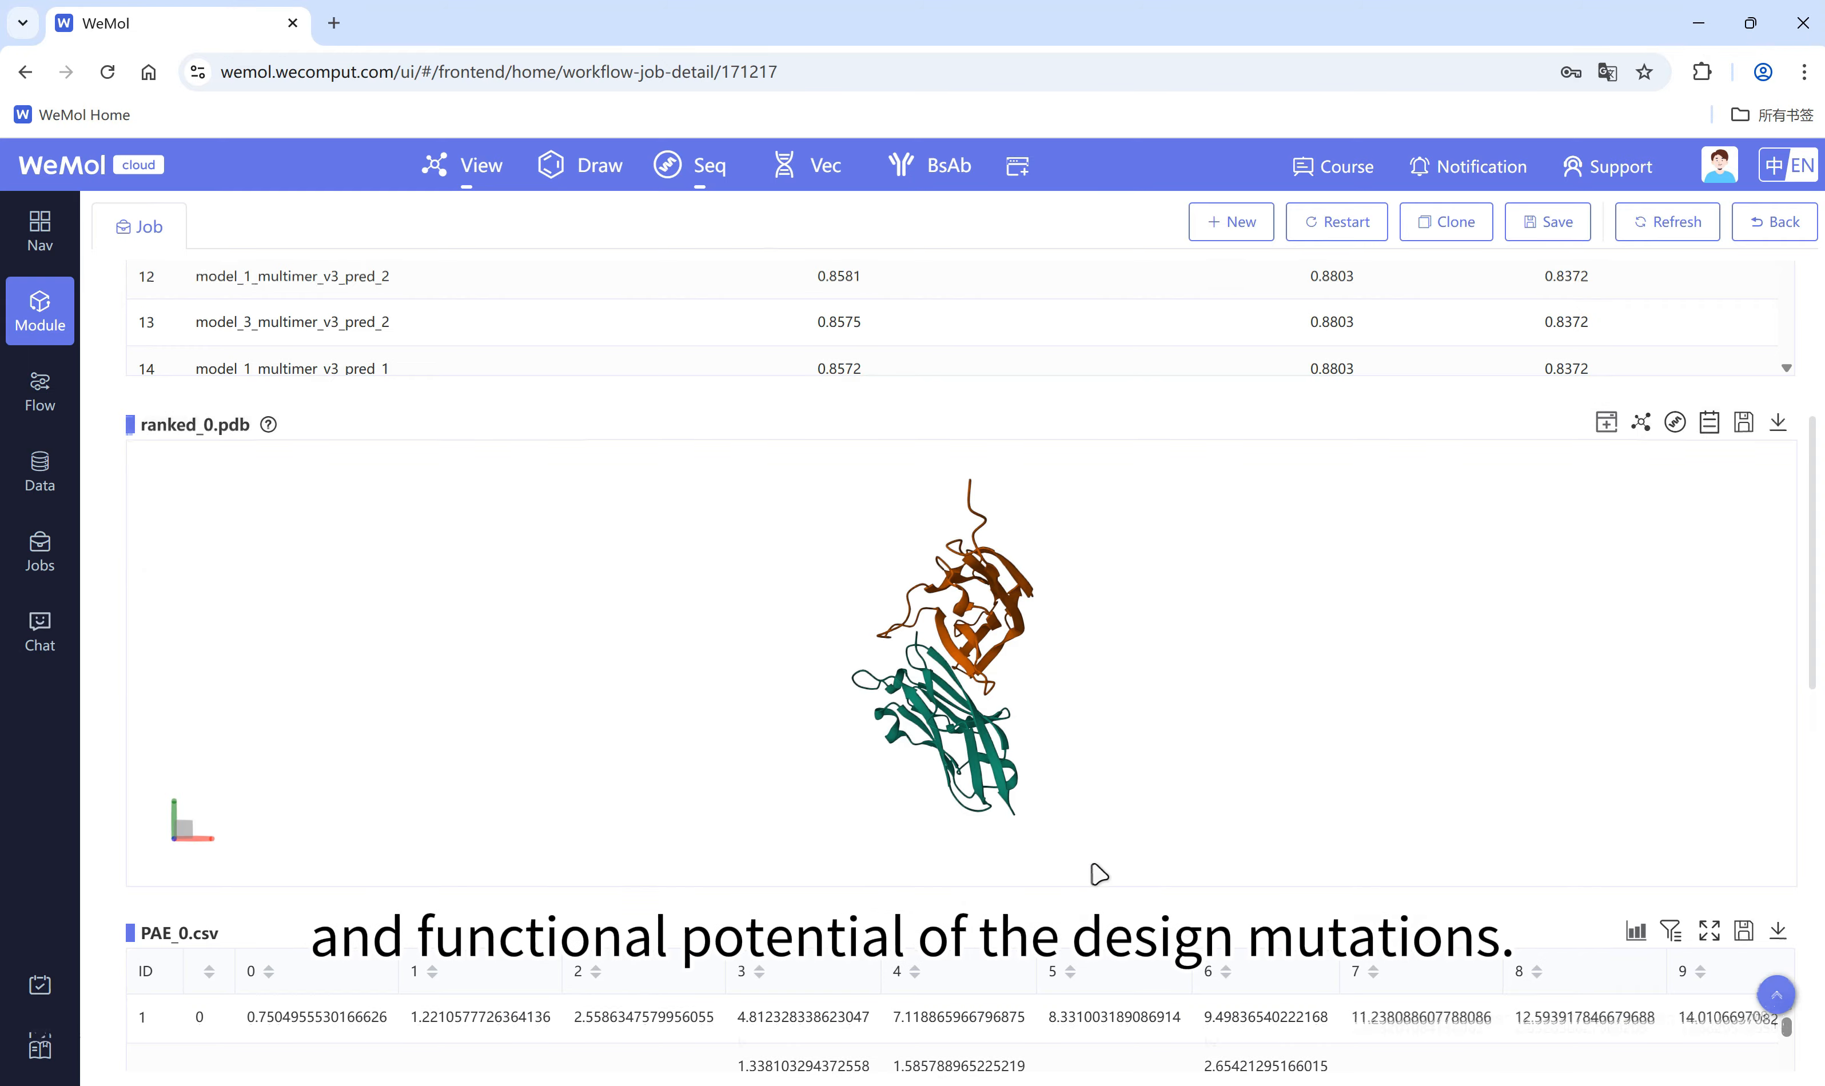
Step: Examine the PAE_0.csv table, view PAE_Heatmap_0.png at full size and return to the report
scroll(1093, 875, down, 5)
scroll(1163, 916, down, 5)
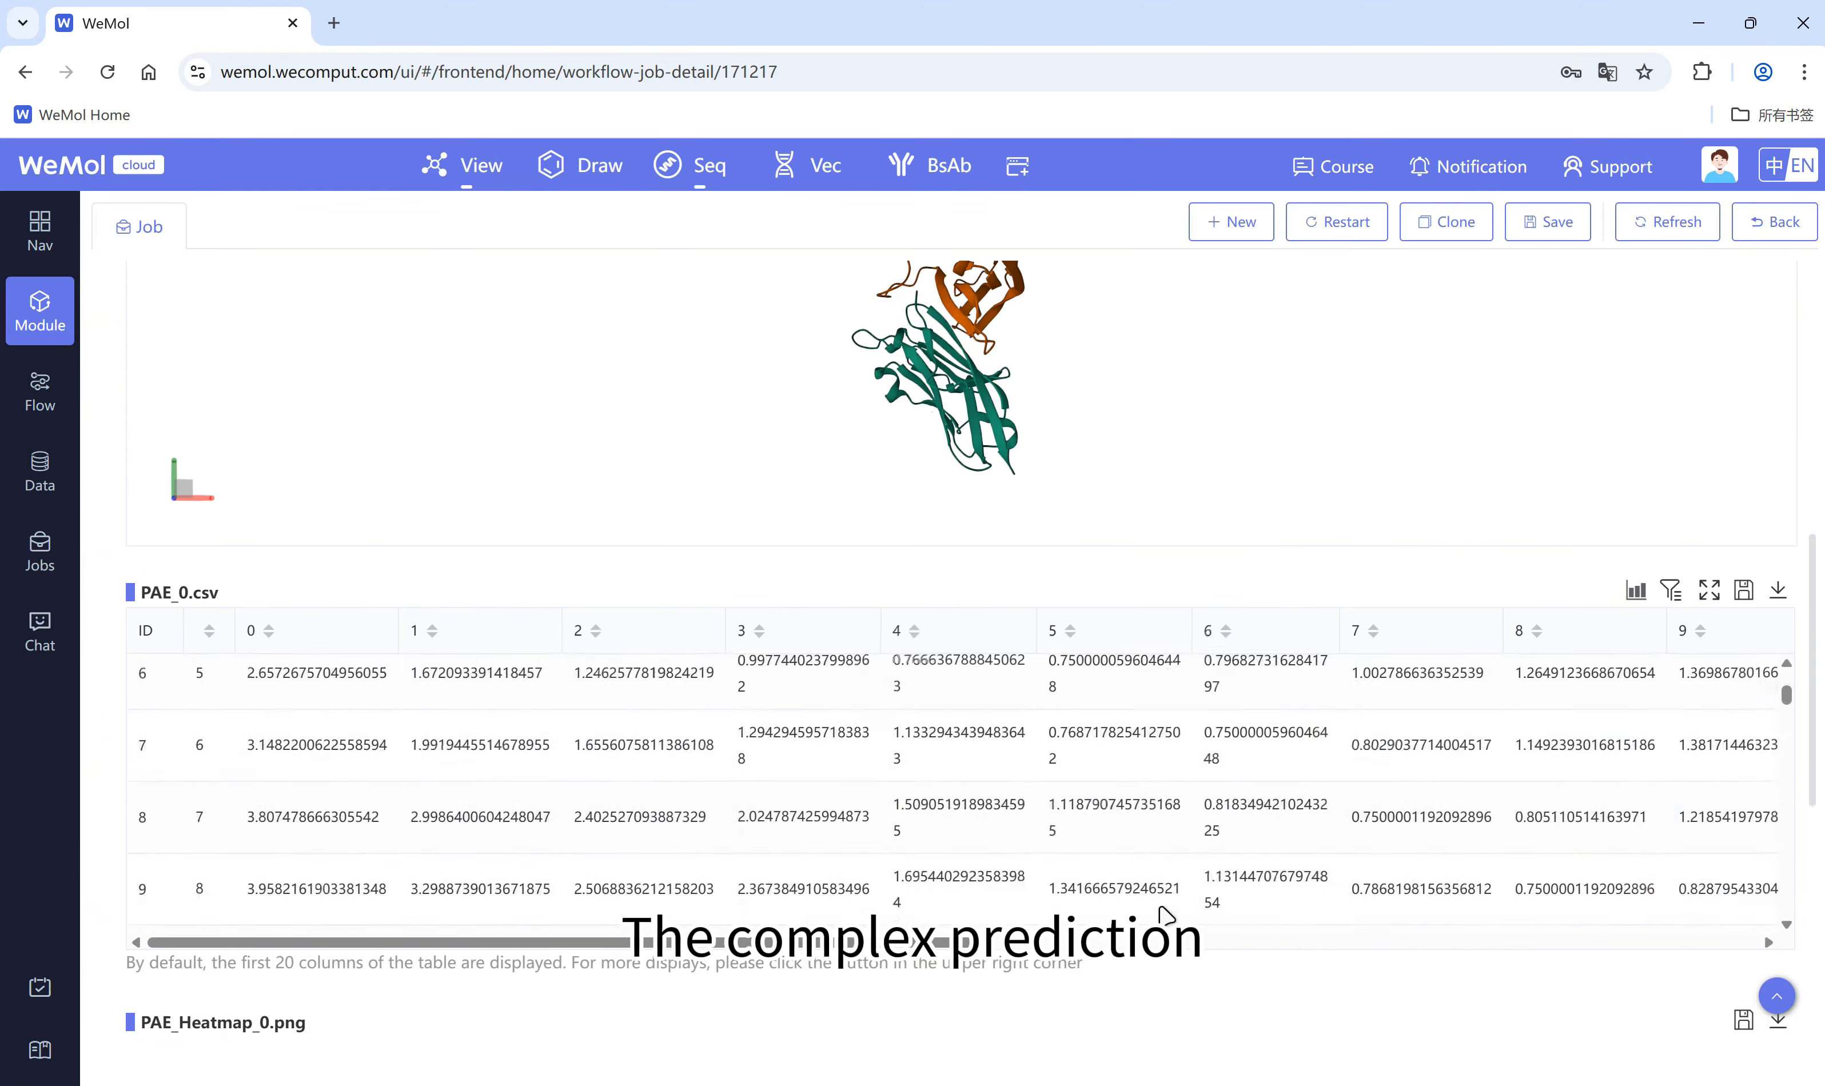
scroll(1108, 982, down, 6)
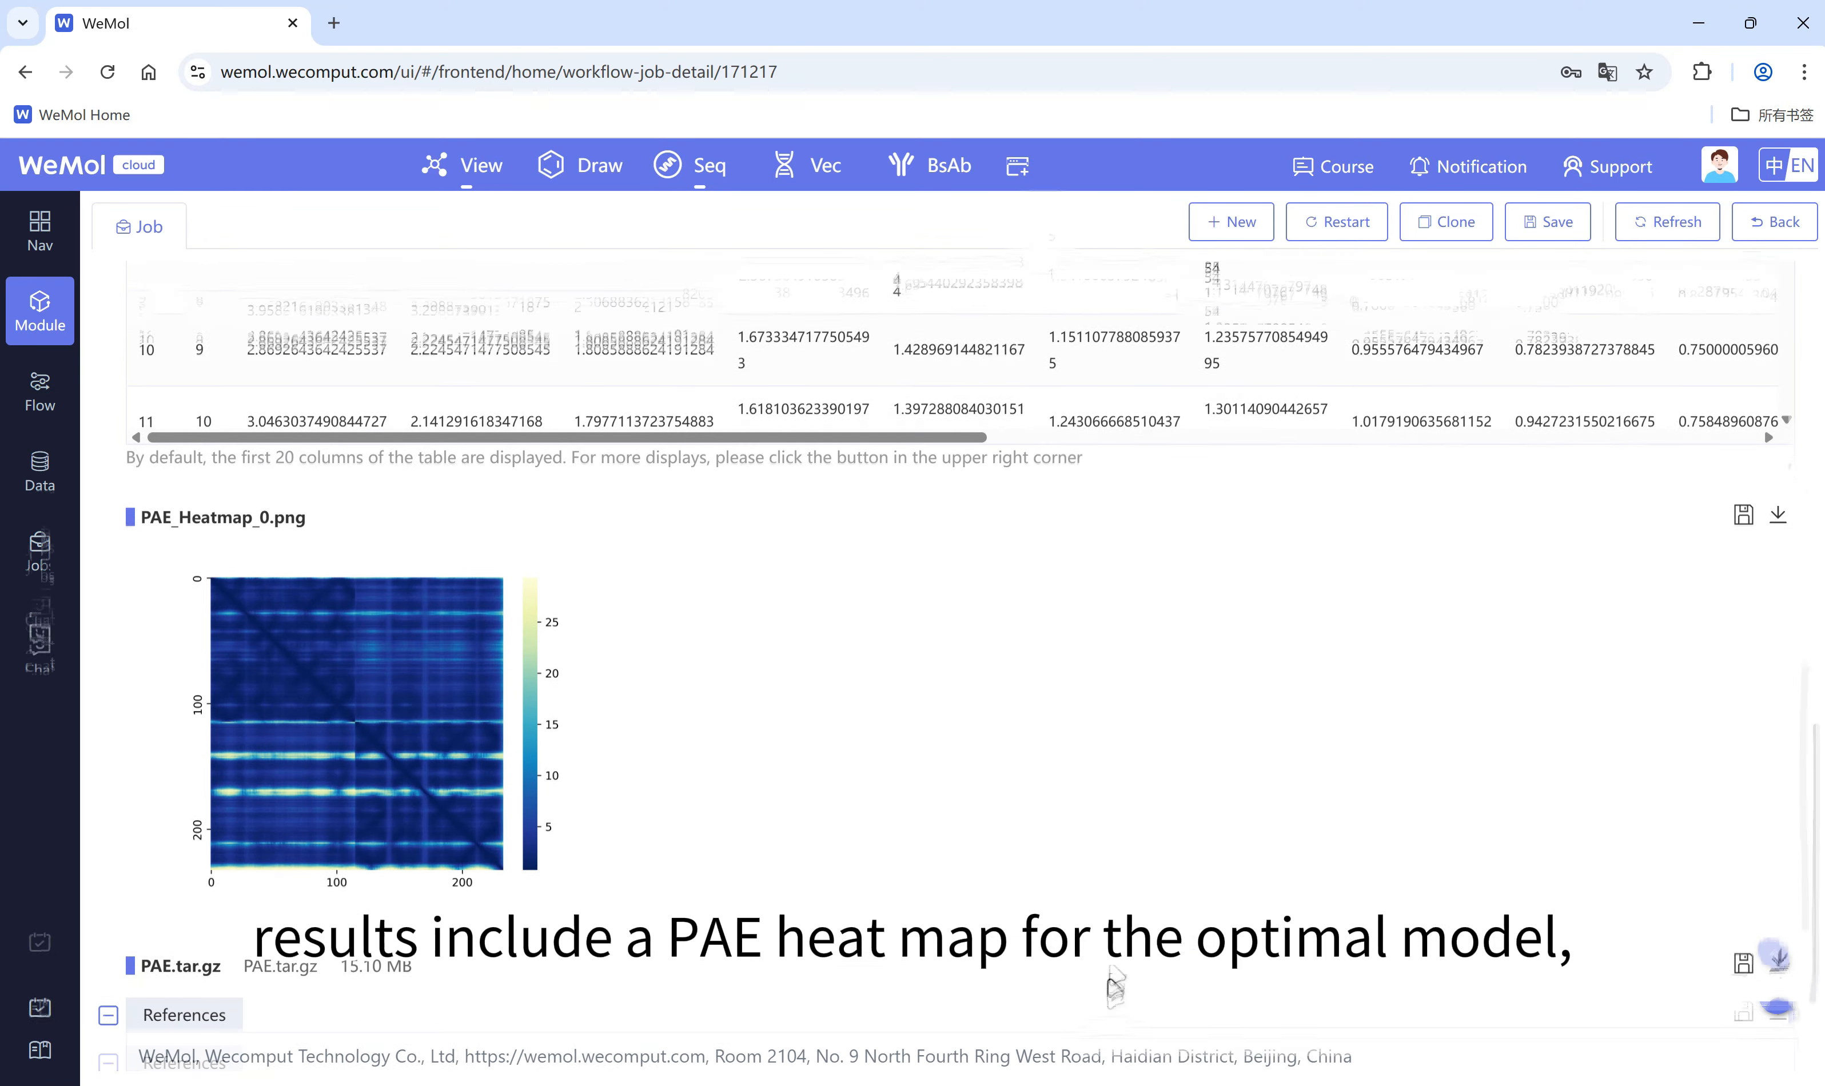
click(464, 694)
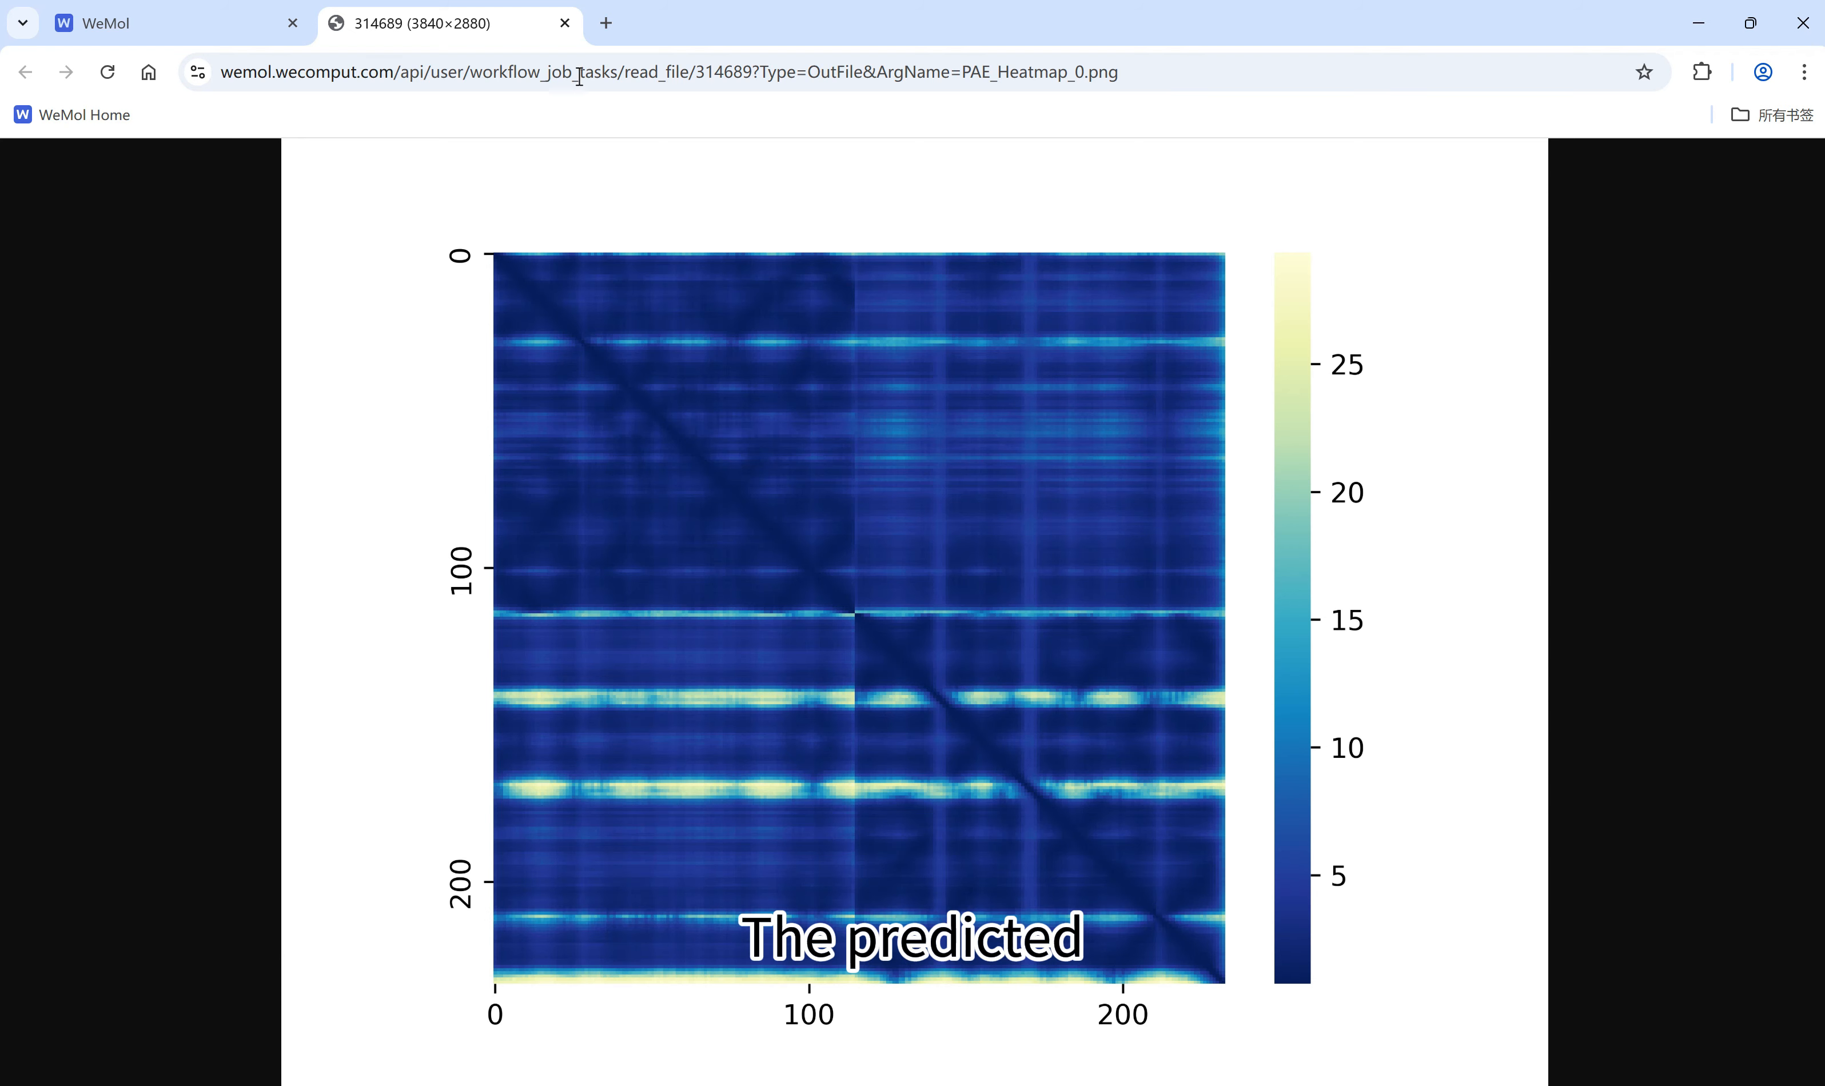
click(567, 23)
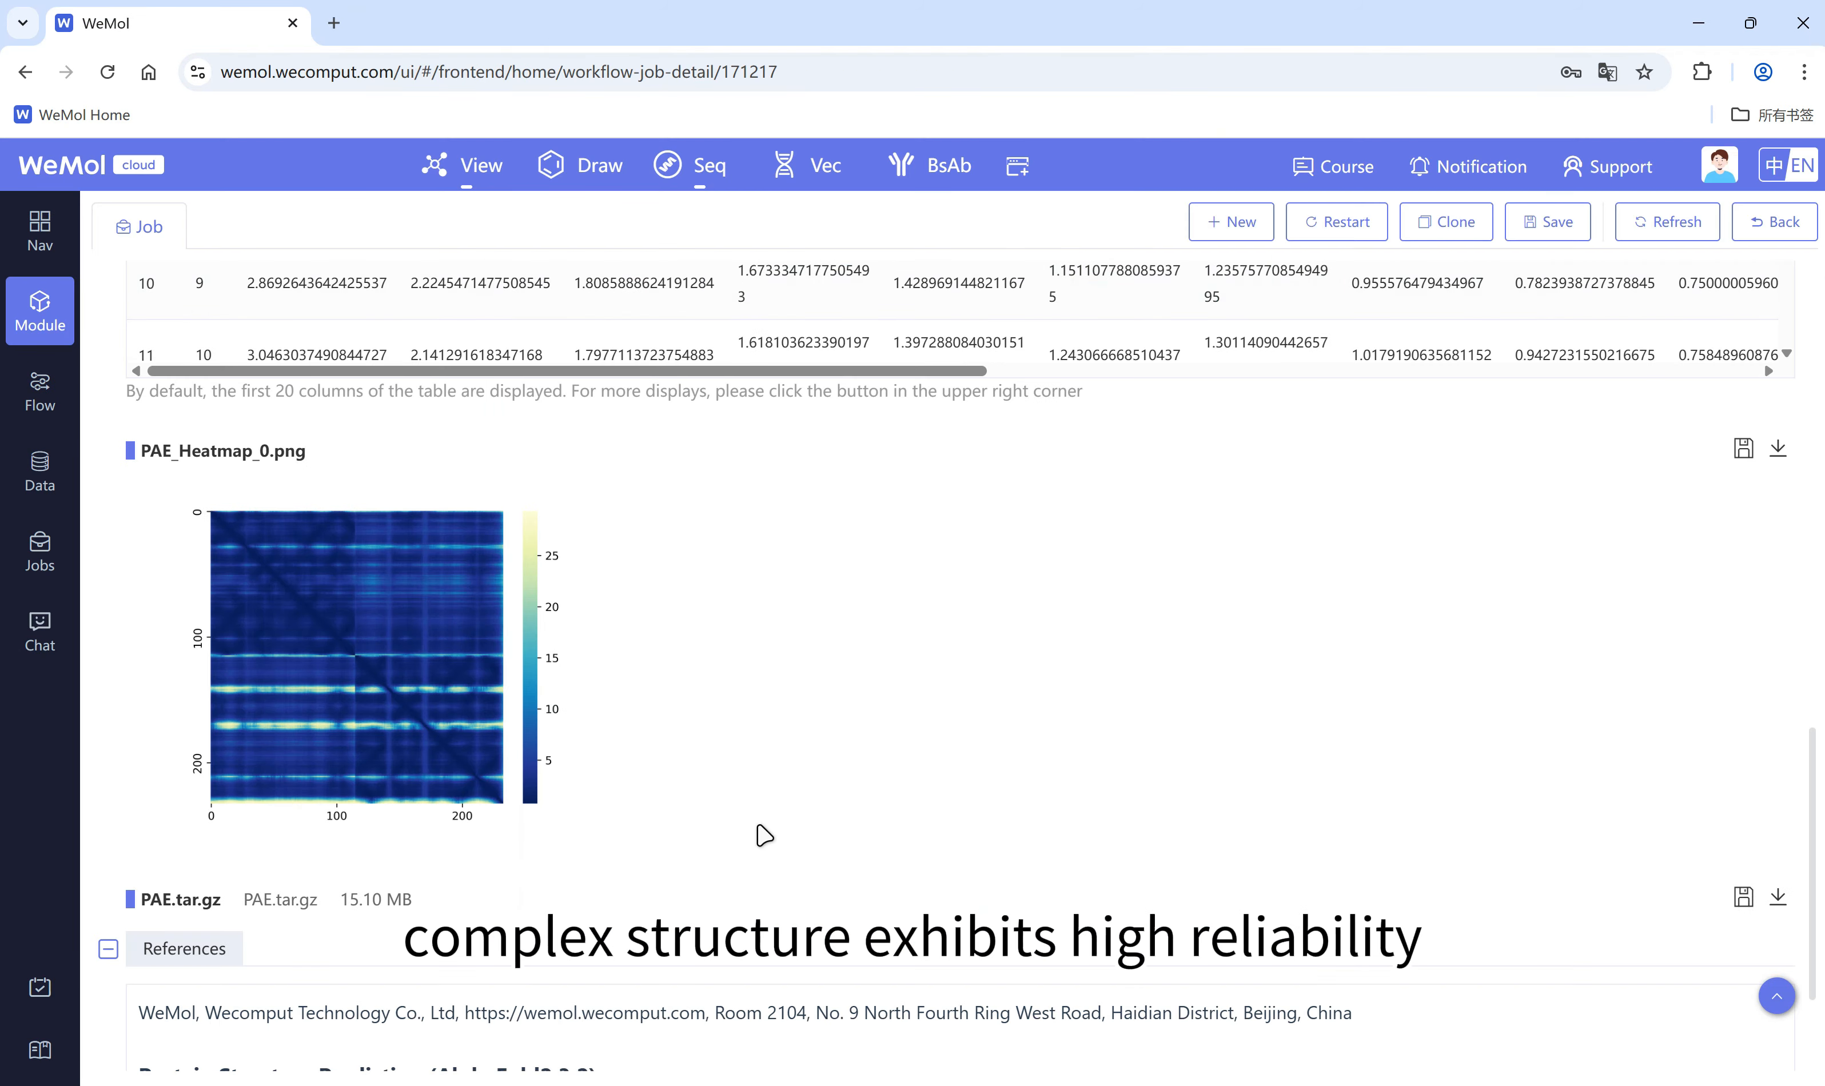
Step: Open ranked_0.pdb in WeView alongside prepared_structure.pdb and close the Sequence Design (ProteinMPNN) dialog
scroll(763, 836, up, 6)
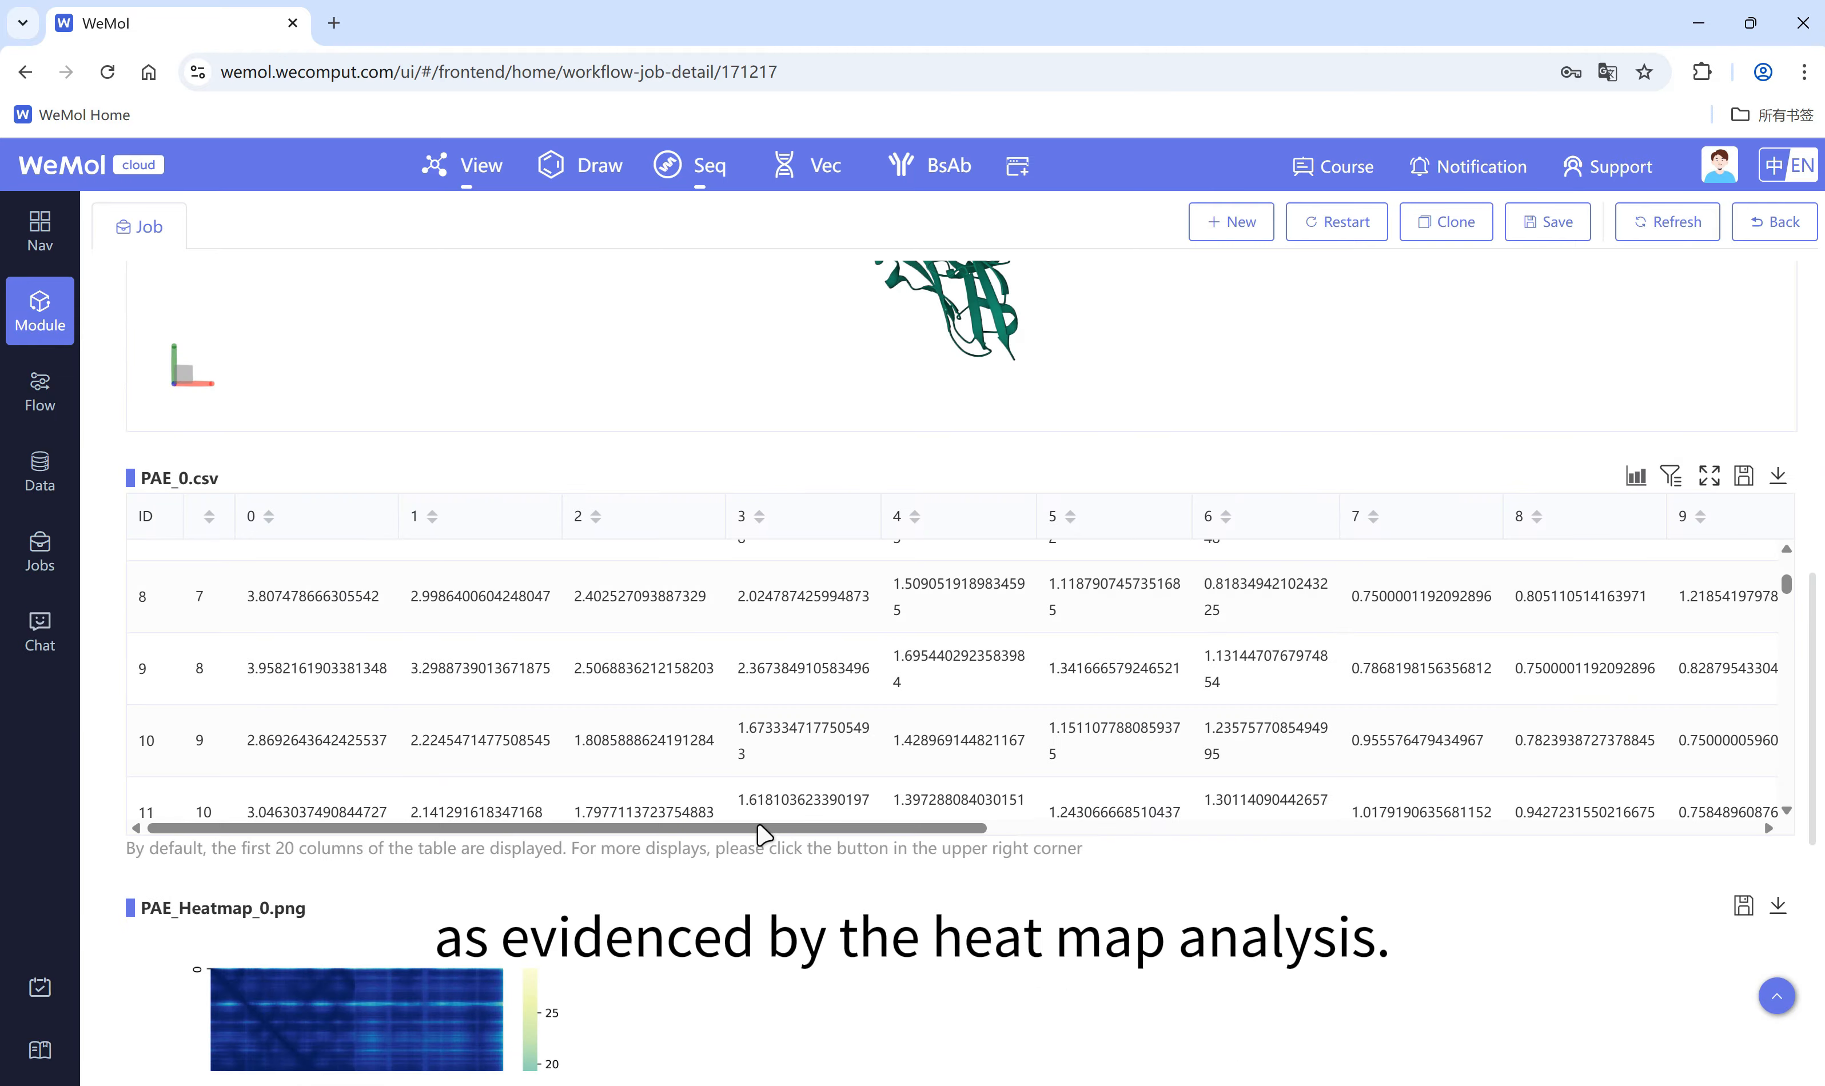
scroll(764, 836, up, 6)
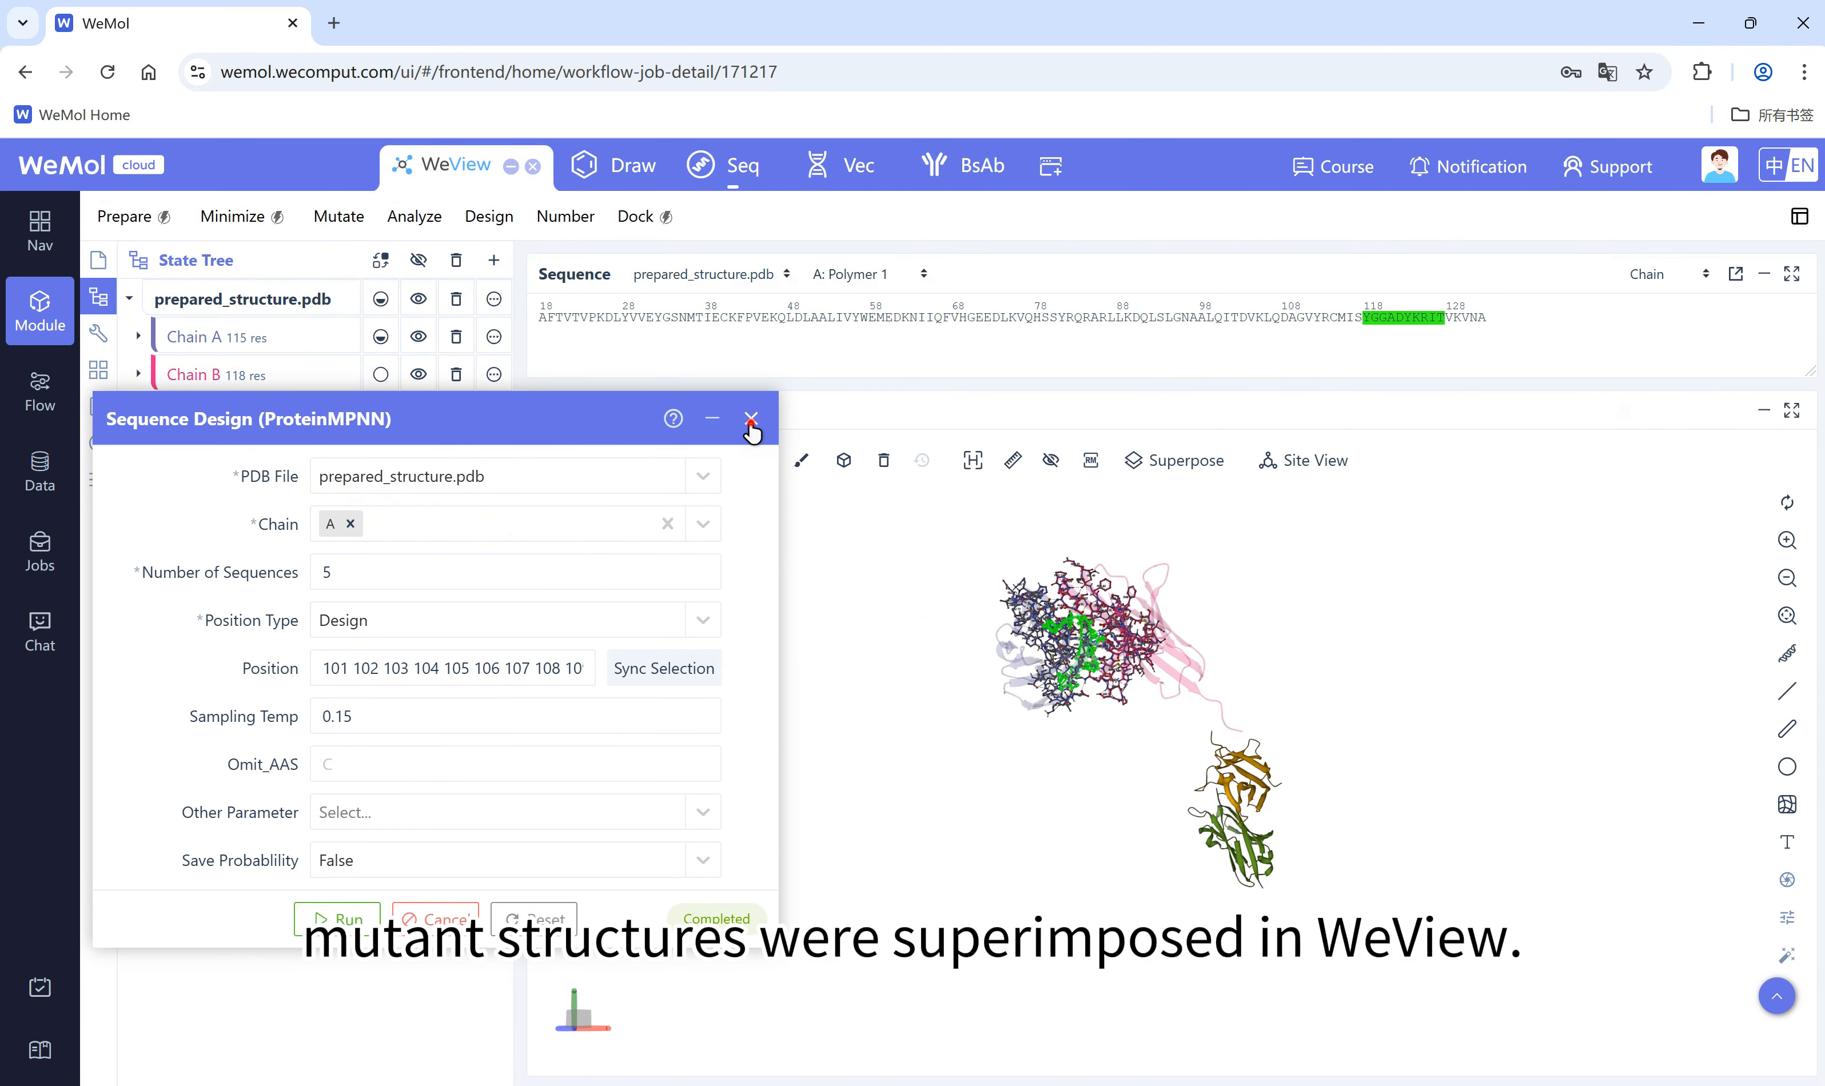
click(751, 420)
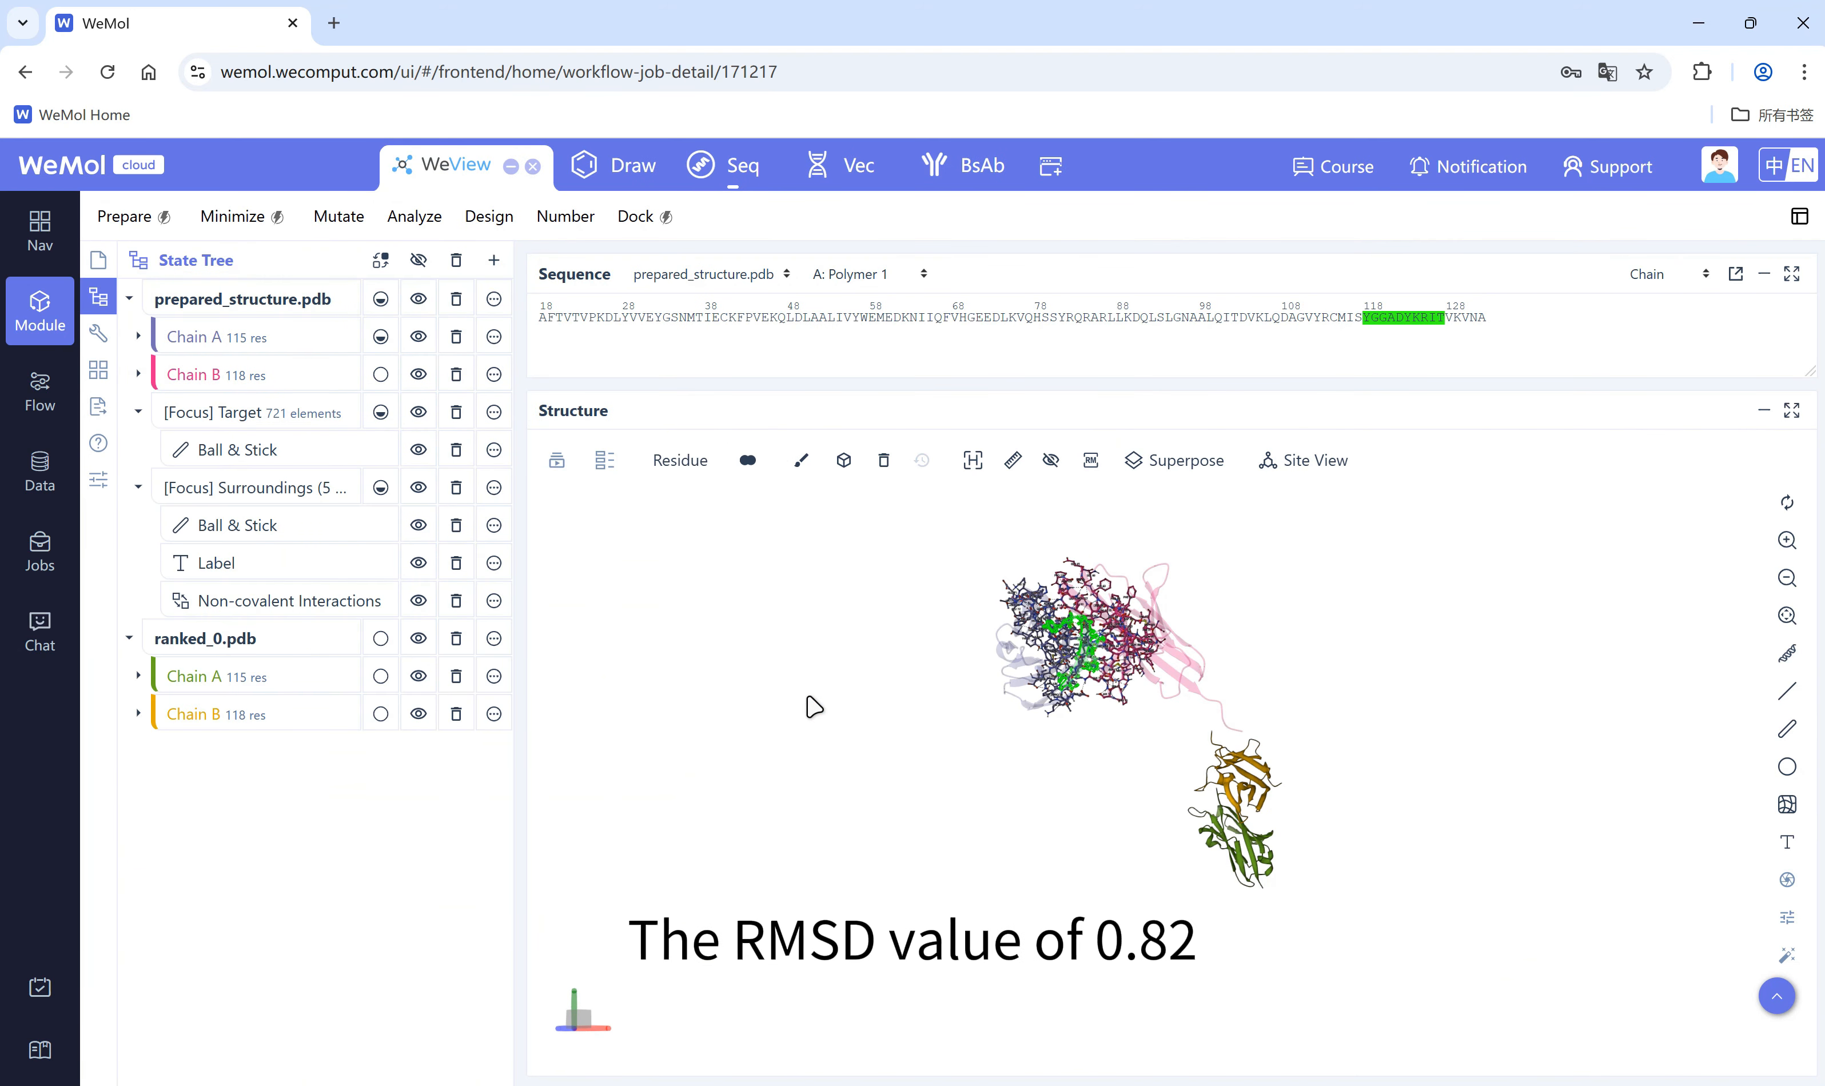
Step: Superpose ranked_0.pdb and prepared_structure.pdb, choosing the structures by PDB file
click(1181, 459)
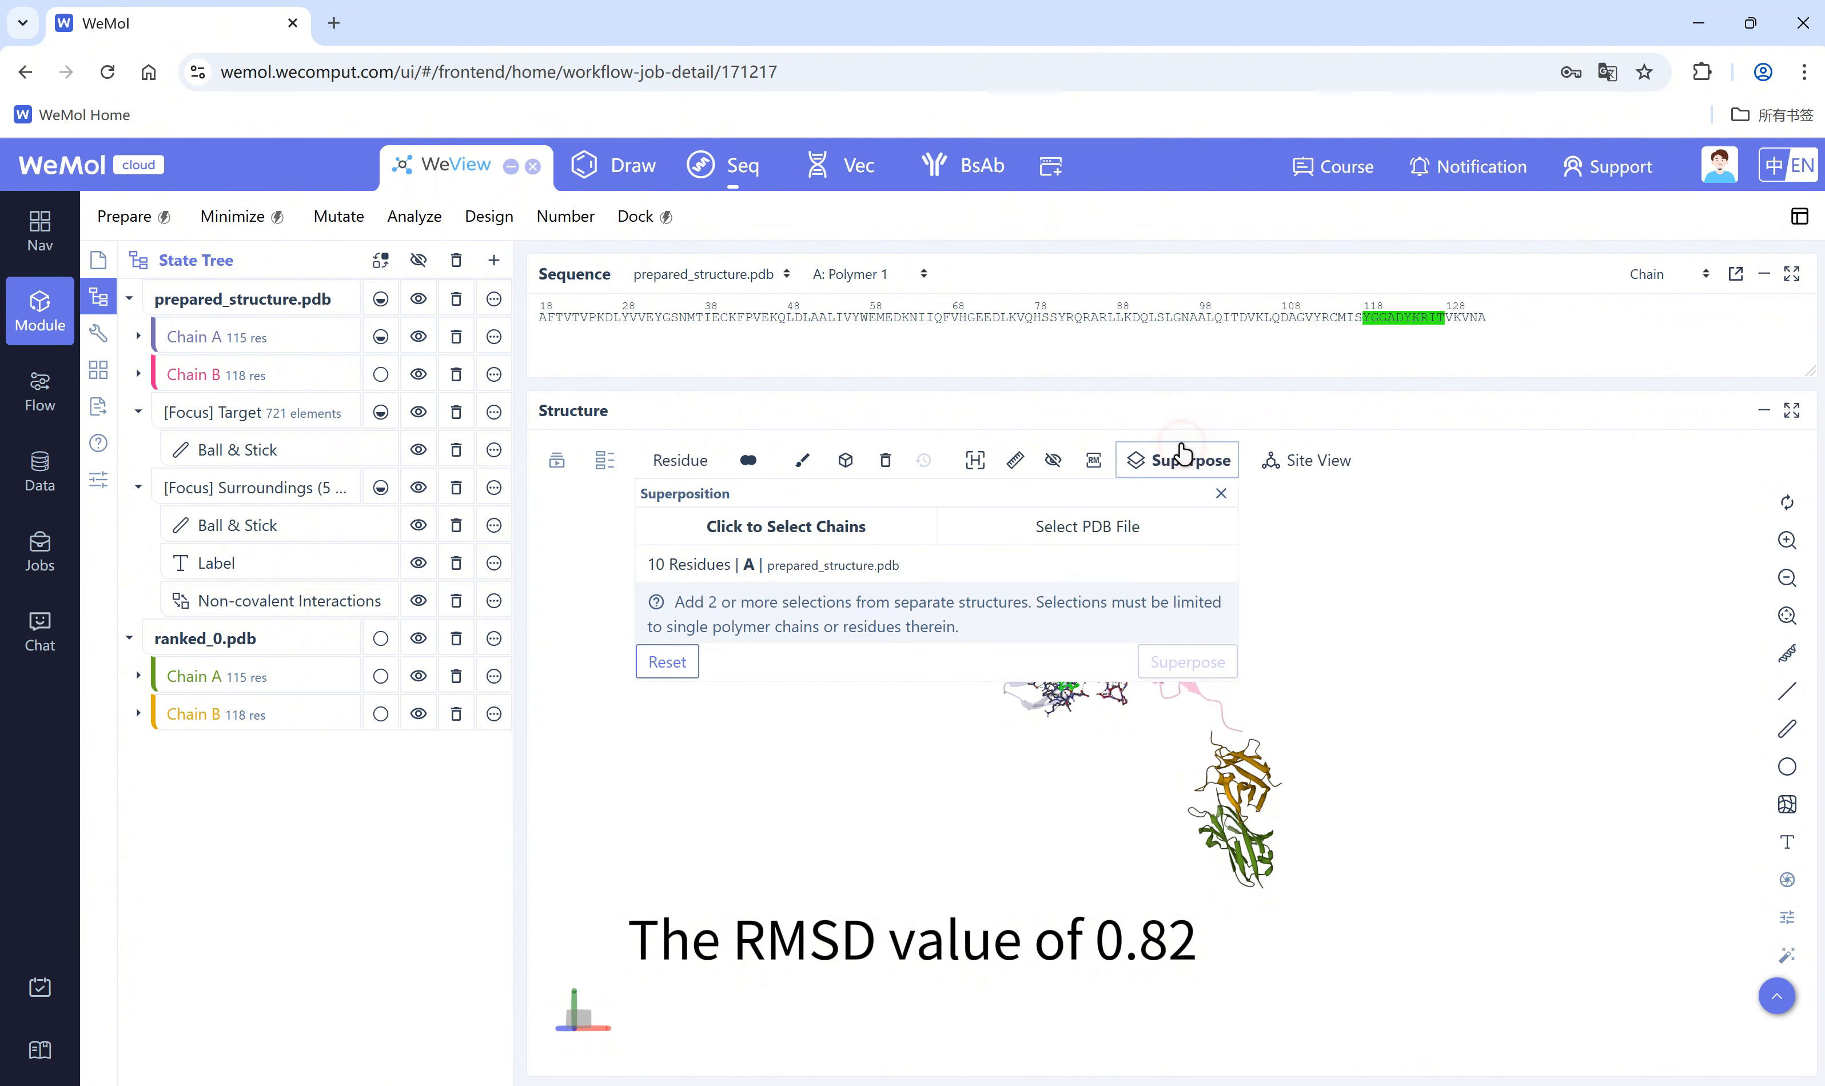
click(770, 566)
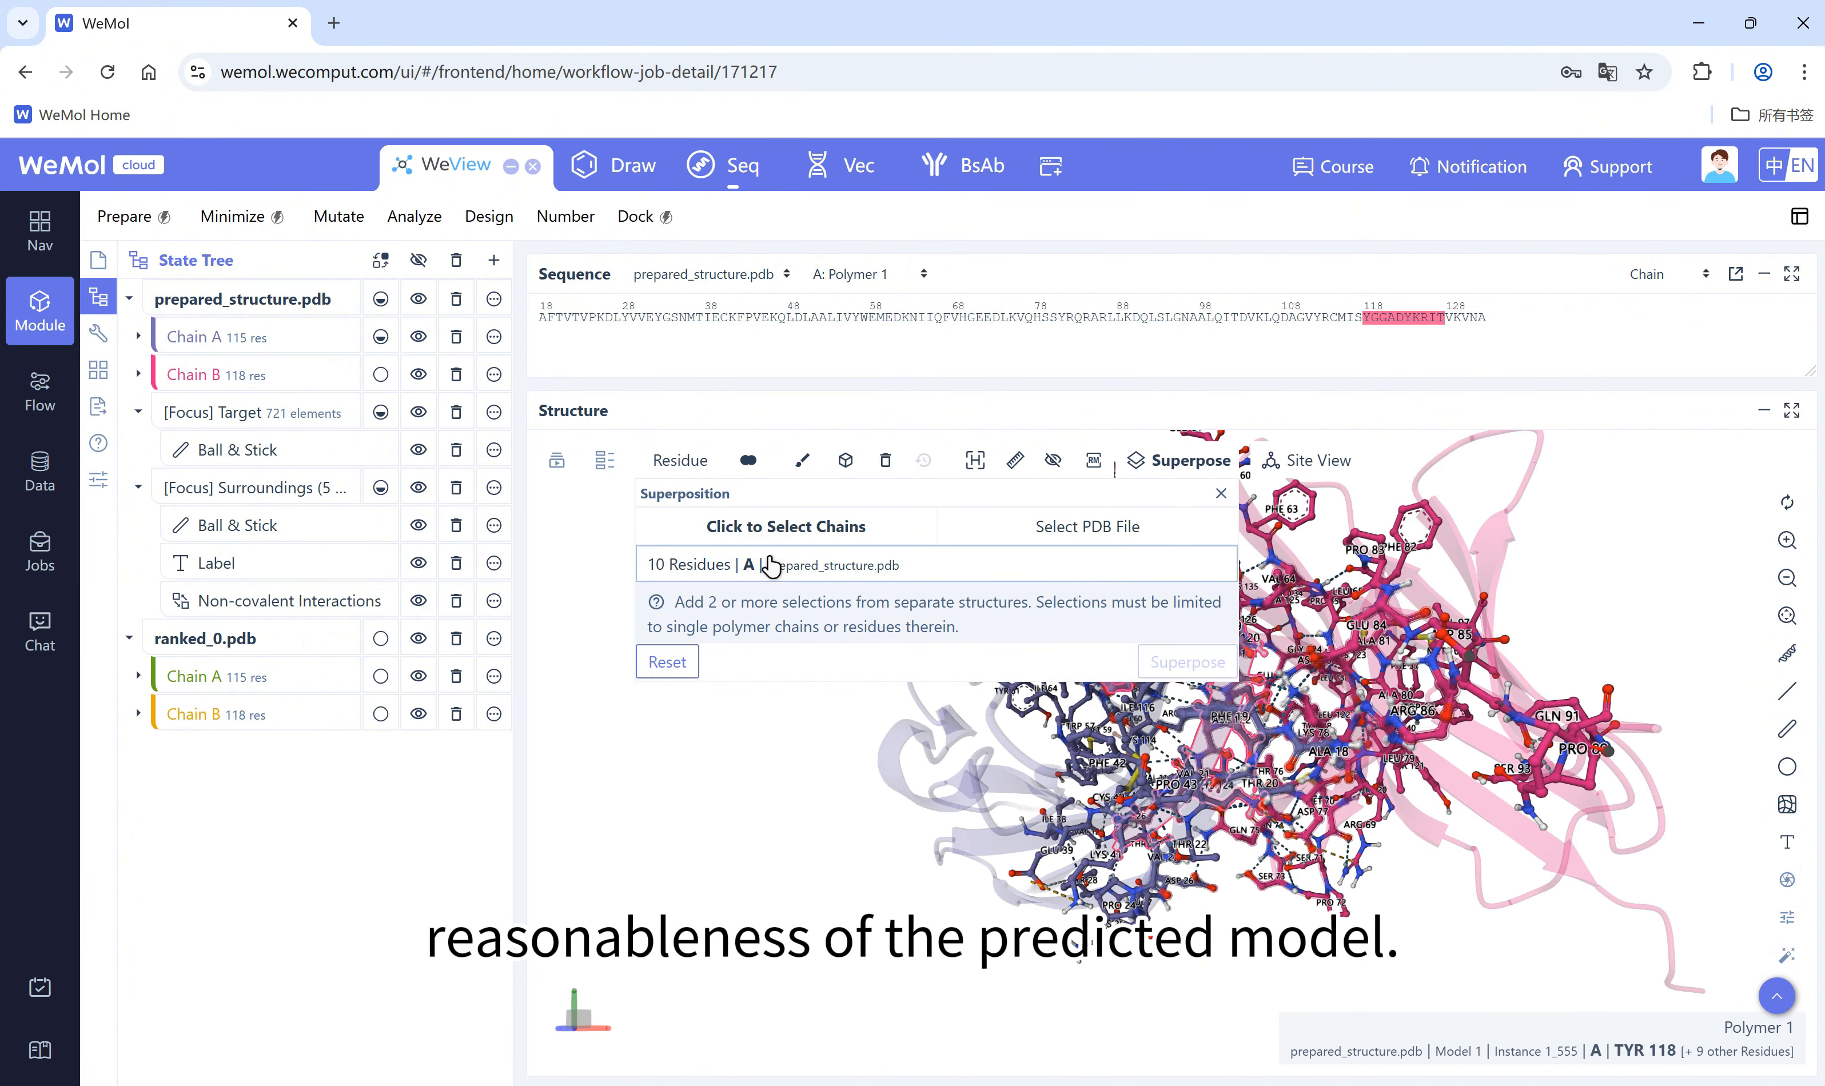
click(976, 526)
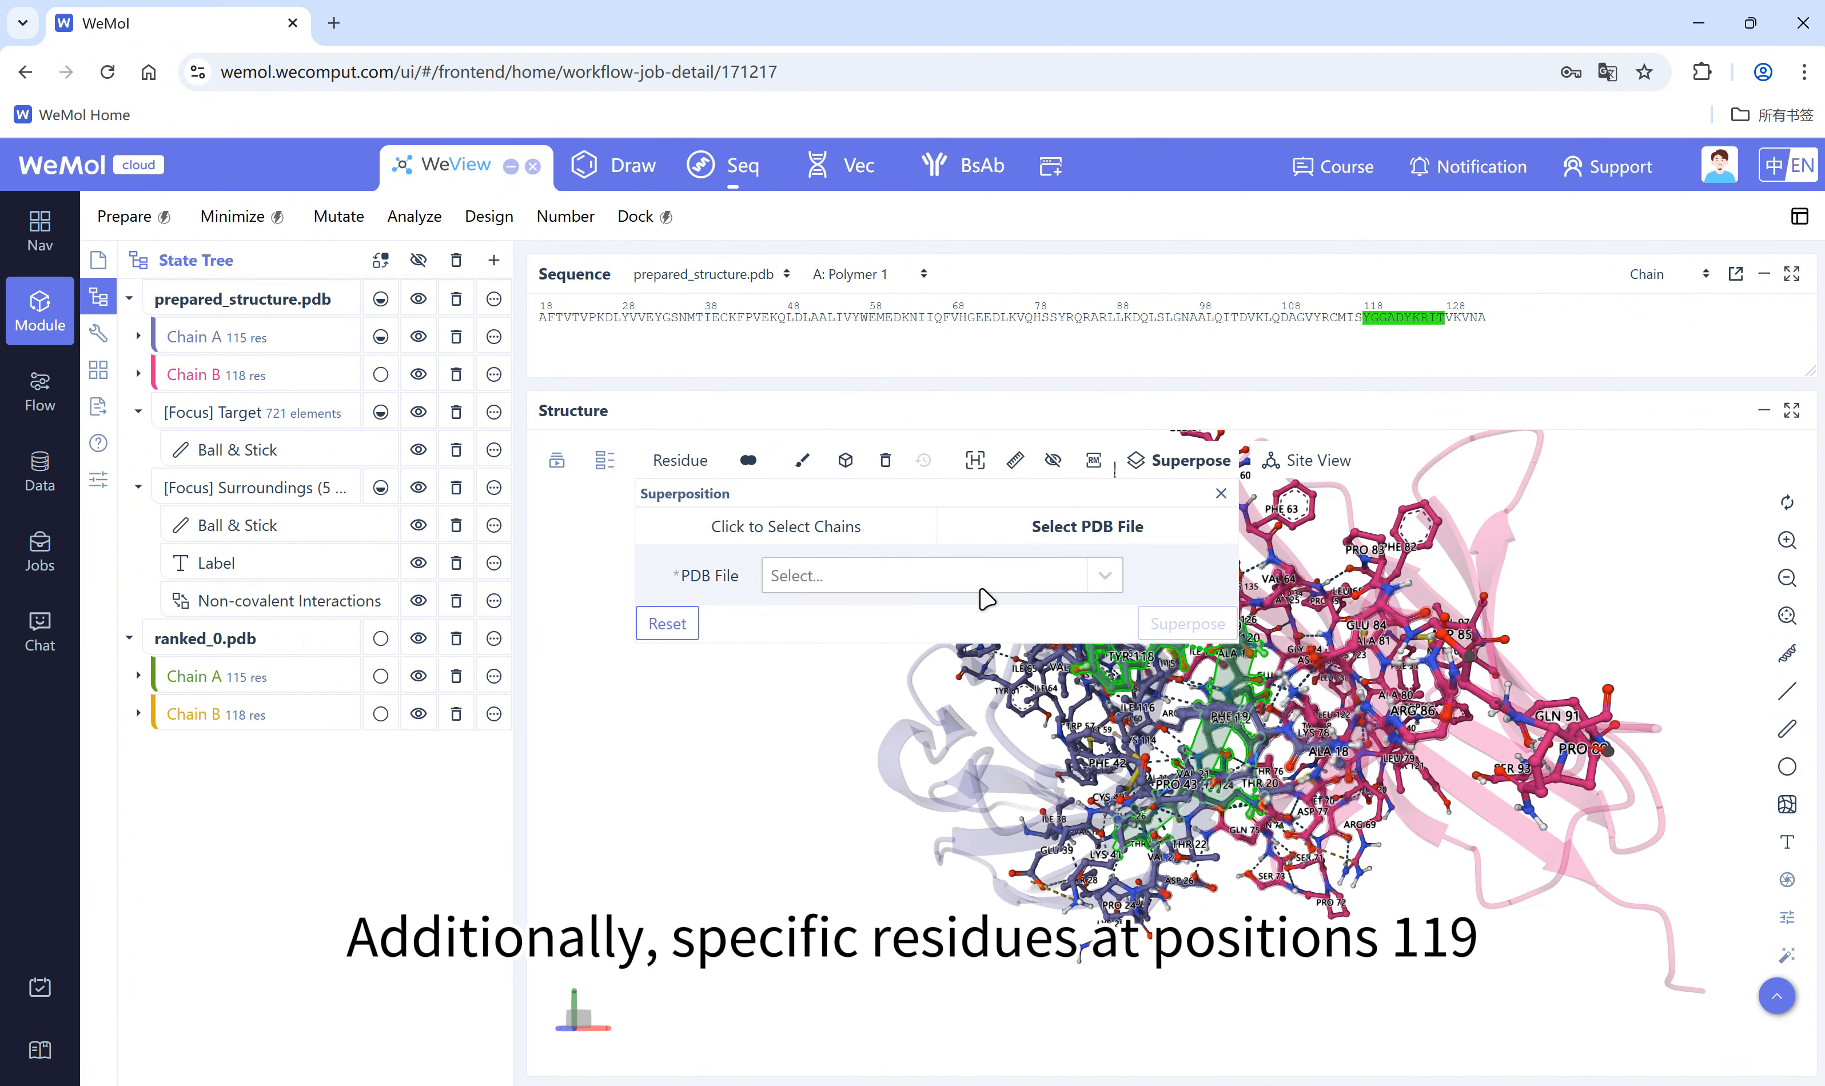
click(1004, 584)
click(877, 661)
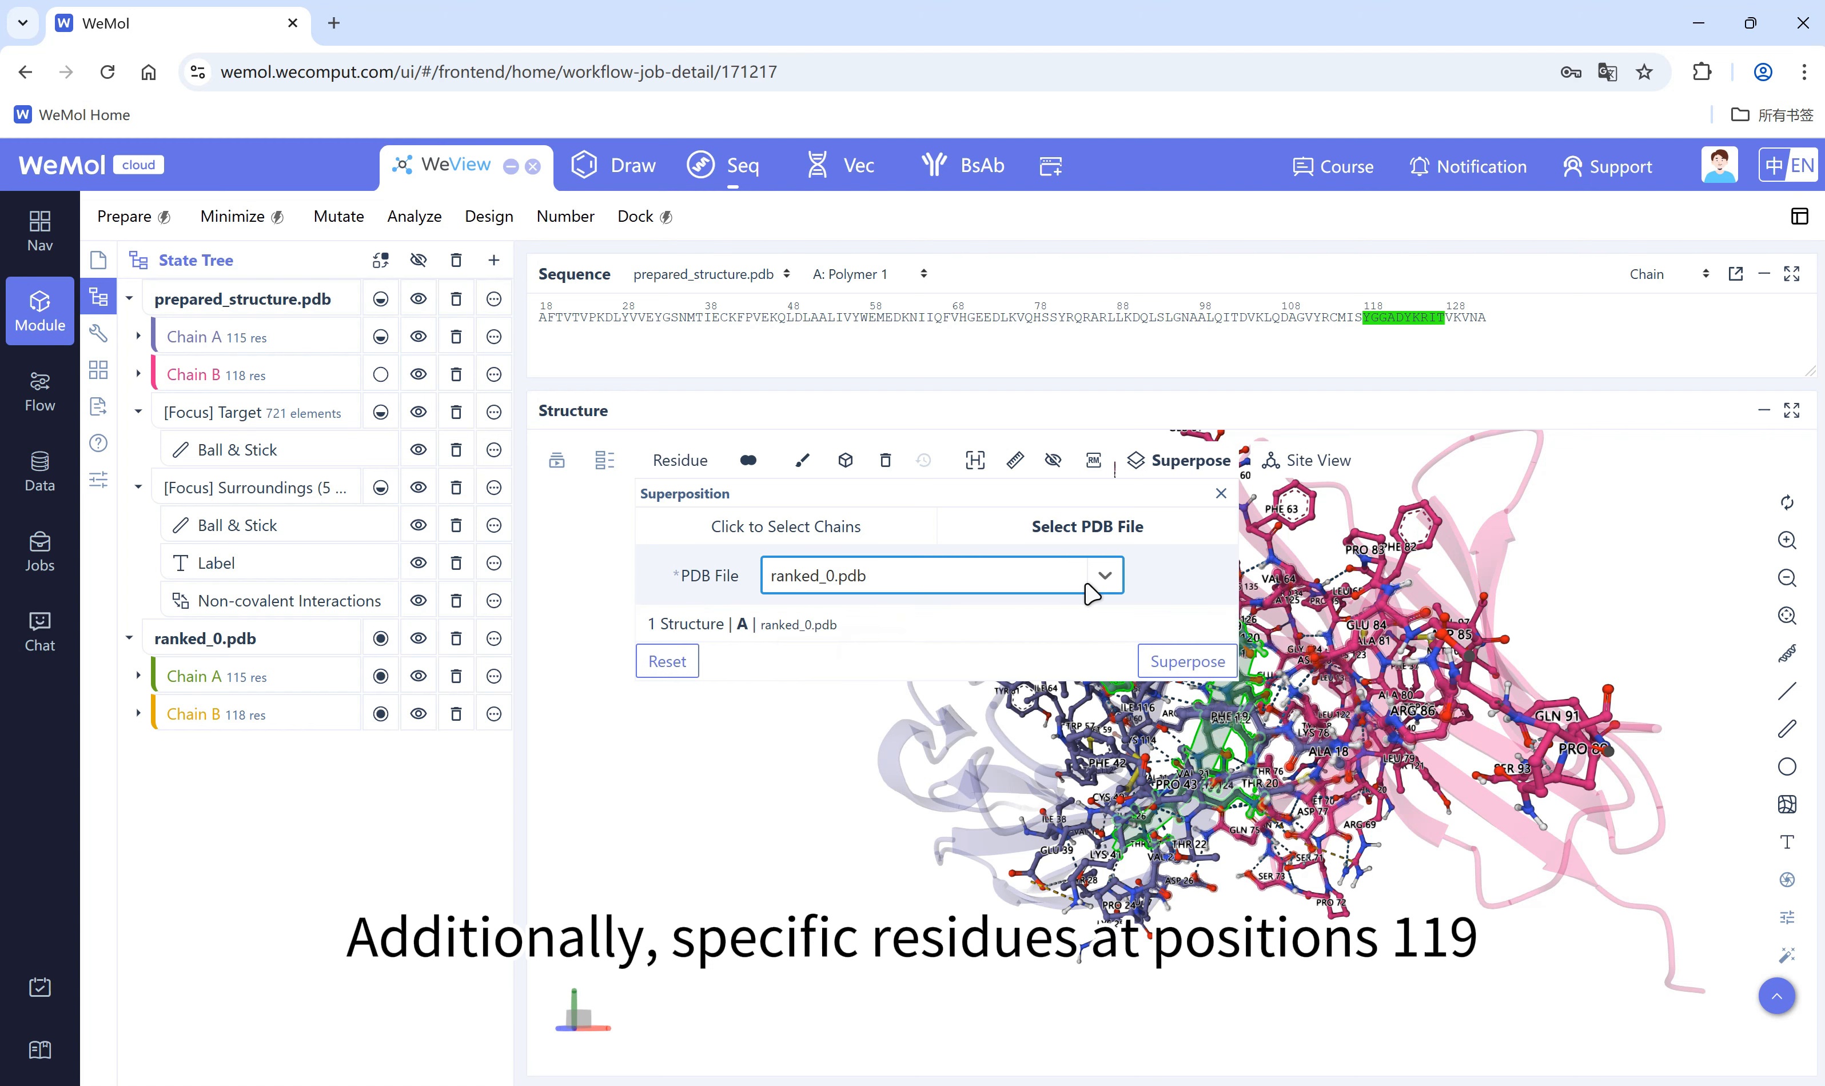
click(1091, 593)
click(911, 628)
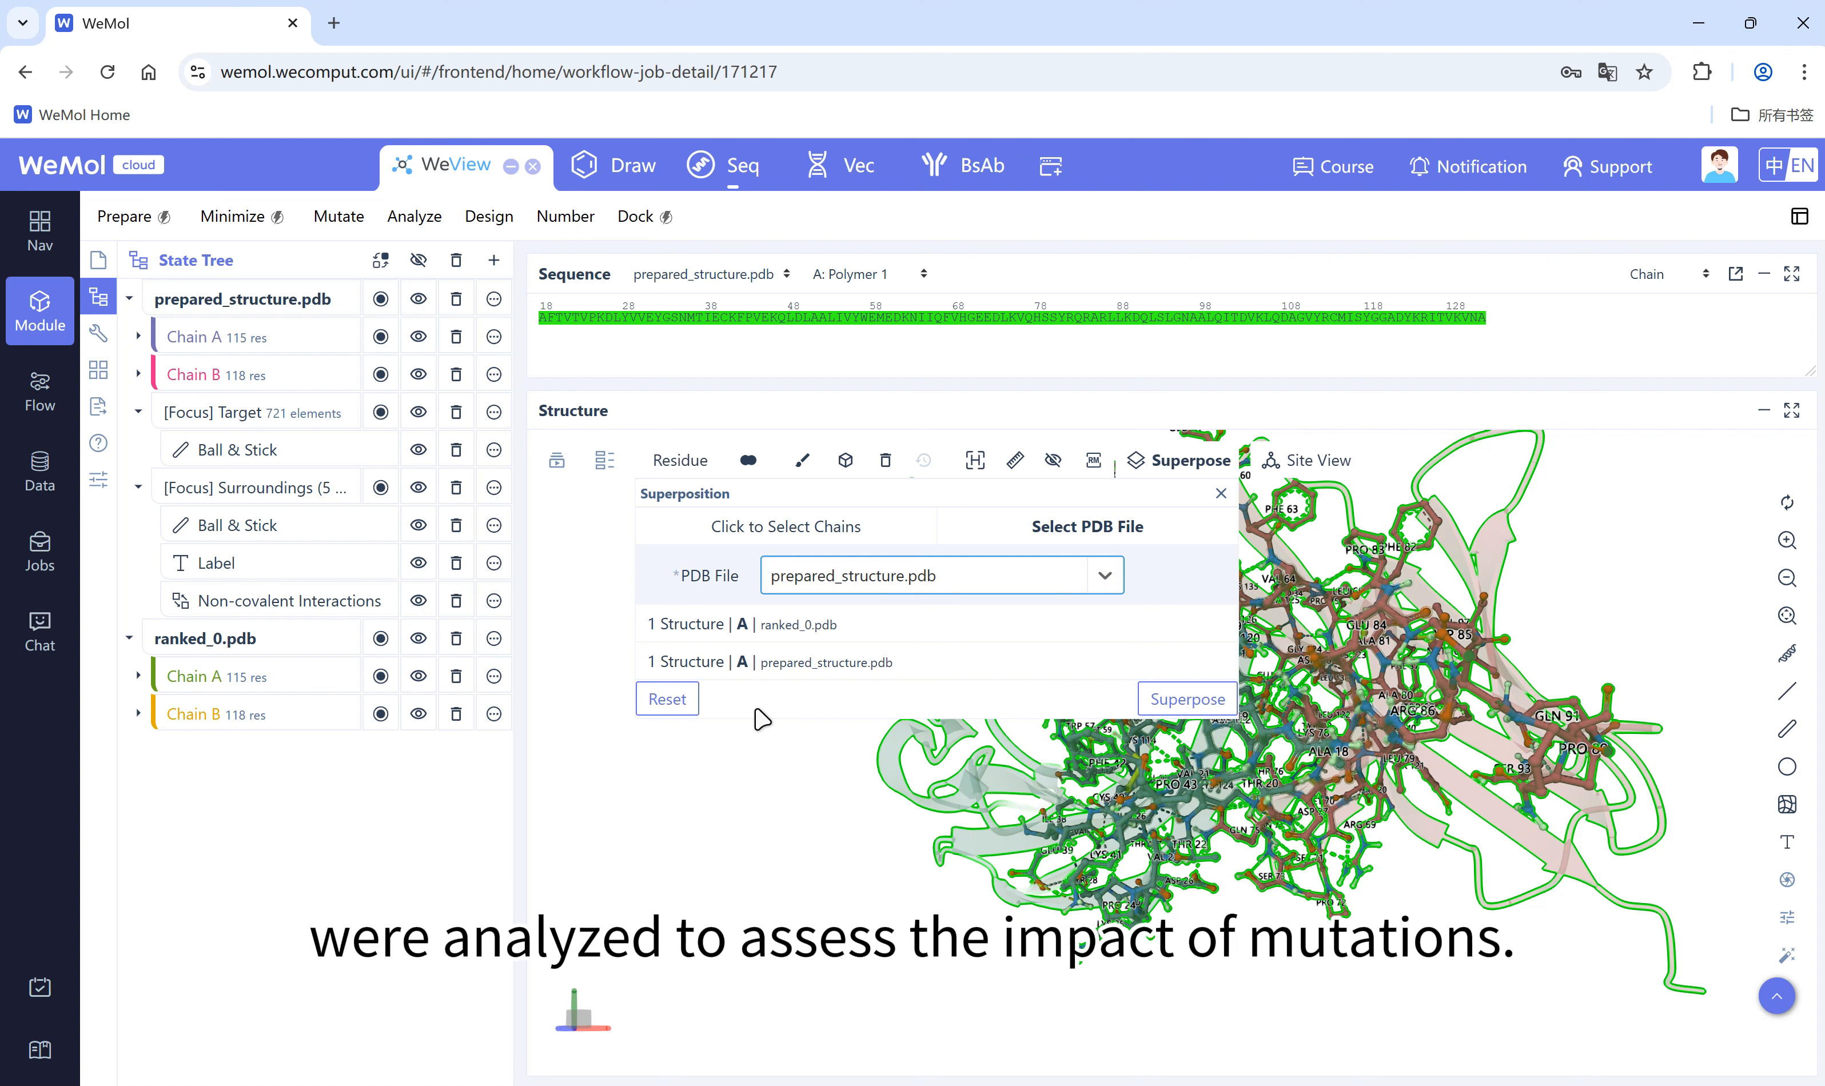
click(1180, 704)
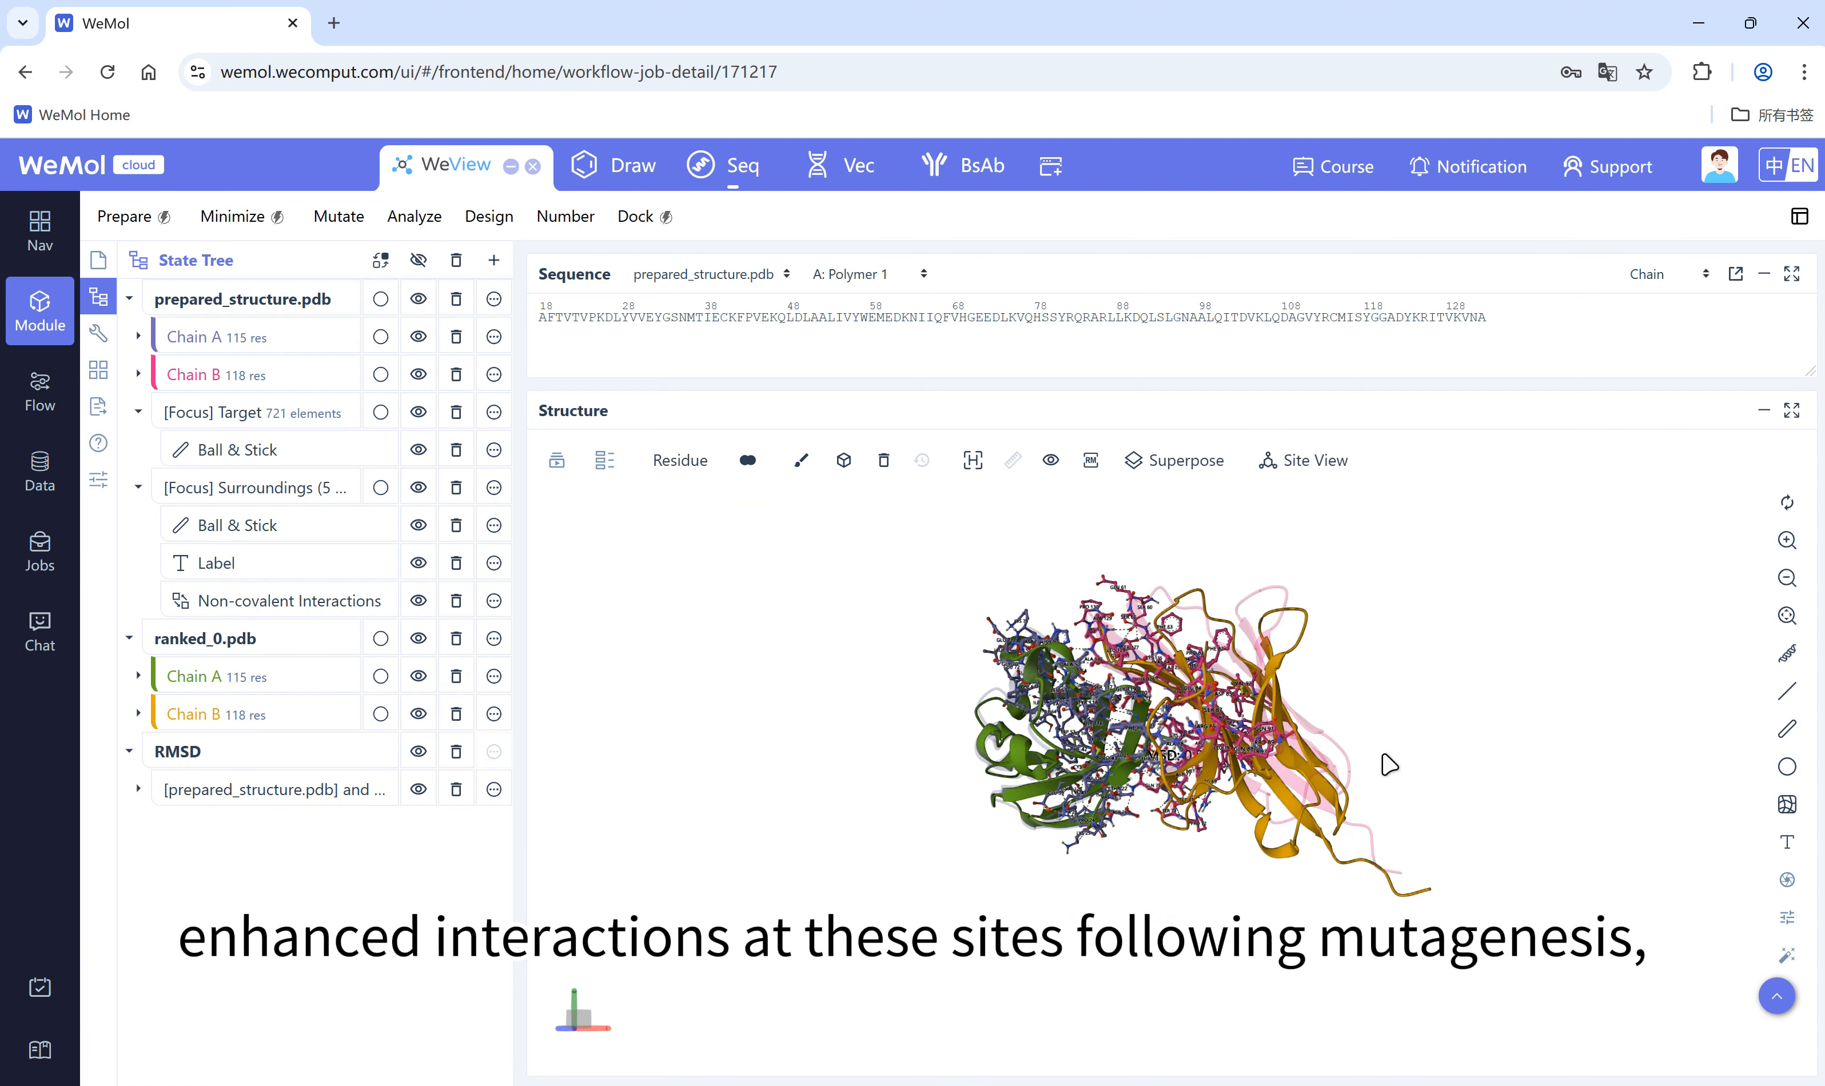
Step: Clear the previous site view and show chain A residues 119, 121 and 125 of prepared_structure.pdb in Site View
click(1342, 466)
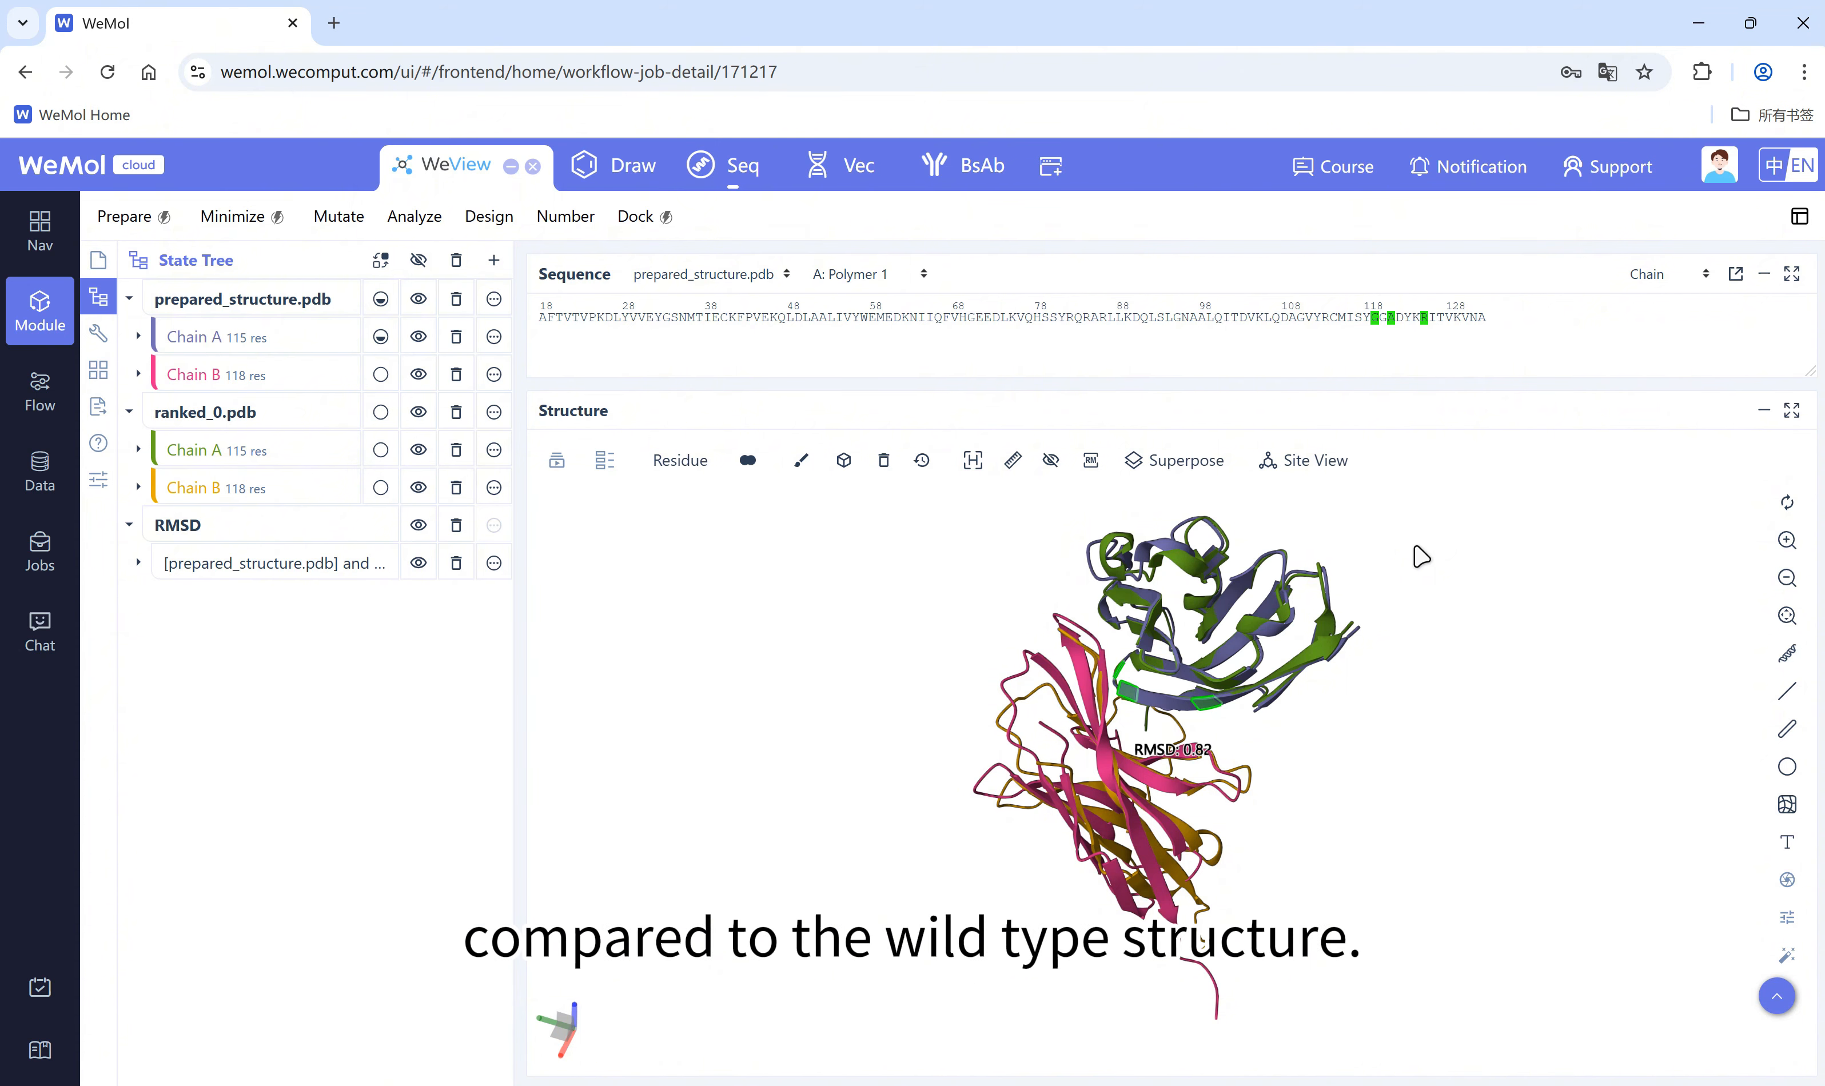
click(1333, 467)
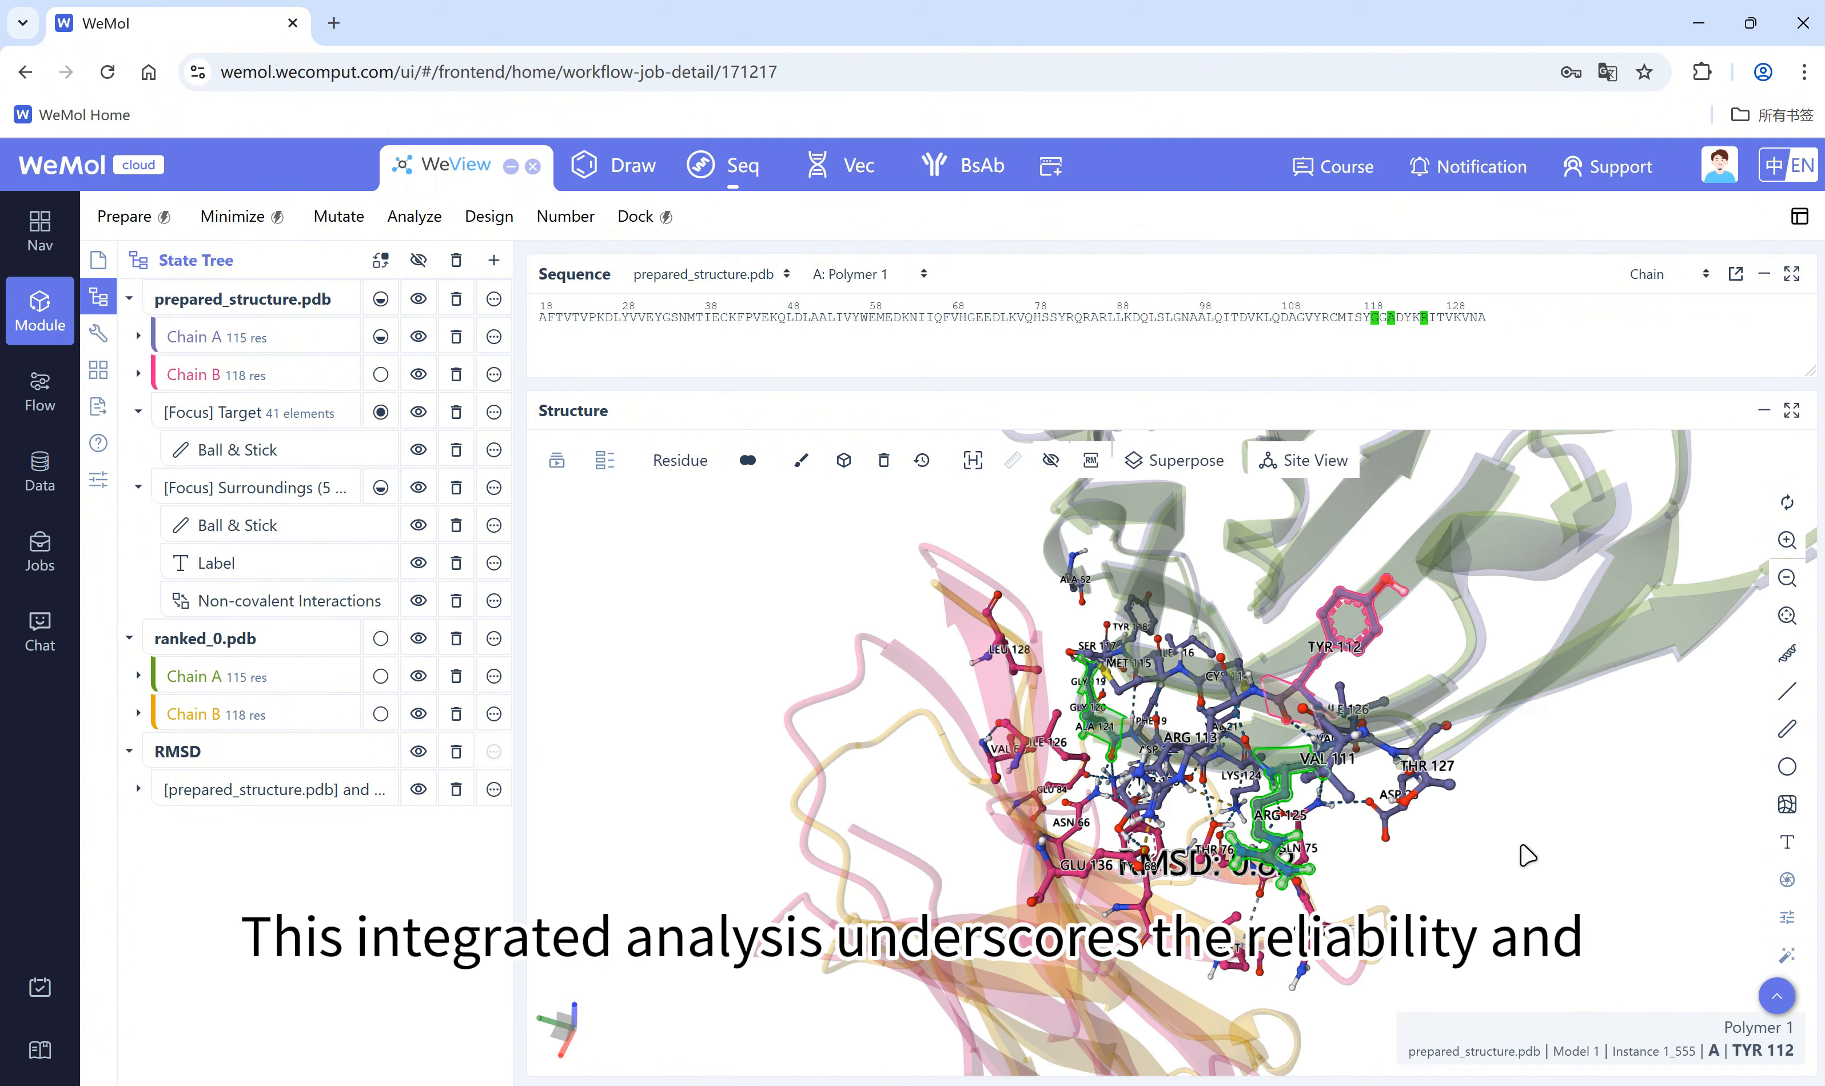